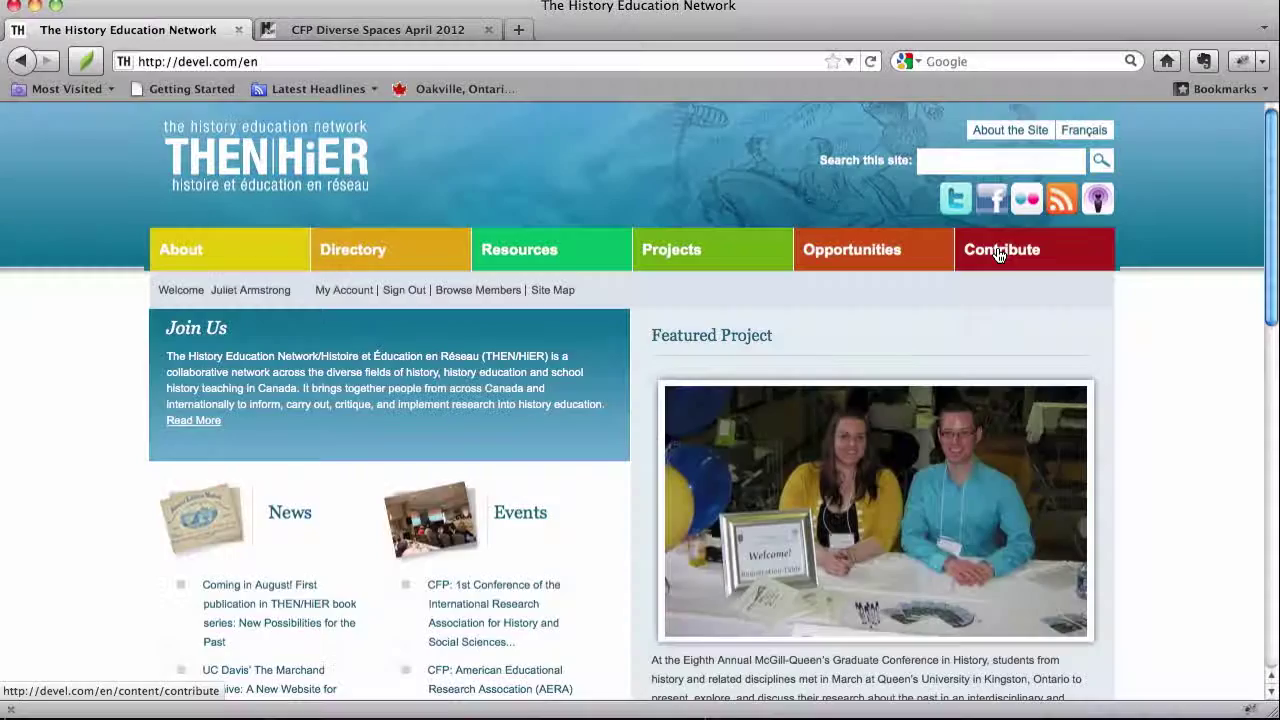
Step: Open the form for creating a News item from the site's Contribute section
click(997, 249)
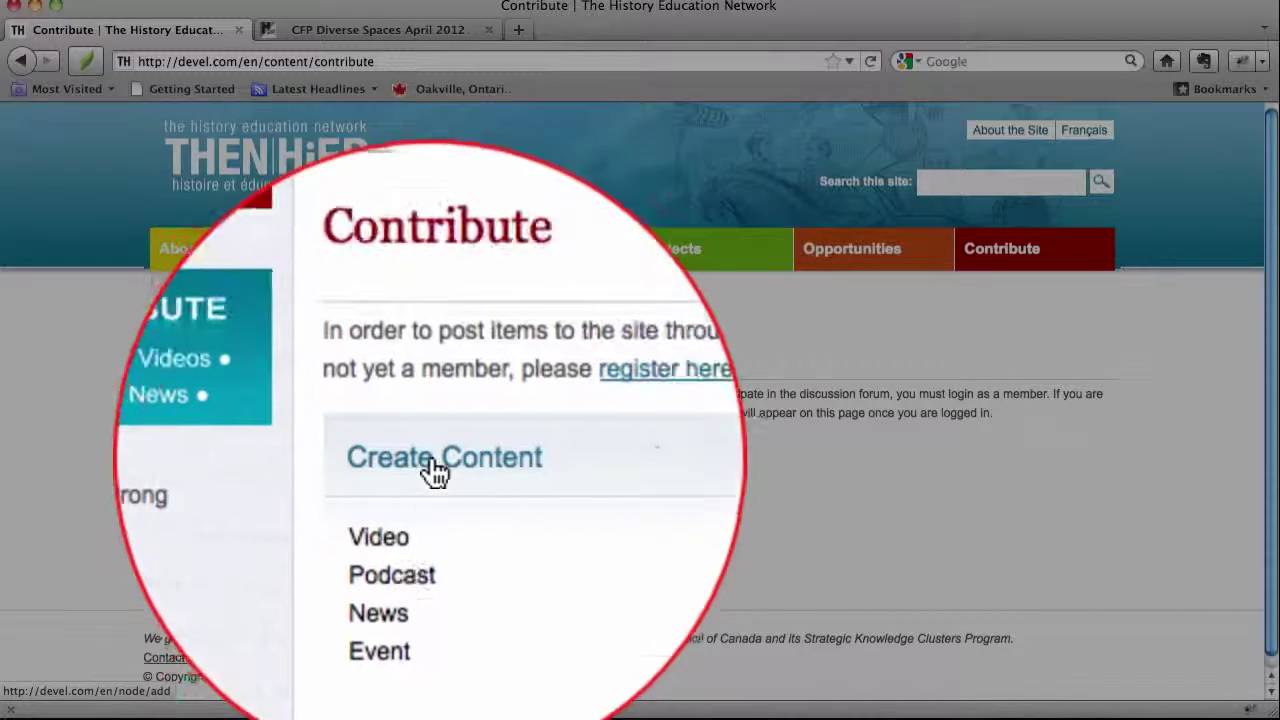
click(419, 528)
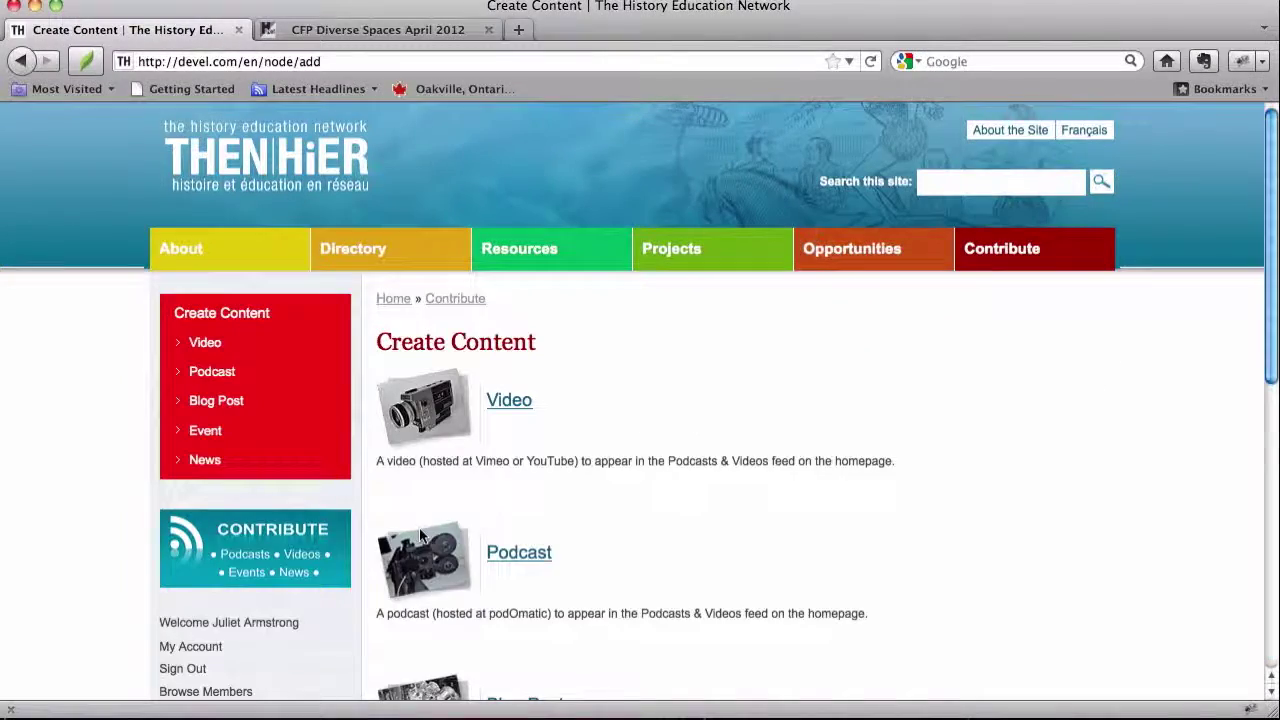
scroll(574, 437, down, 10)
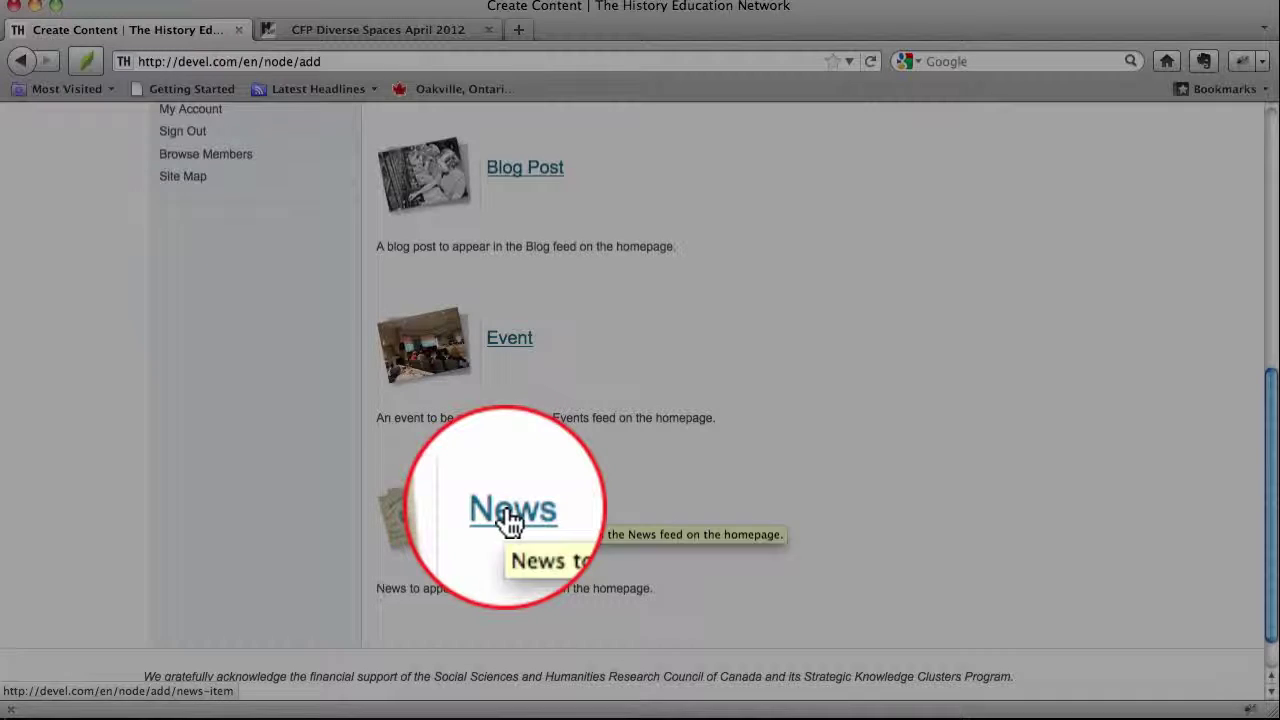
click(518, 504)
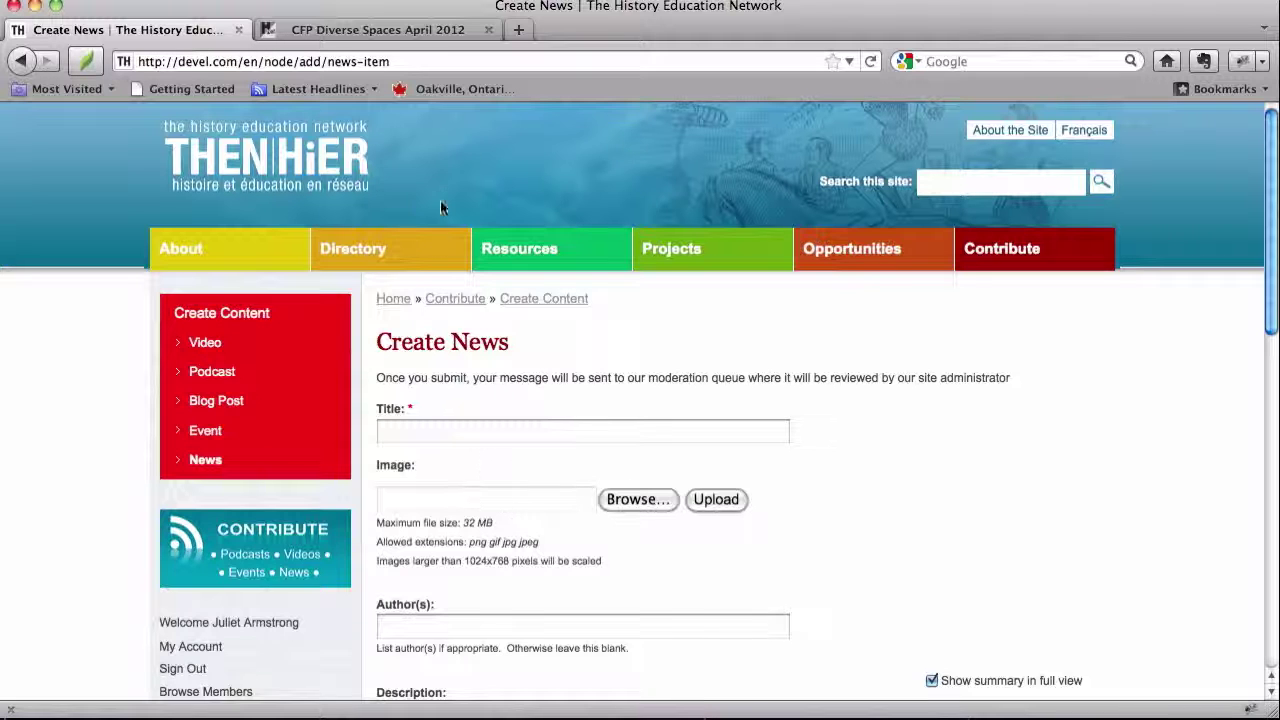
Step: Copy "CFP Diverse Spaces: Examining identity, community and citizenship within Canadian public culture" from the H-Net announcement into the news item's Title
click(427, 31)
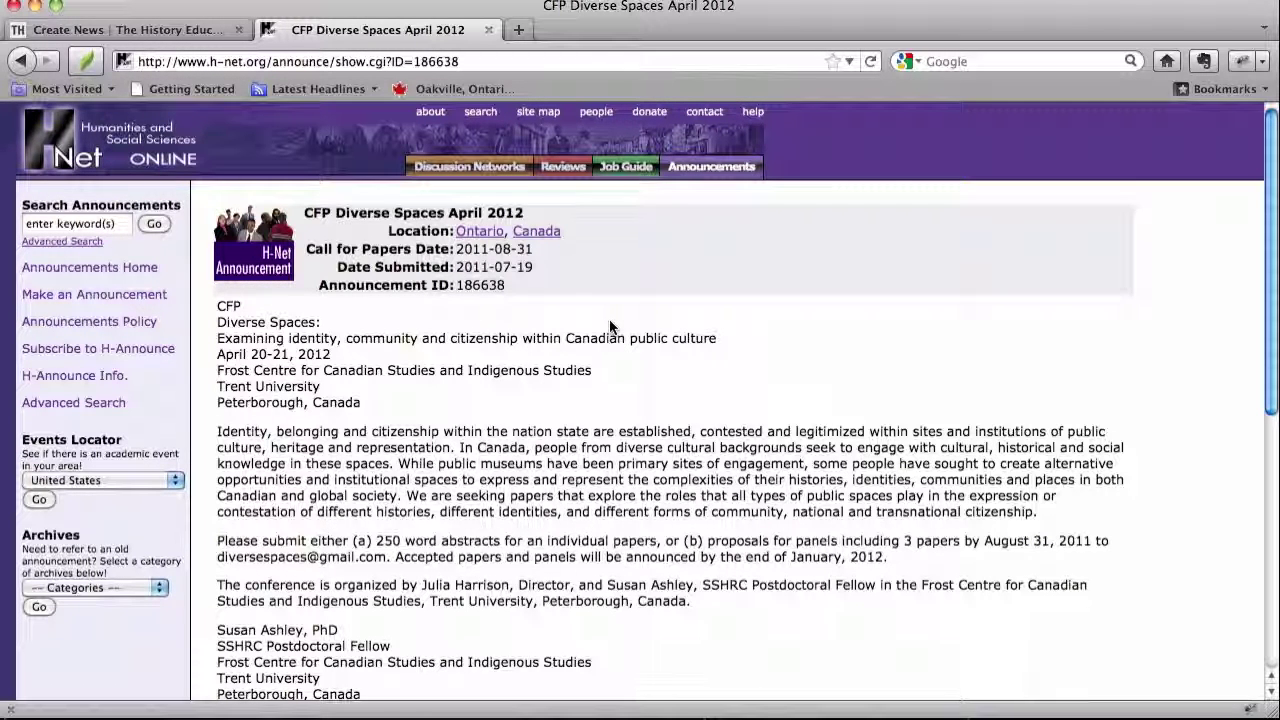
click(190, 31)
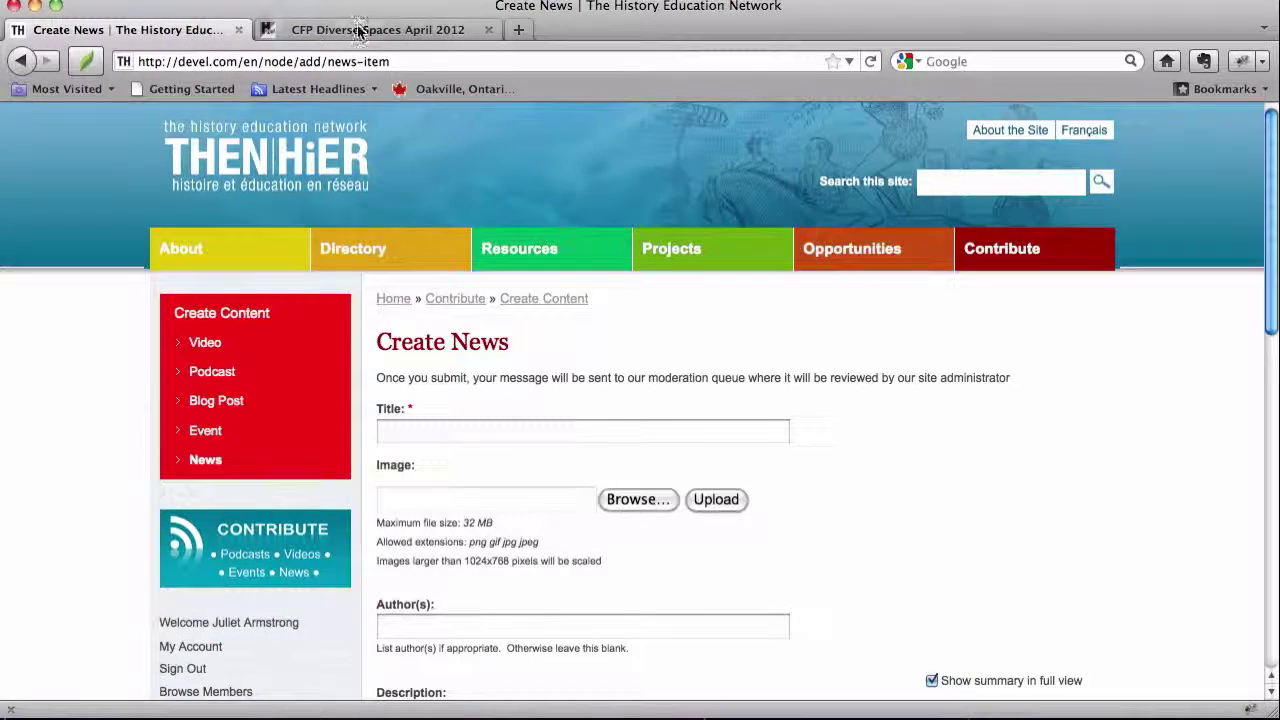
click(359, 31)
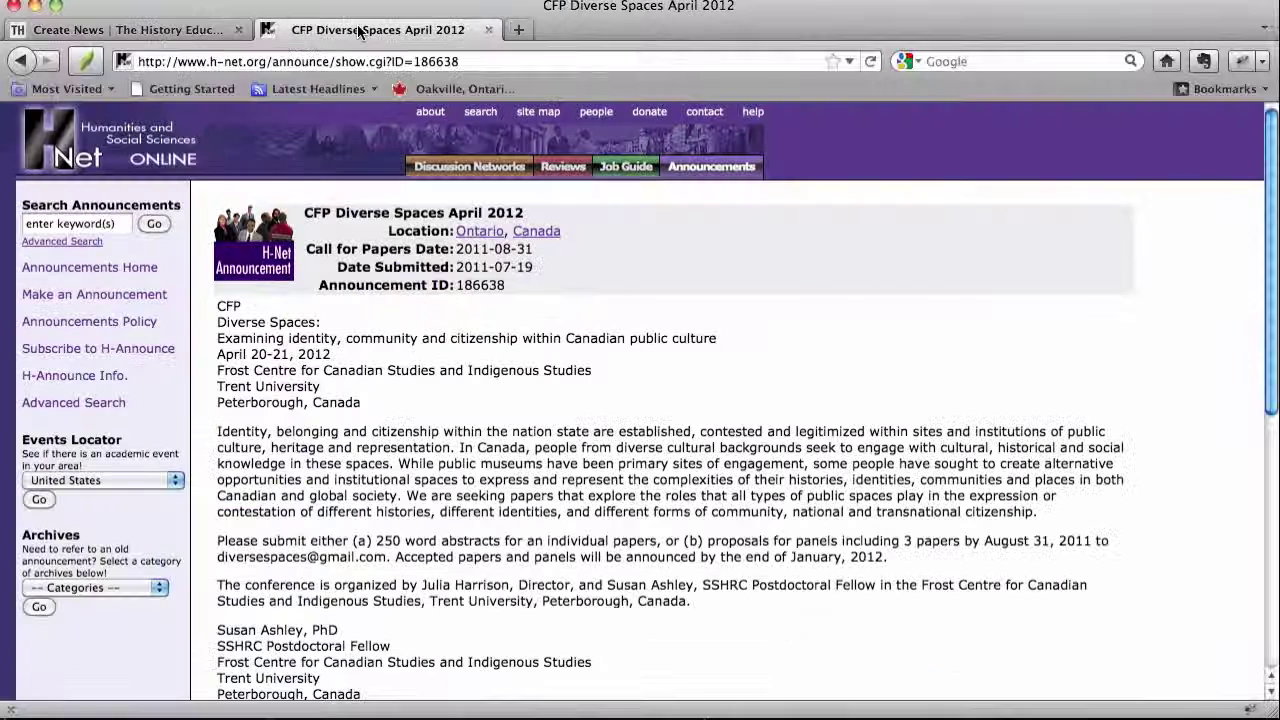
double_click(314, 218)
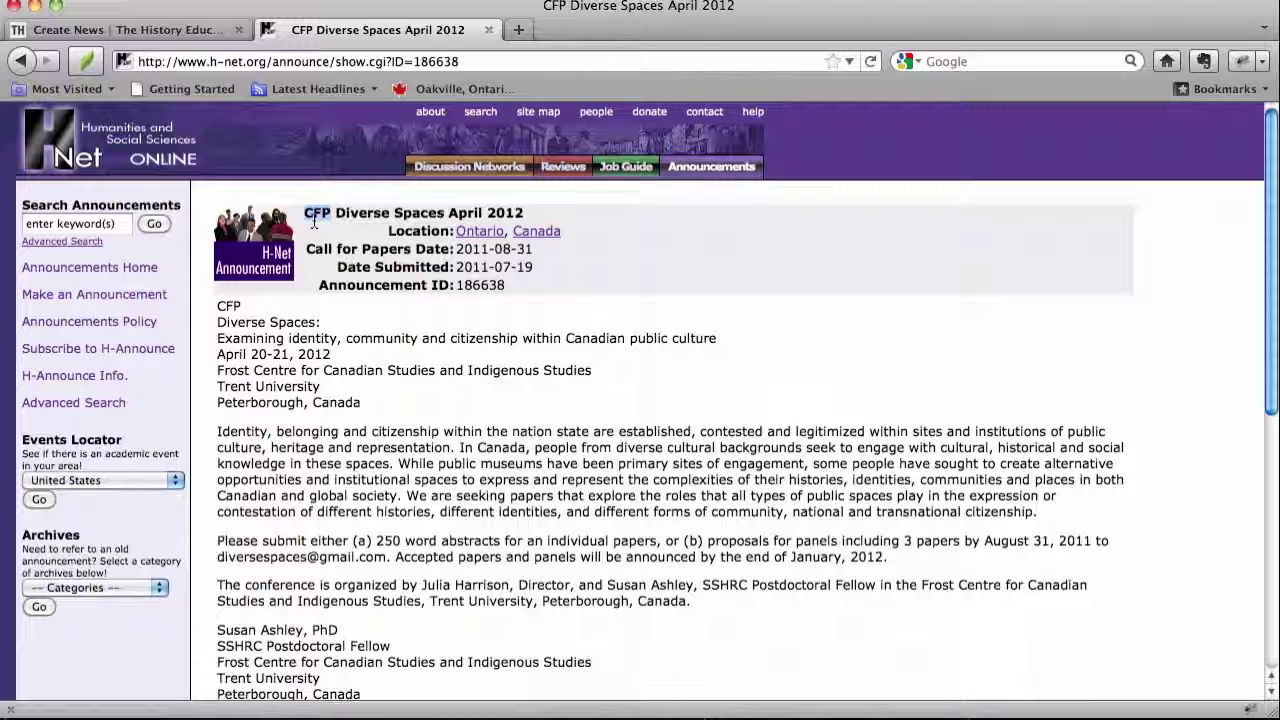
double_click(226, 306)
drag(226, 306, 716, 338)
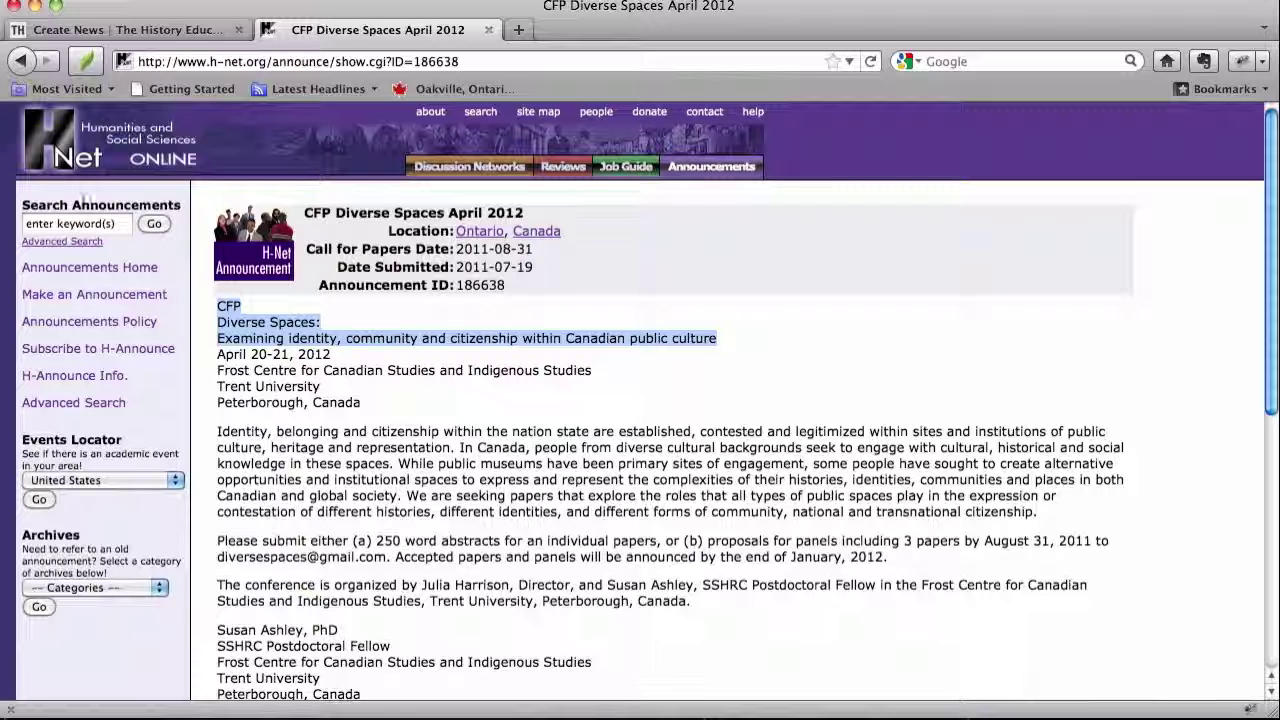
click(188, 30)
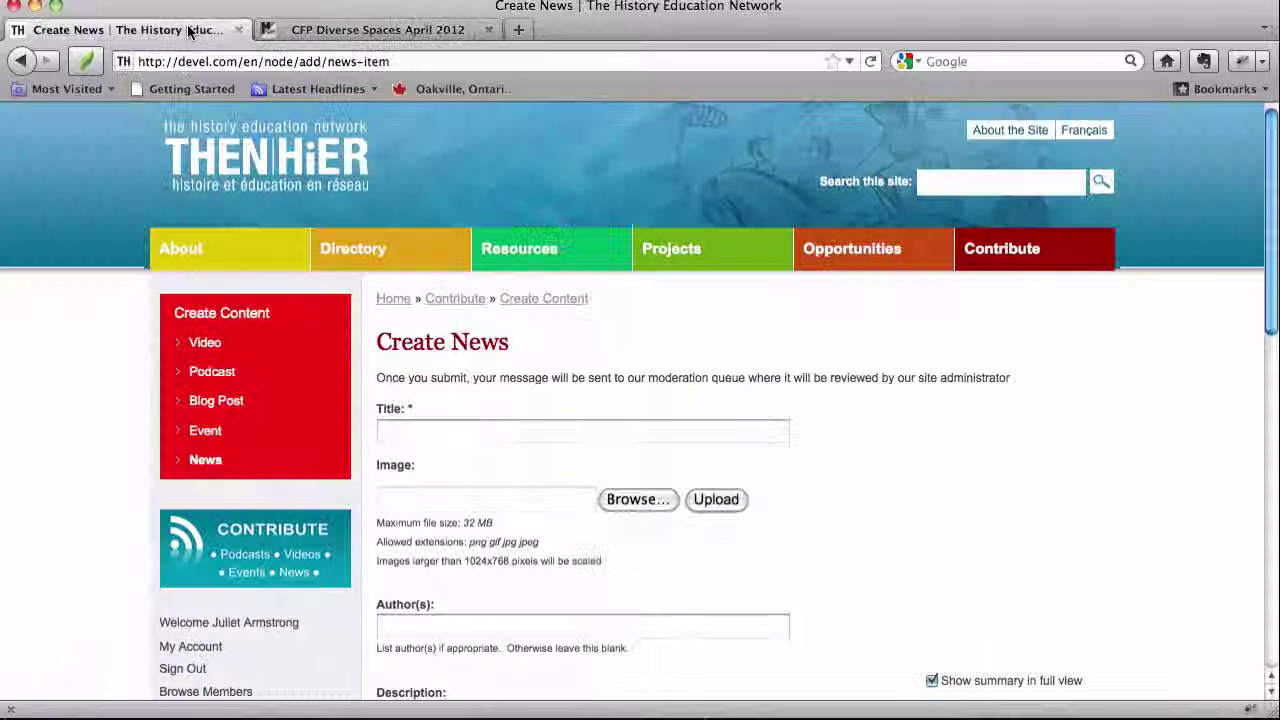
click(404, 432)
key(super+v)
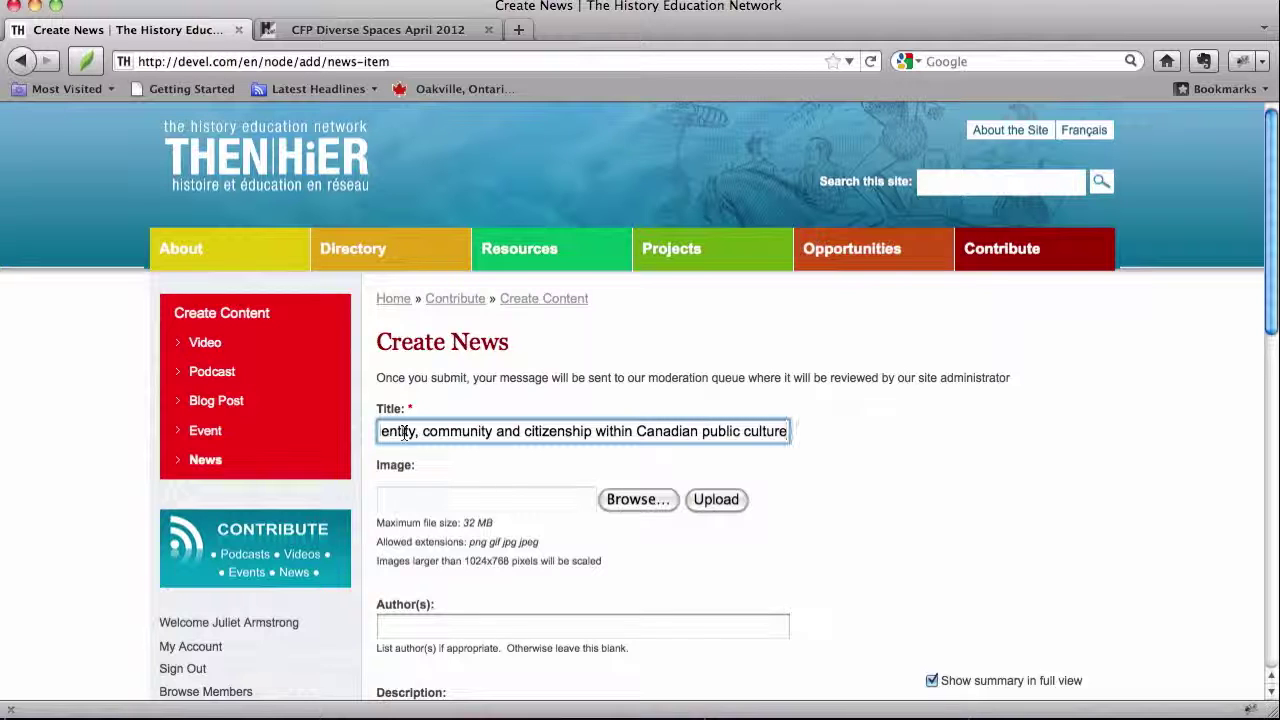
mouse_move(435, 424)
mouse_down()
mouse_move(322, 437)
mouse_move(466, 428)
mouse_move(451, 426)
mouse_up()
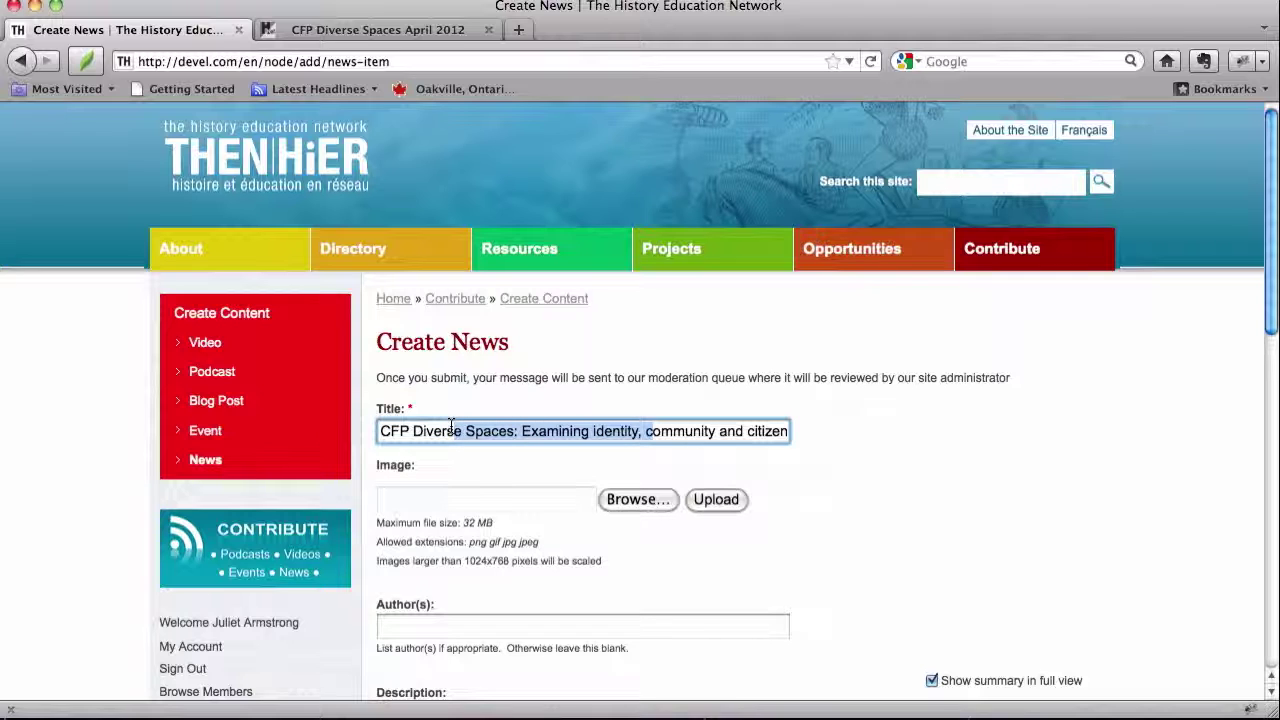
click(468, 402)
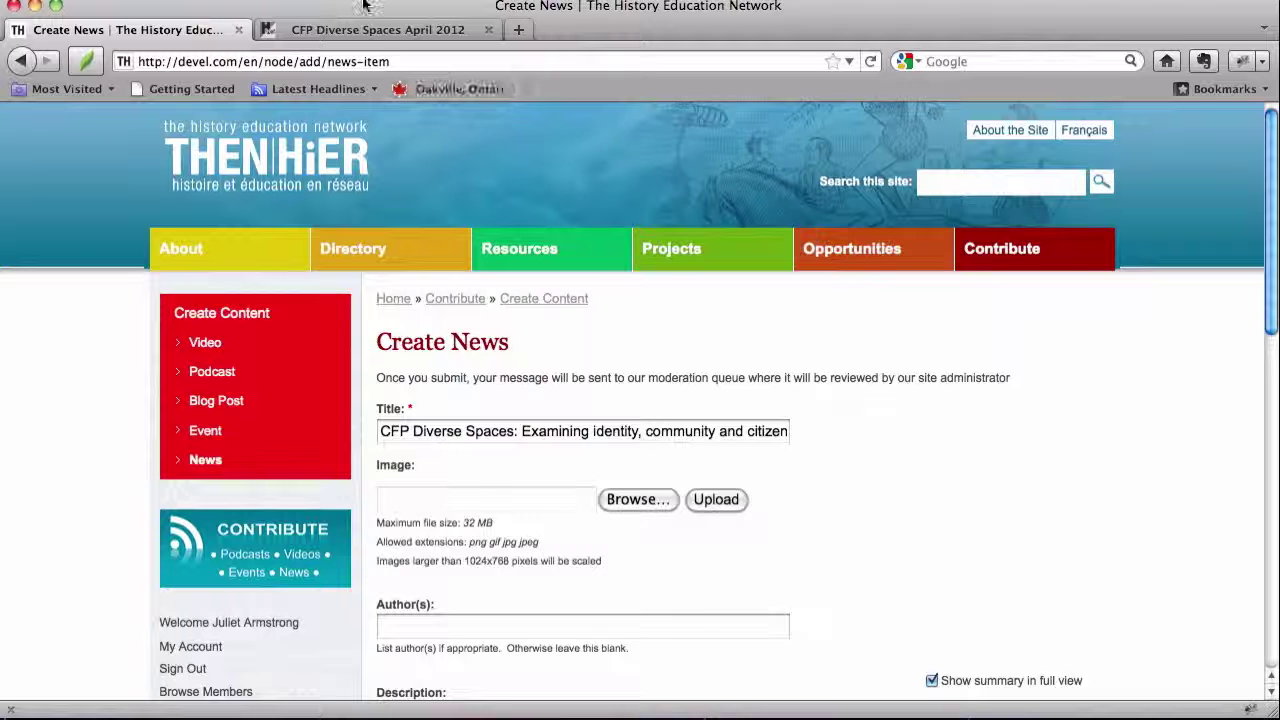
Step: Take a screen capture of the H-Net announcement page, covering the site logo, sidebar and beginning of the announcement text
click(380, 35)
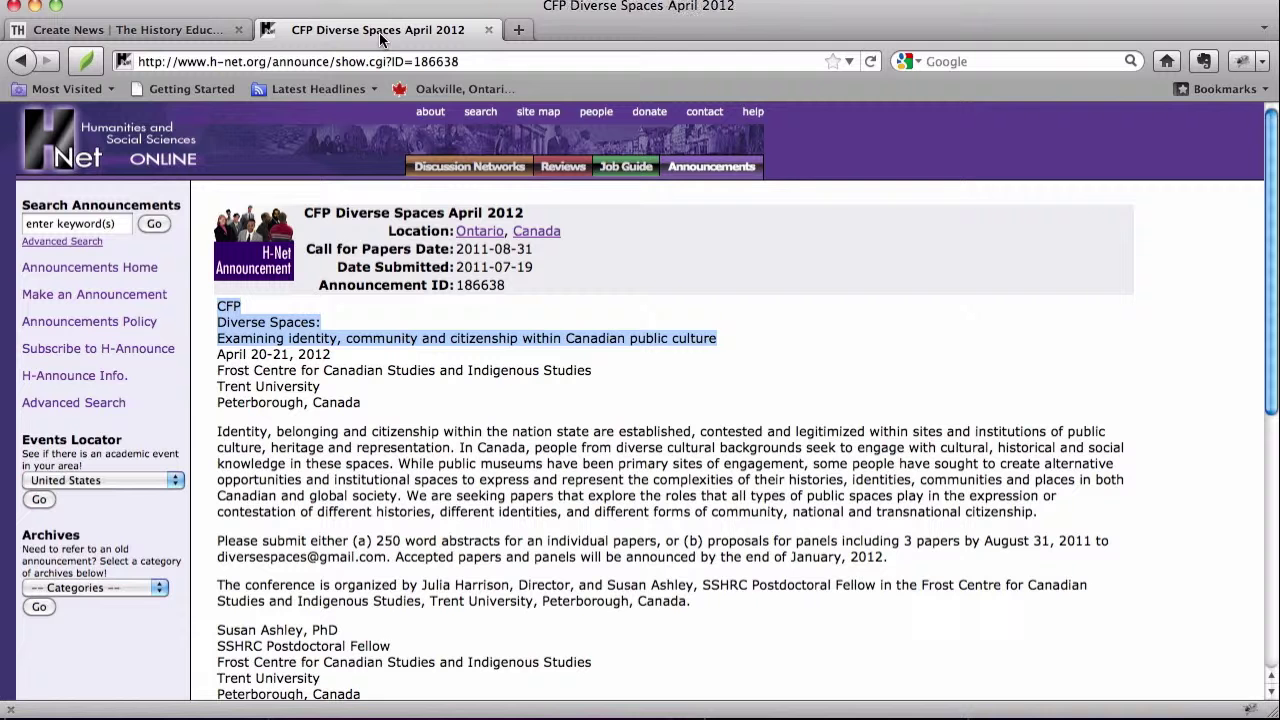
click(377, 407)
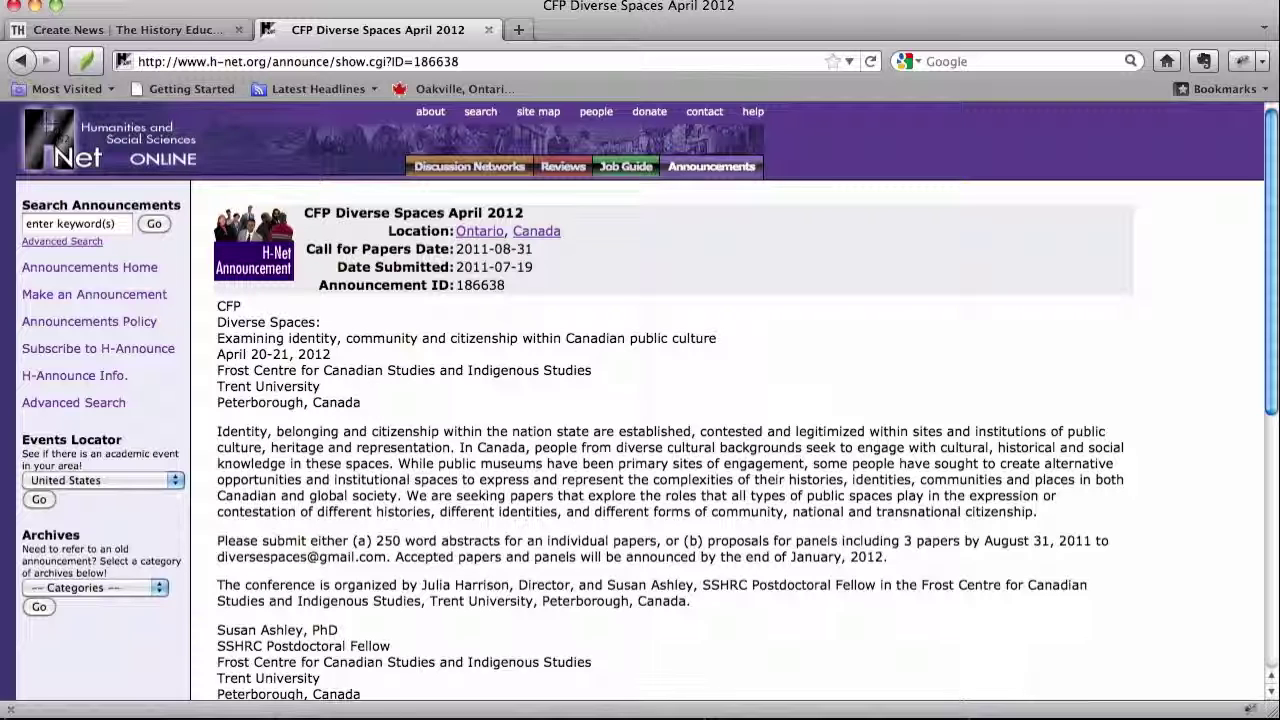
drag(12, 108, 603, 578)
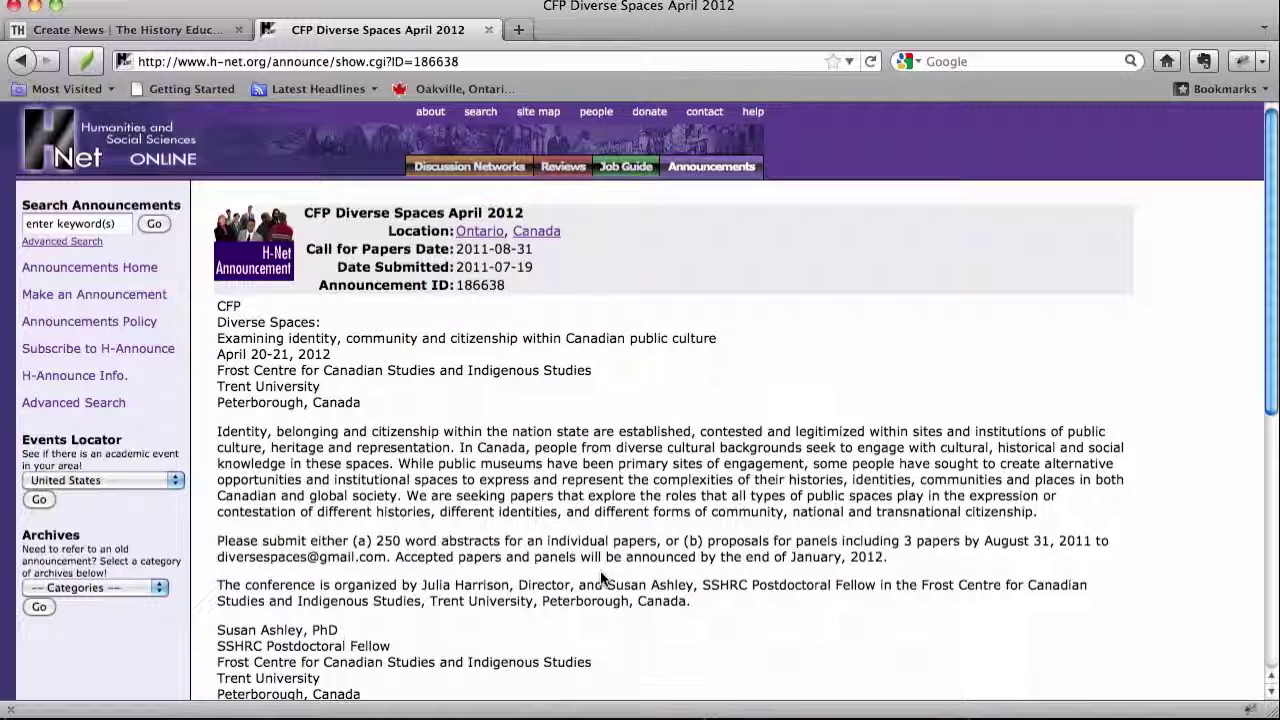
Step: Upload the newest Desktop screen shot, taken at 3.07.37 PM, as the image of the news item
click(197, 33)
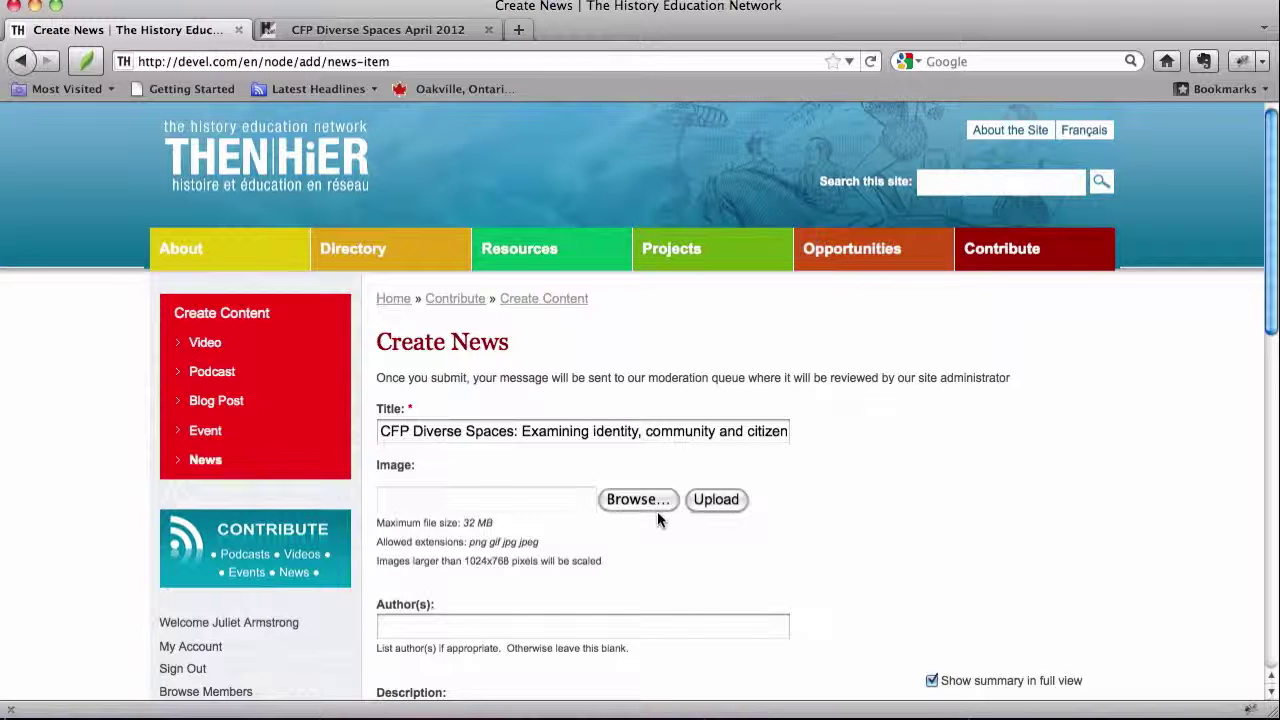
click(631, 498)
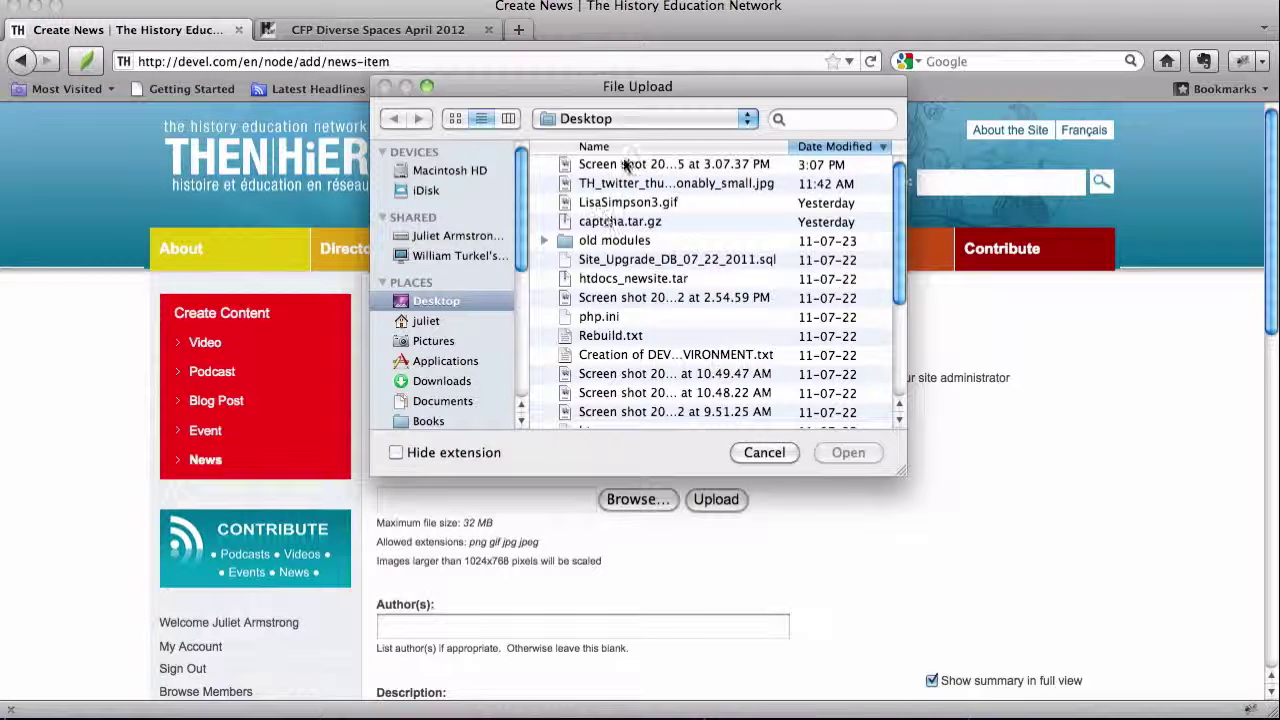
click(811, 148)
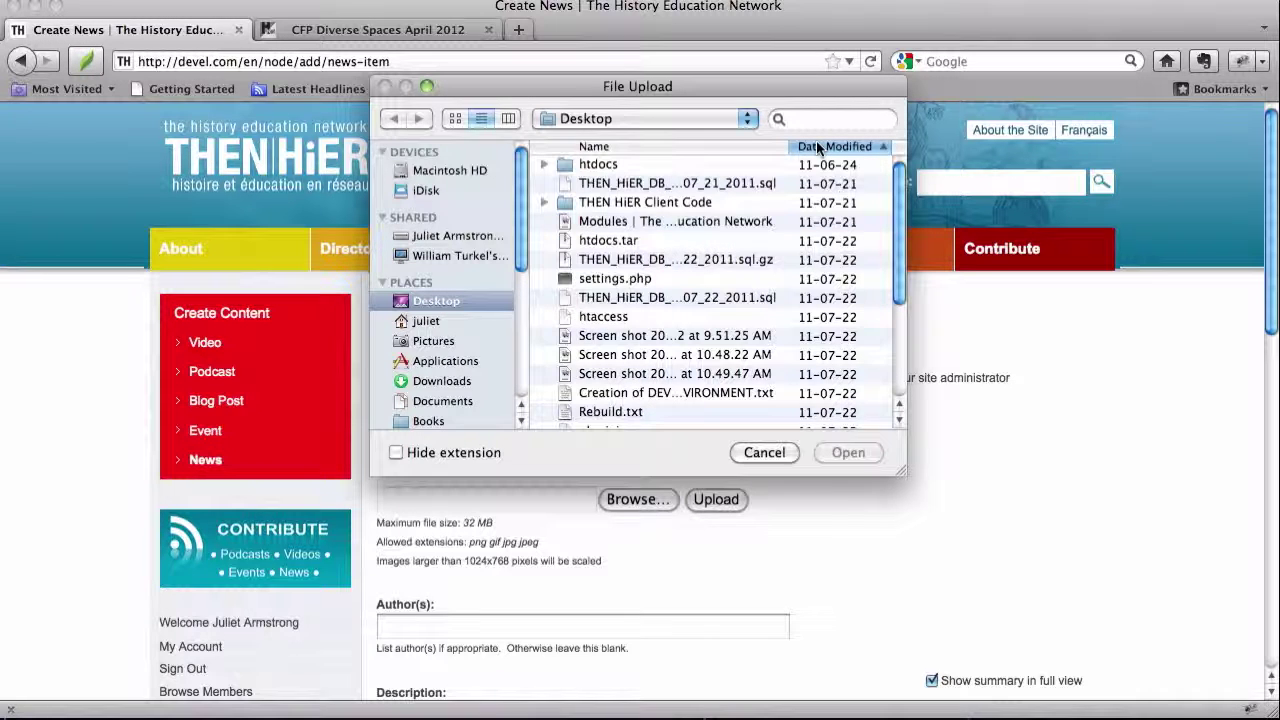
click(857, 148)
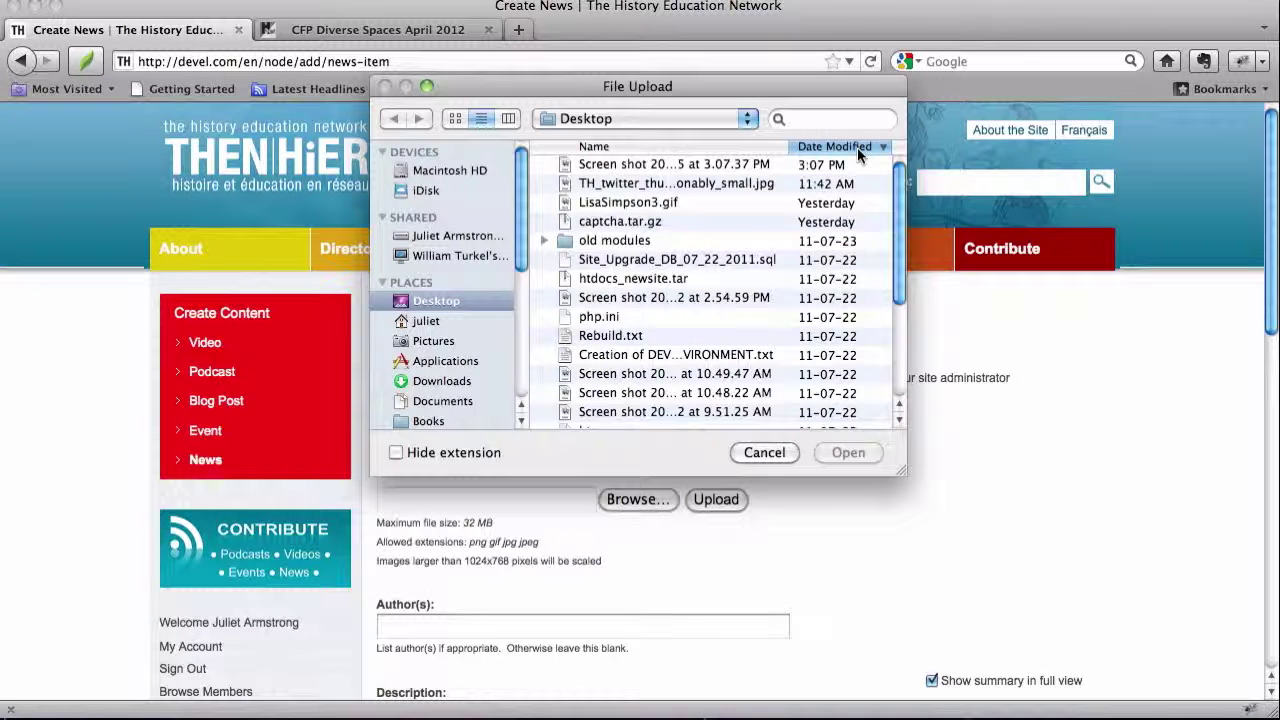
click(718, 164)
click(847, 452)
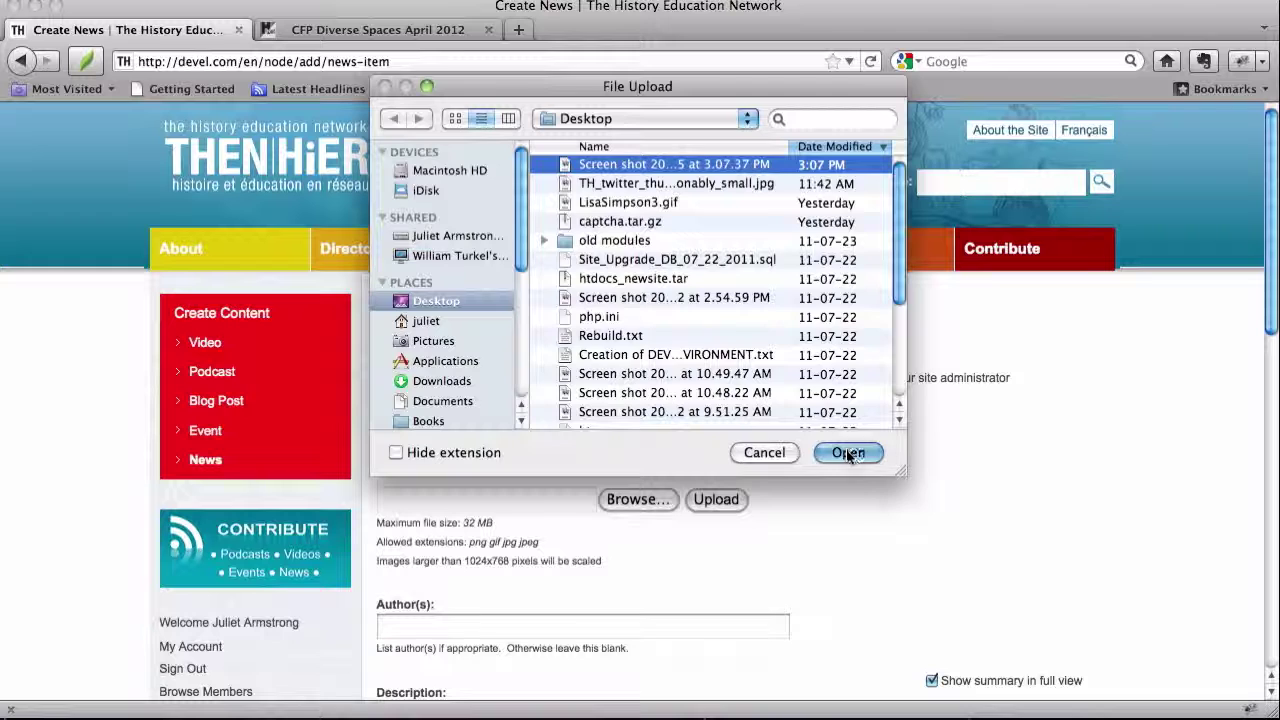
click(715, 500)
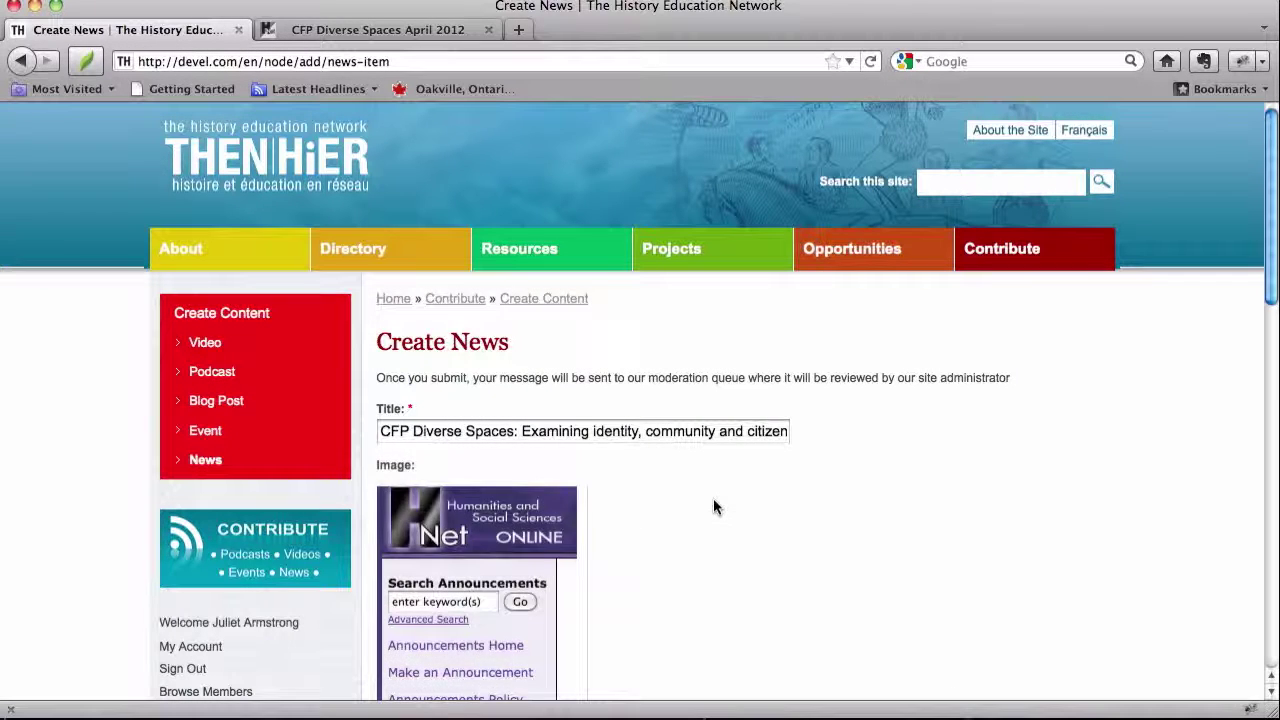
right_click(735, 575)
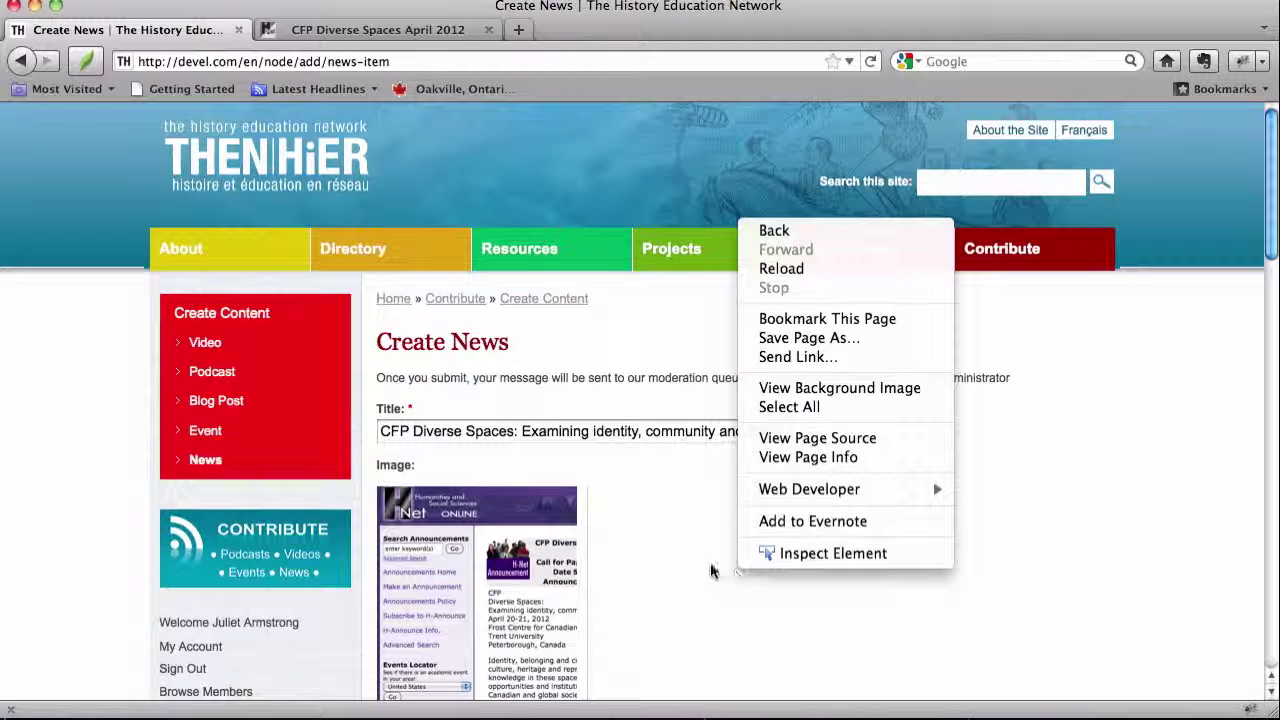
click(684, 548)
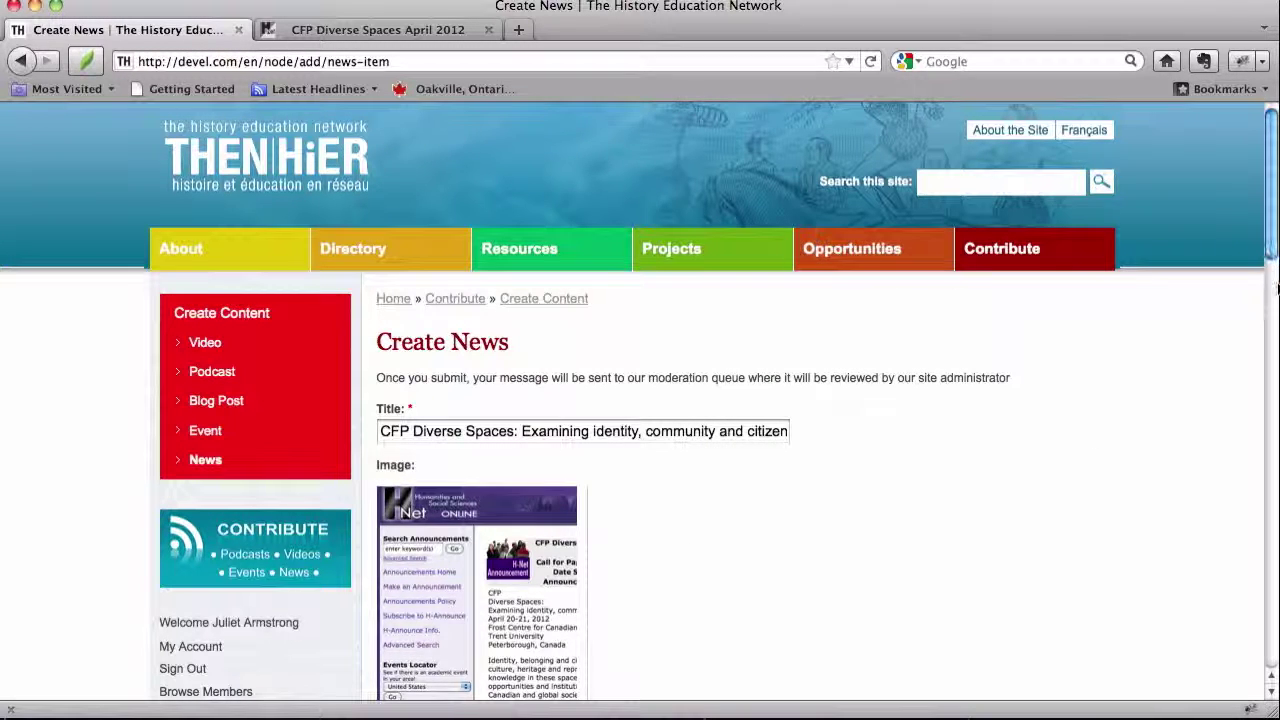
Step: Resize and move the image's crop area to frame the announcement heading and text, leaving out the sidebar
click(1273, 300)
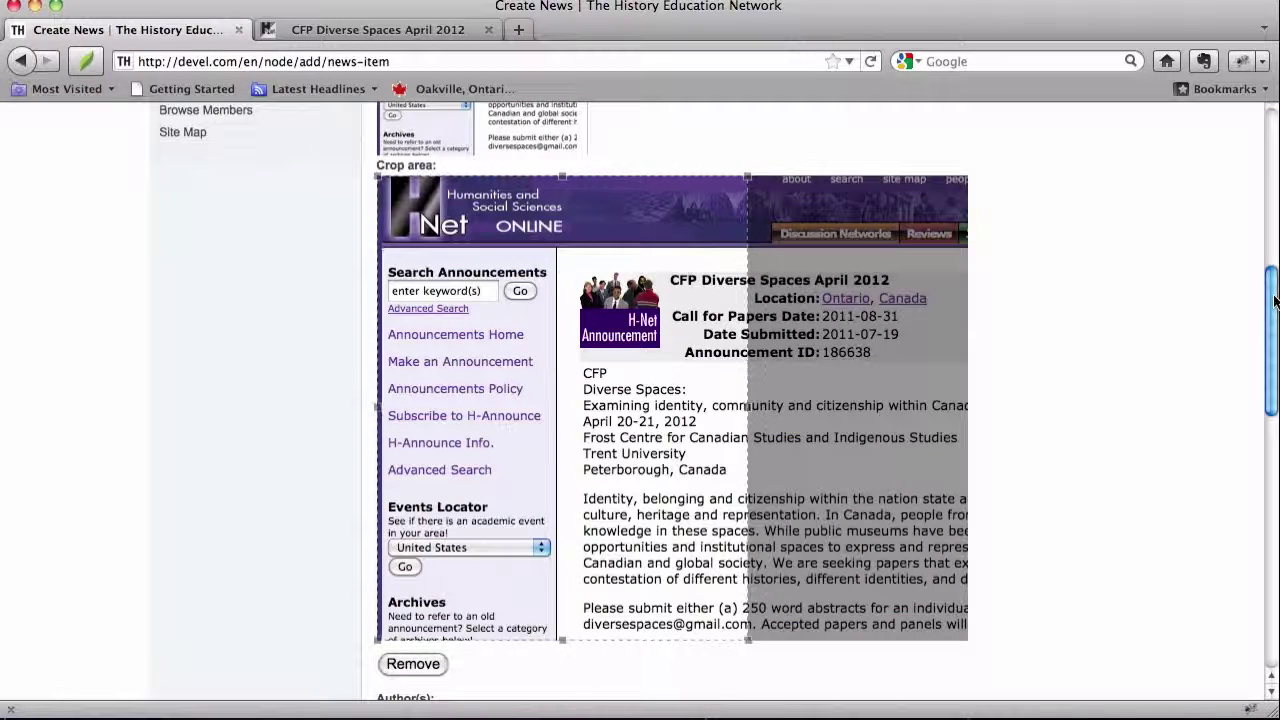
click(1265, 258)
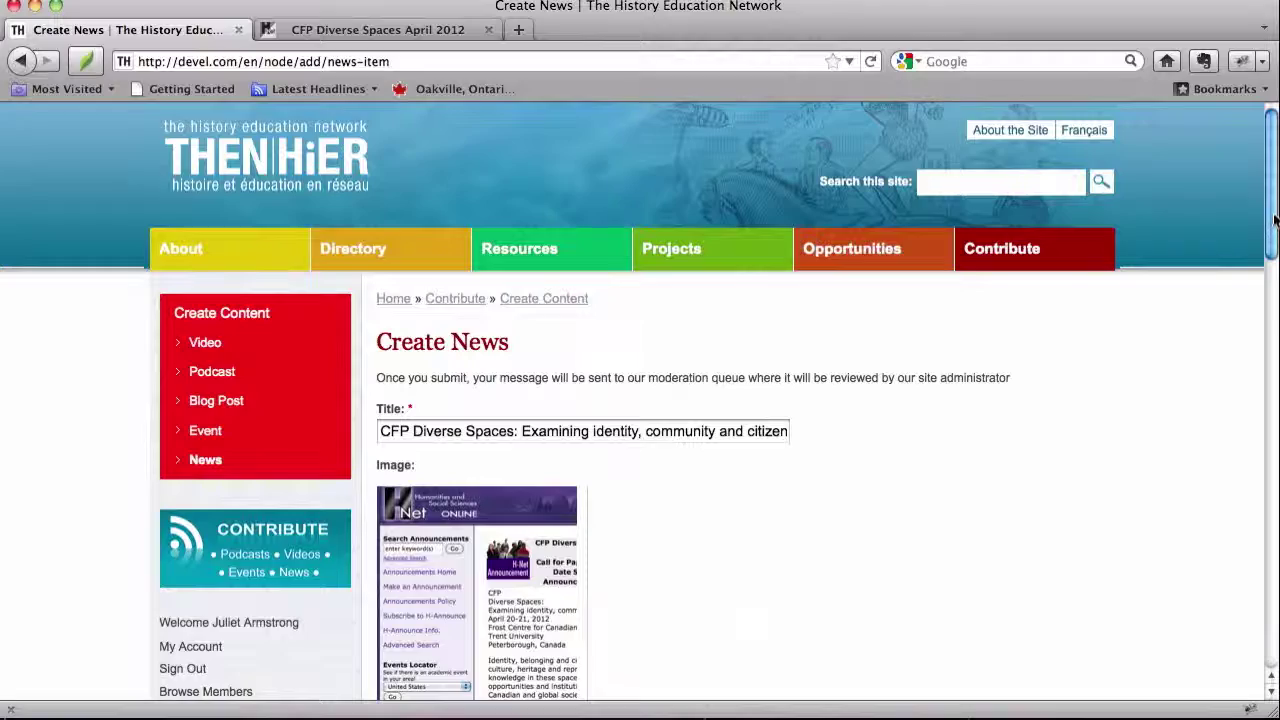
drag(1273, 218, 1022, 381)
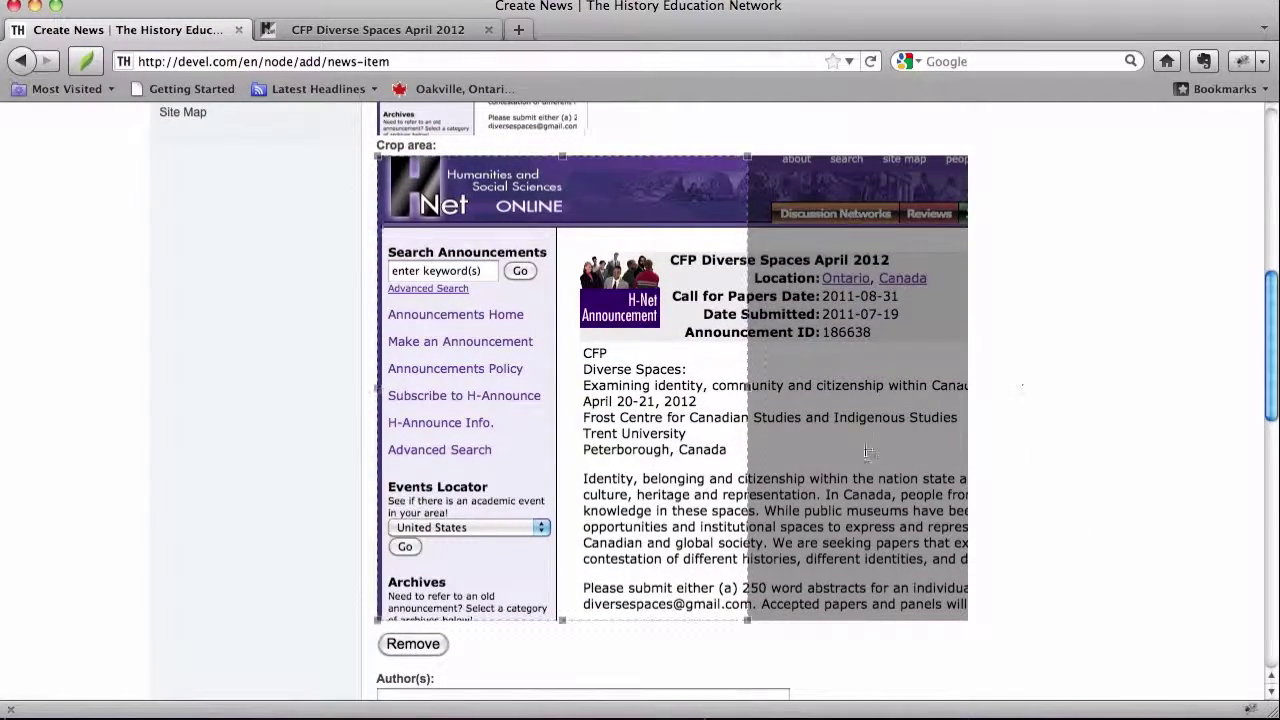
drag(743, 618, 648, 495)
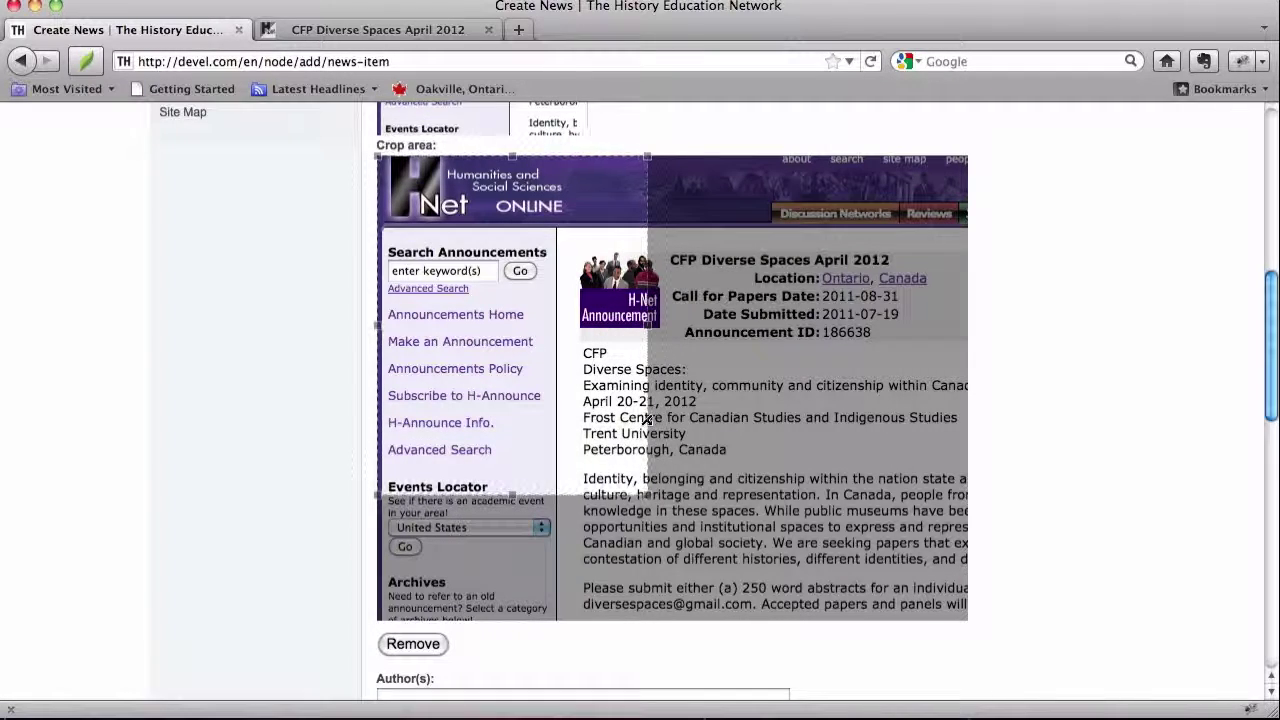
drag(527, 404, 700, 402)
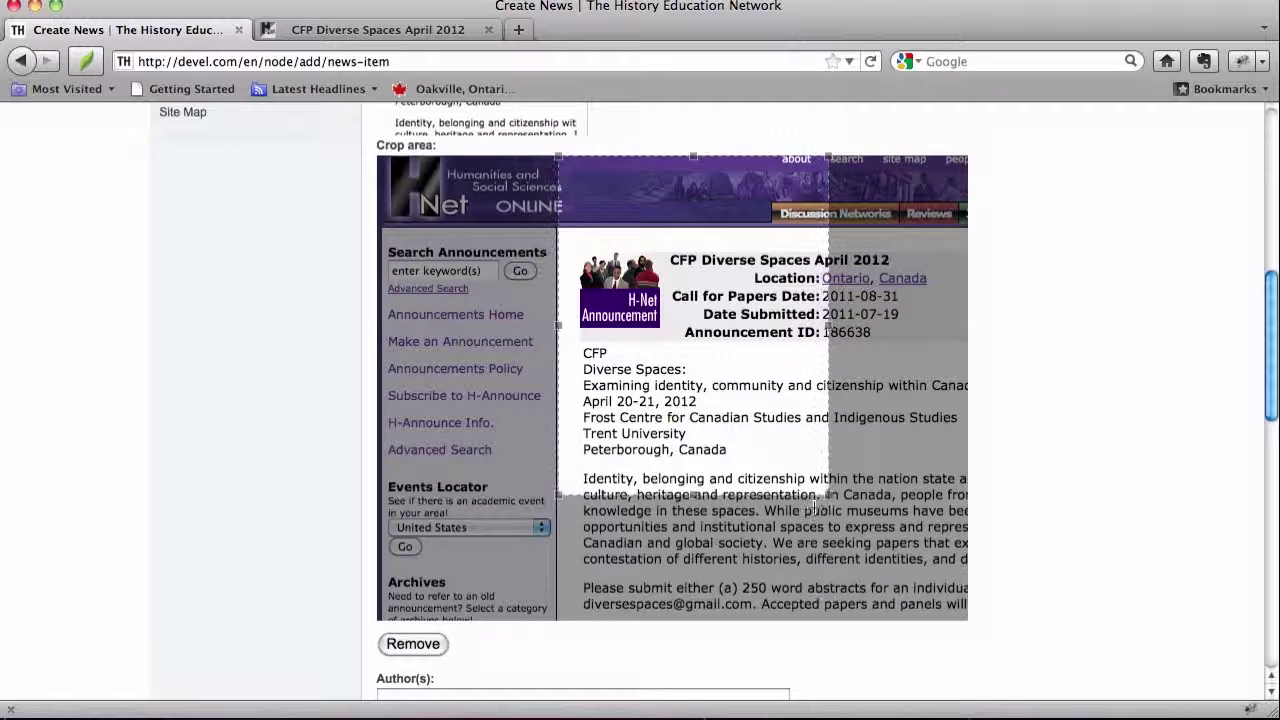
drag(831, 497, 963, 545)
drag(703, 487, 731, 474)
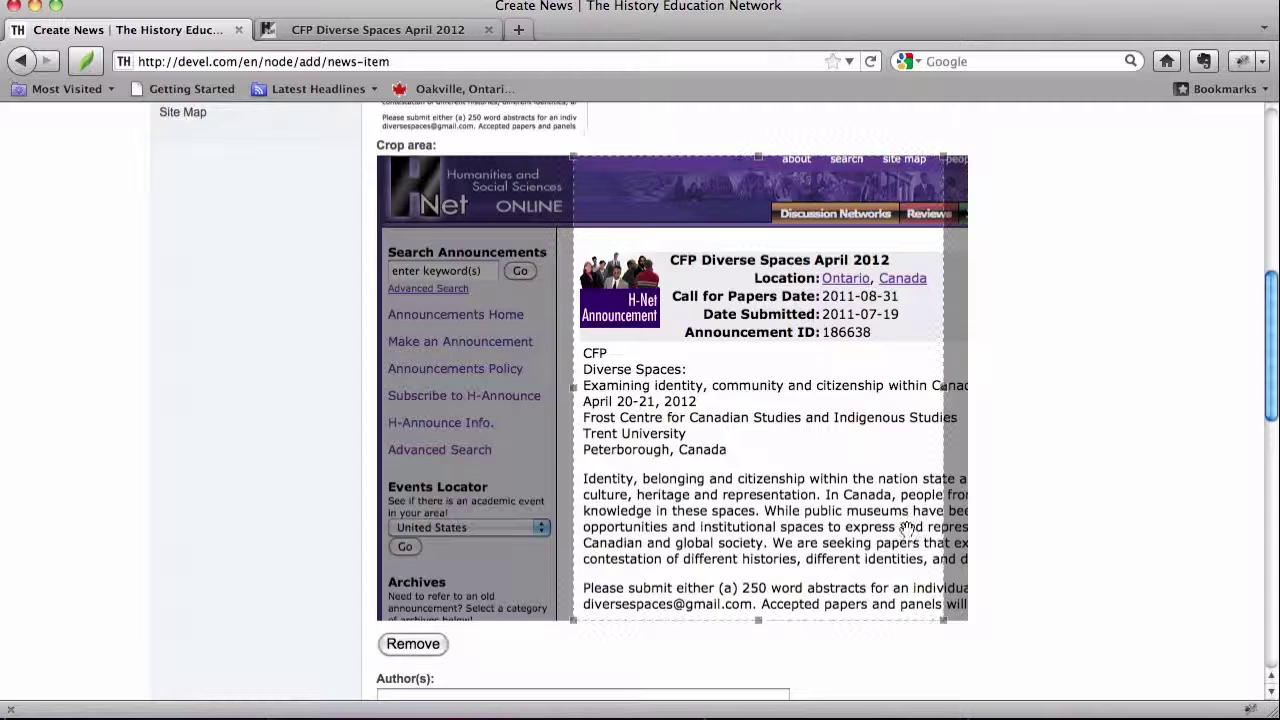
right_click(1059, 487)
click(1050, 566)
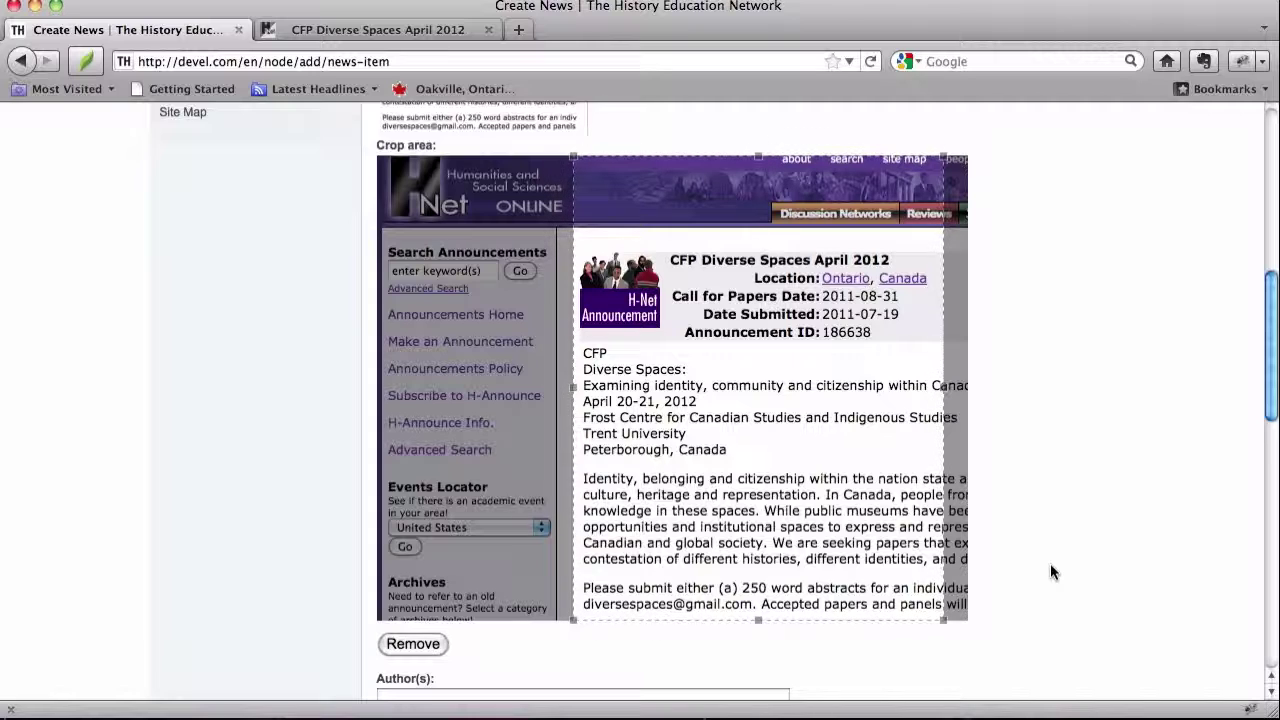
Step: Try to adjust the image's crop area by moving it toward the sidebar edge, shrinking it and shifting it up to the banner
scroll(1050, 563, up, 5)
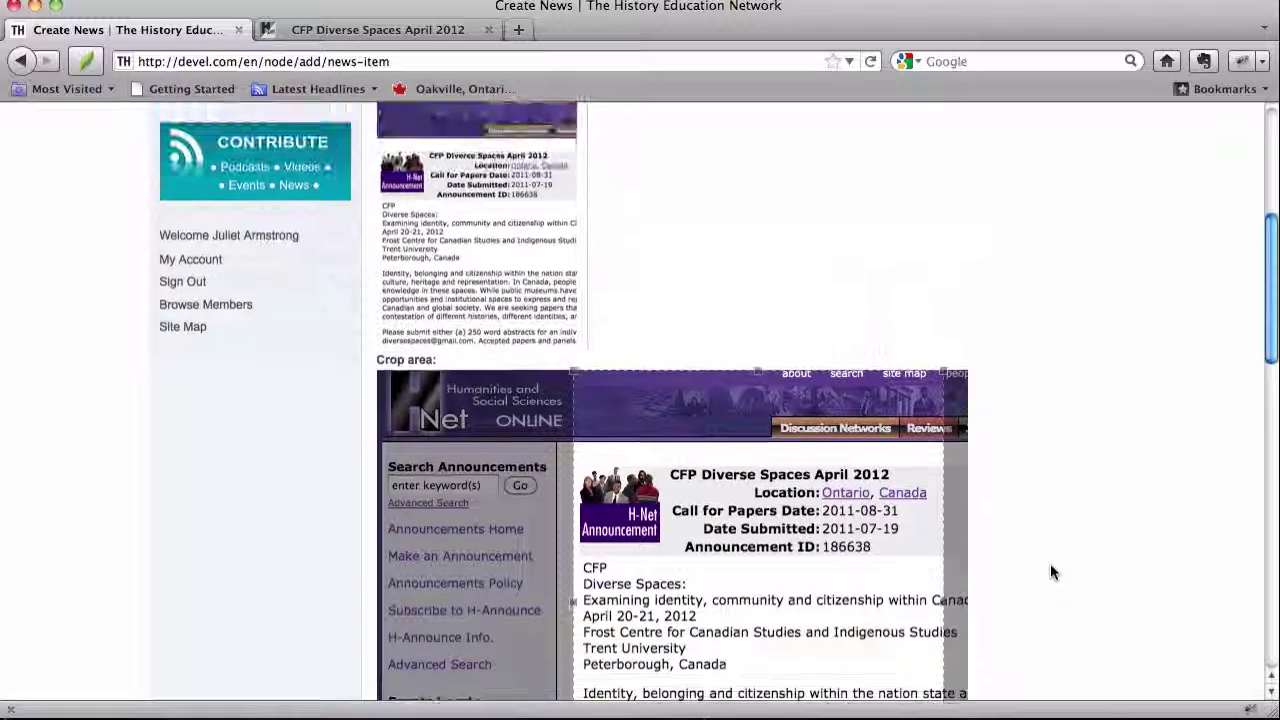
scroll(1050, 563, up, 3)
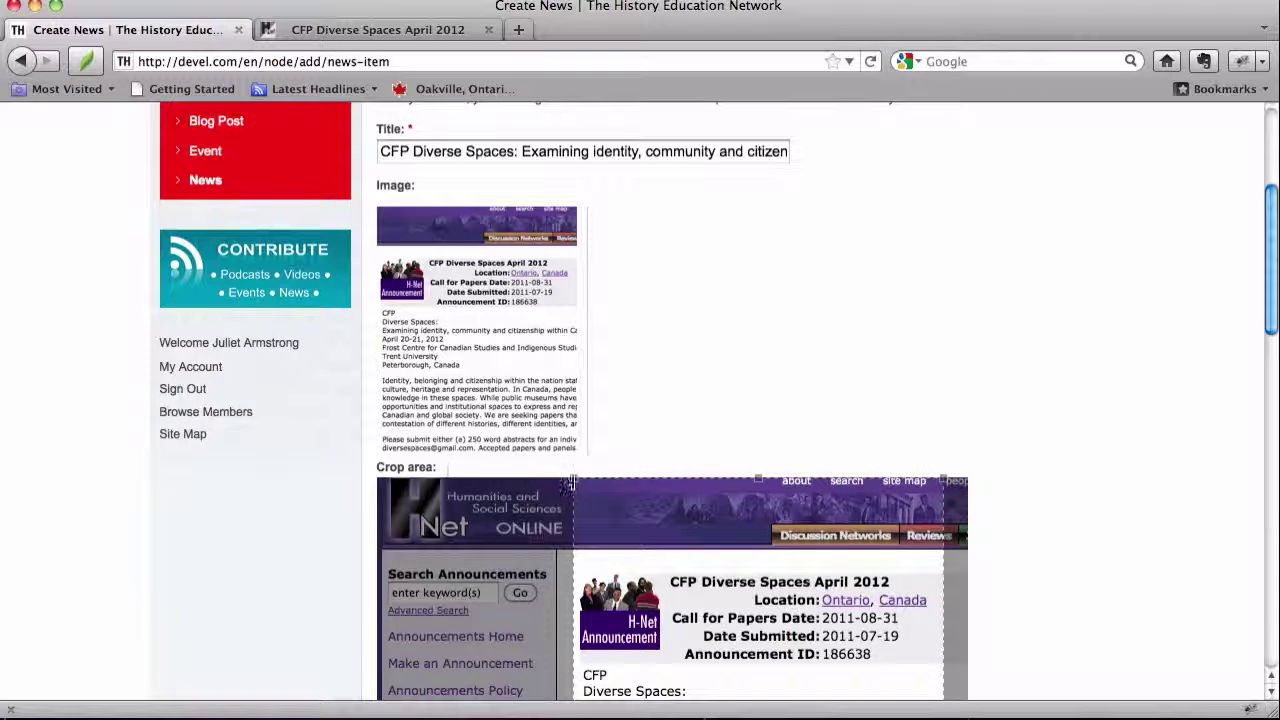
mouse_move(686, 563)
mouse_down()
mouse_move(596, 567)
mouse_move(705, 564)
mouse_move(656, 566)
mouse_move(674, 566)
mouse_up()
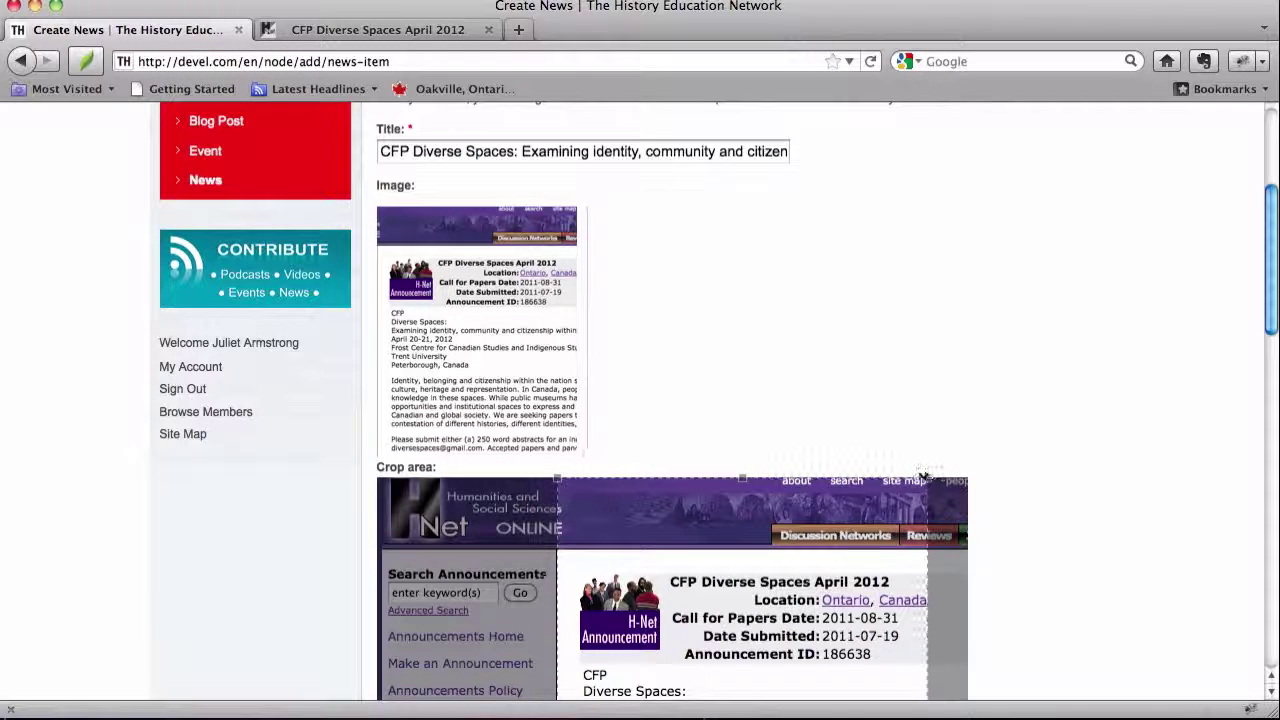
drag(925, 477, 745, 592)
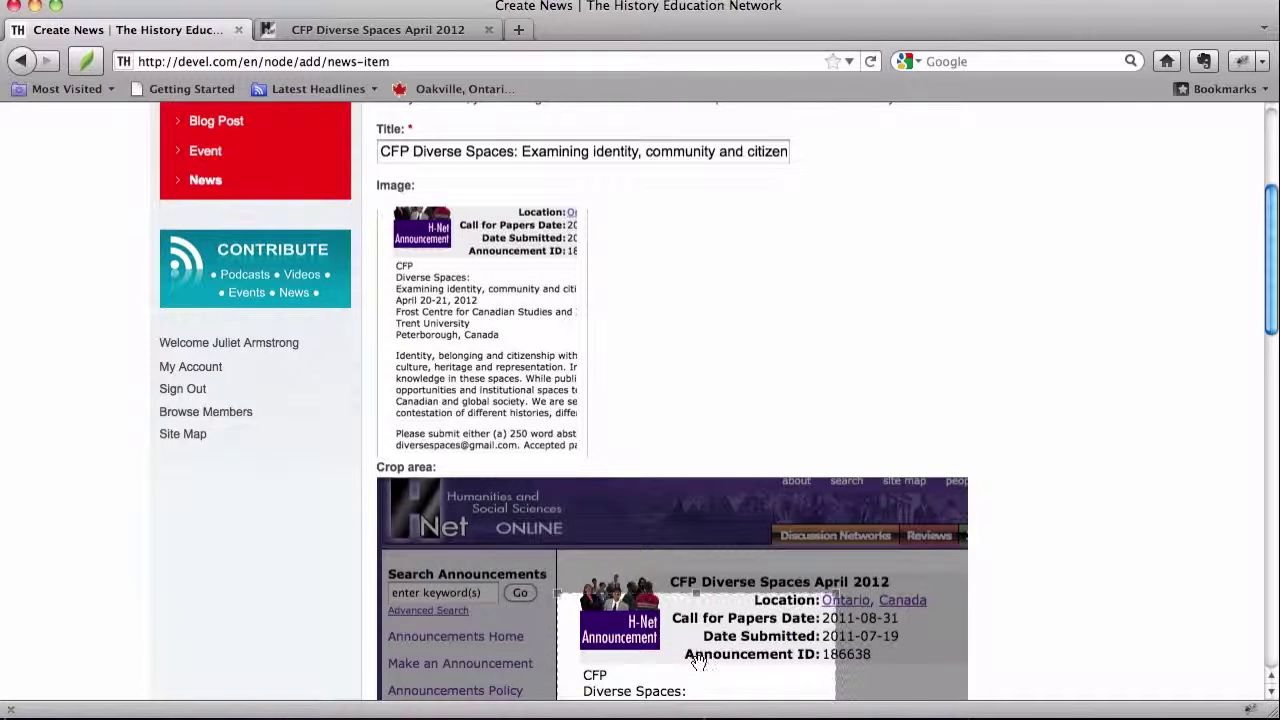
drag(697, 662, 698, 538)
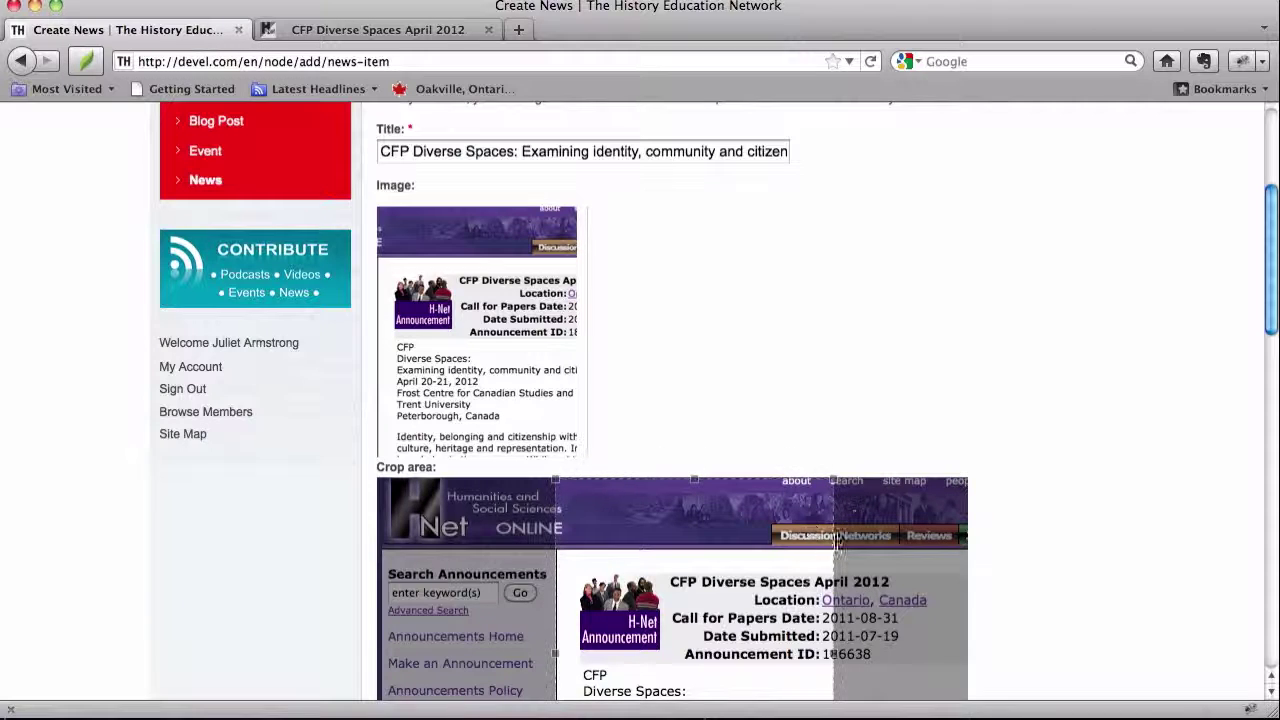
Step: Redraw the image's crop area from the banner at the sidebar's edge across the announcement heading and text to the image's lower edge
scroll(951, 330, down, 5)
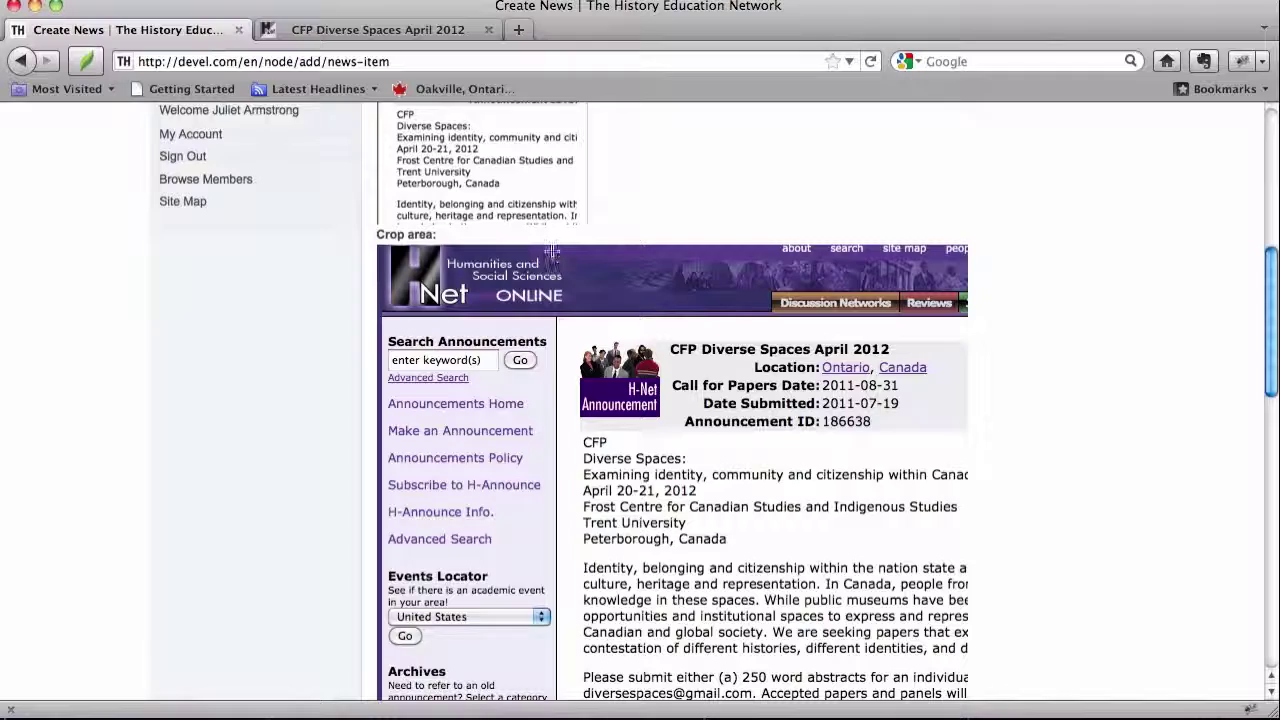
drag(553, 251, 1051, 706)
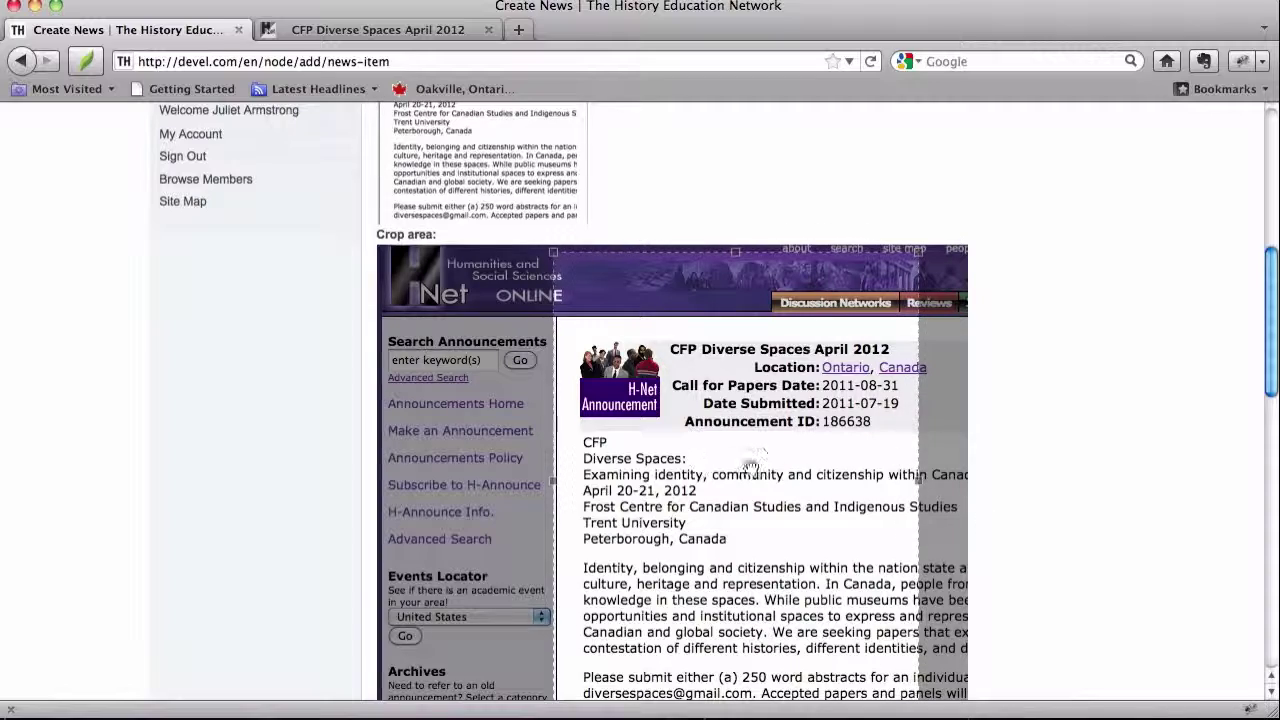
scroll(766, 449, up, 5)
scroll(767, 437, down, 3)
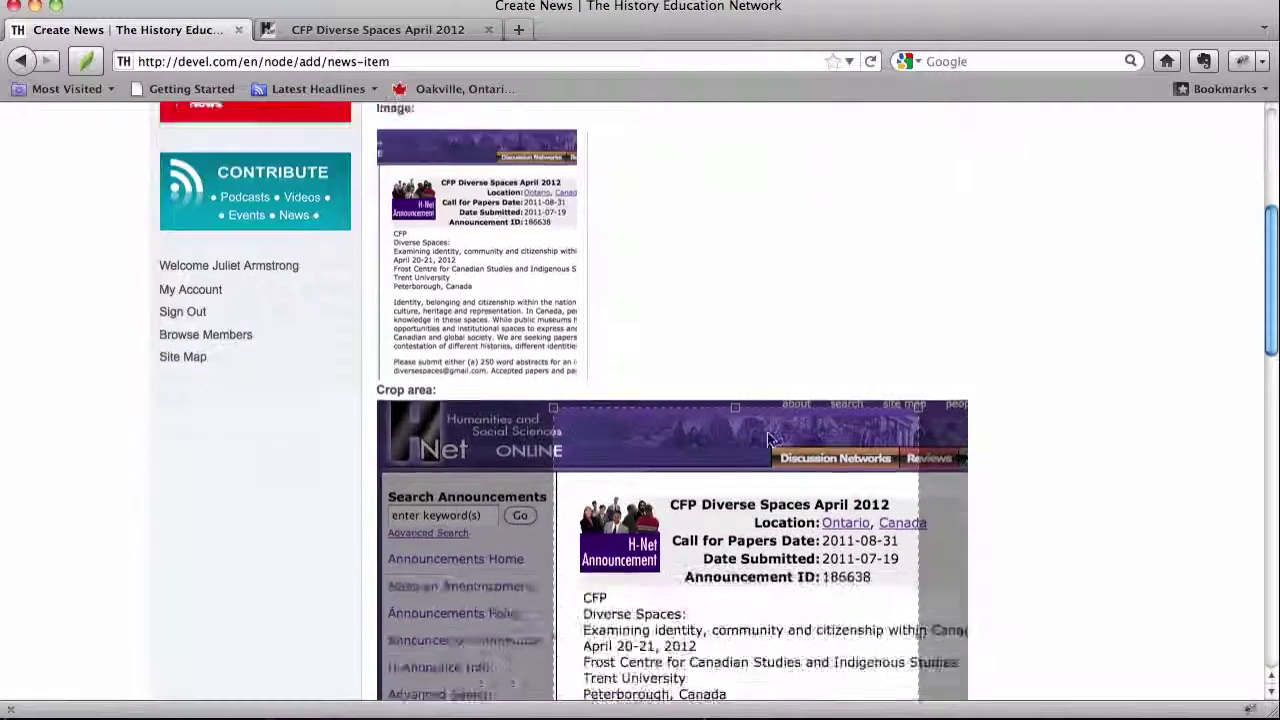
scroll(767, 437, down, 10)
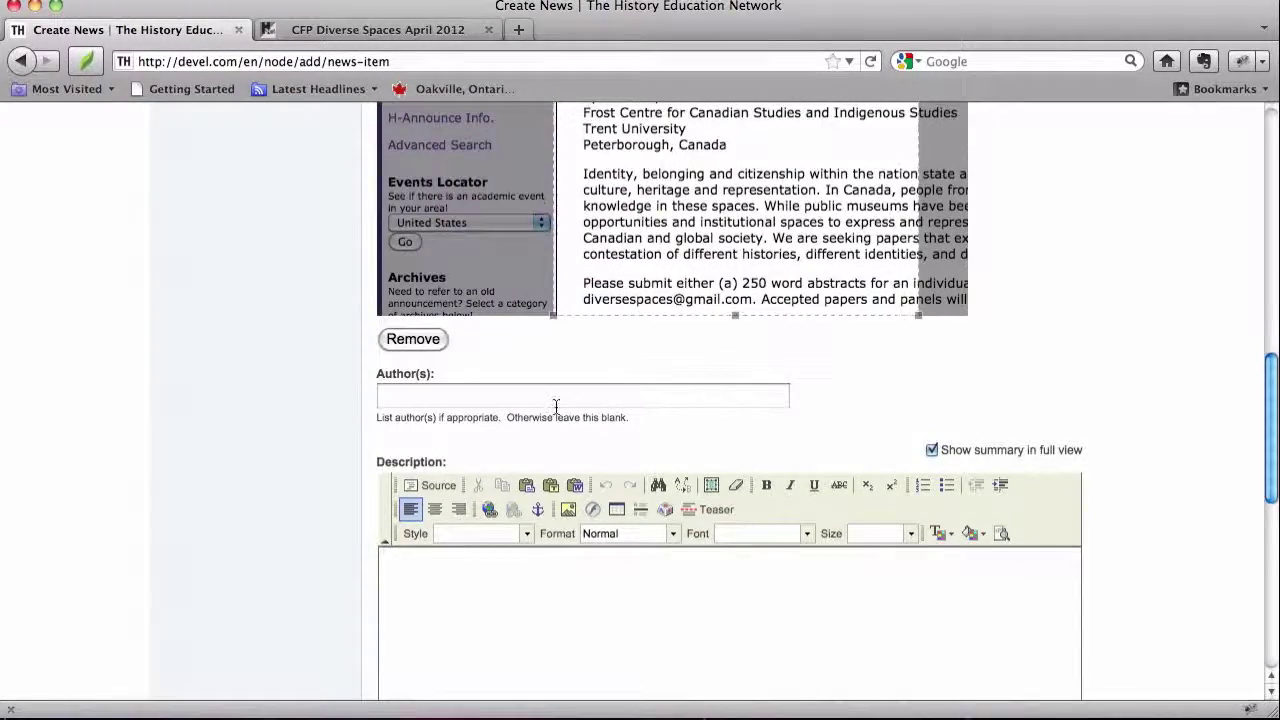
click(527, 406)
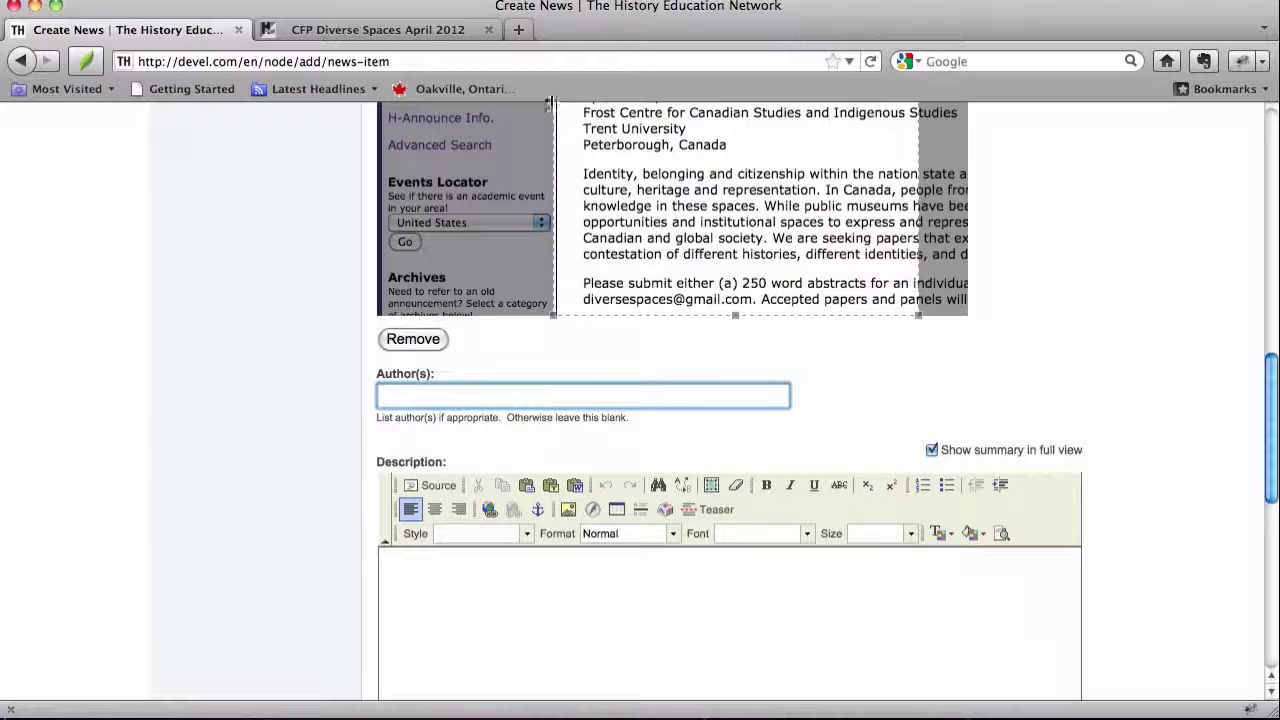
click(420, 30)
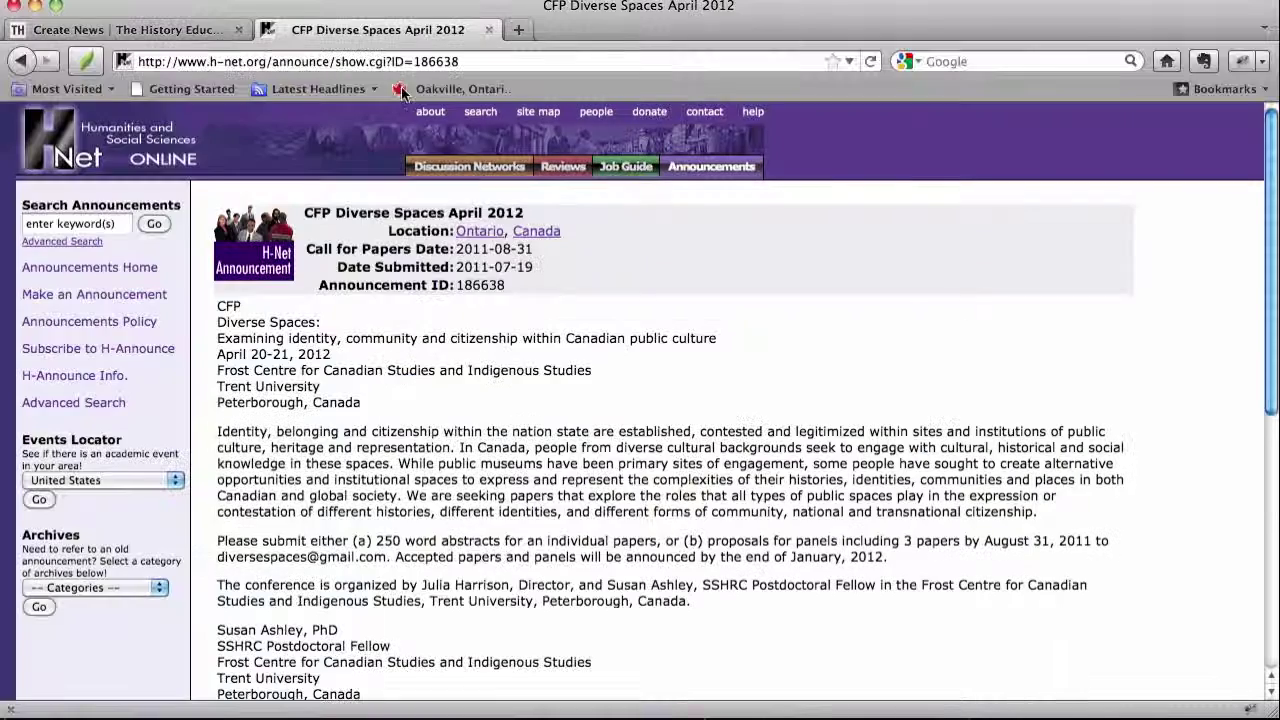
click(148, 28)
Step: Copy the H-Net announcement text from "April 20-21, 2012" through "national and transnational citizenship." into the news item's Description
scroll(504, 360, down, 5)
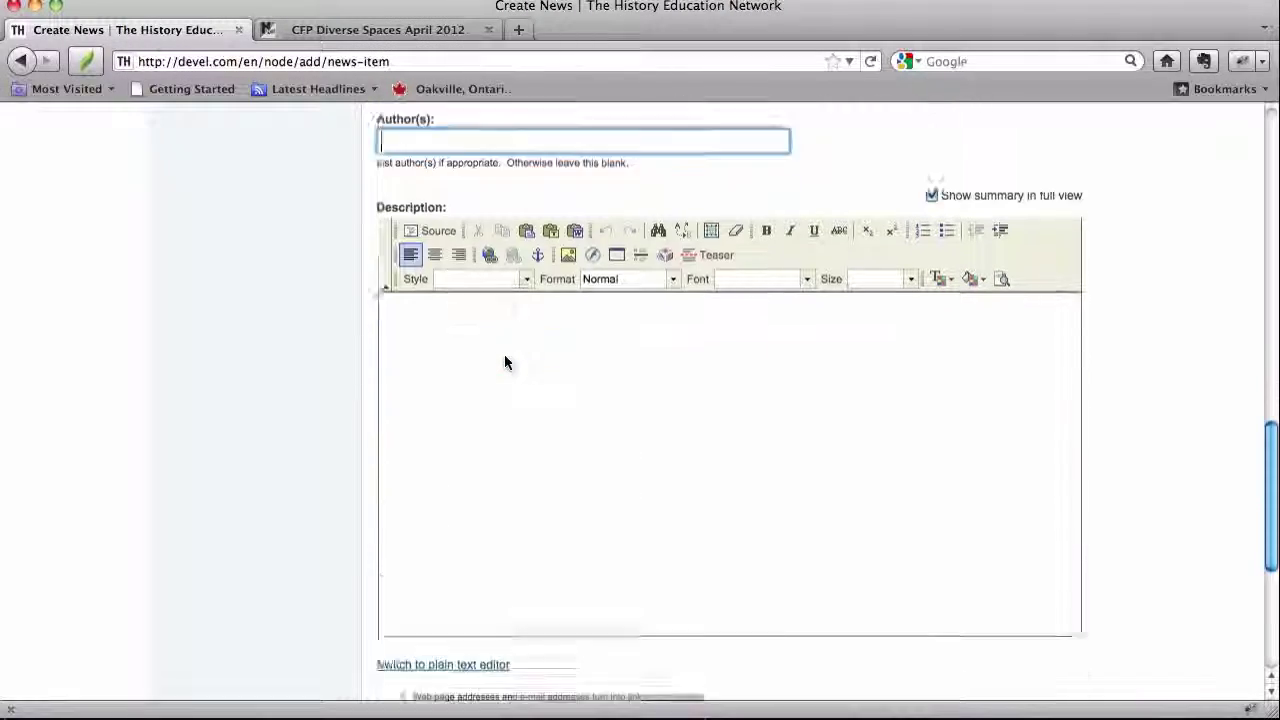
scroll(504, 360, down, 1)
click(504, 362)
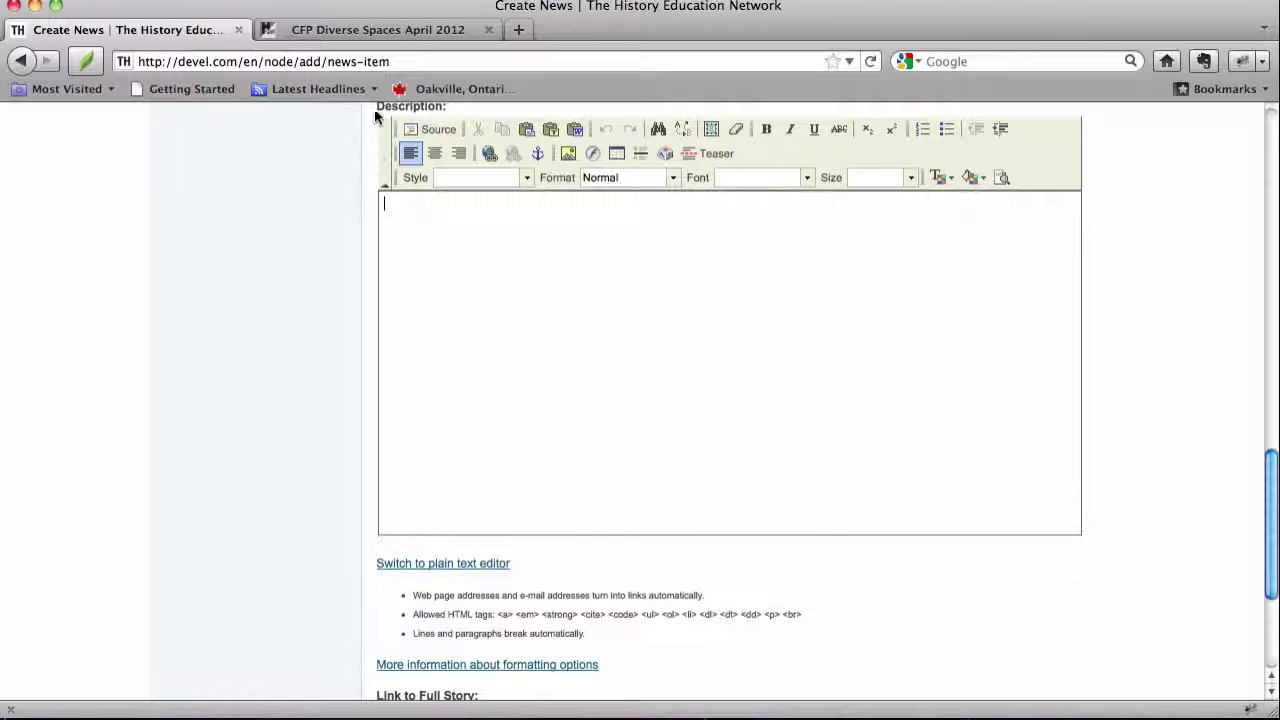
click(390, 30)
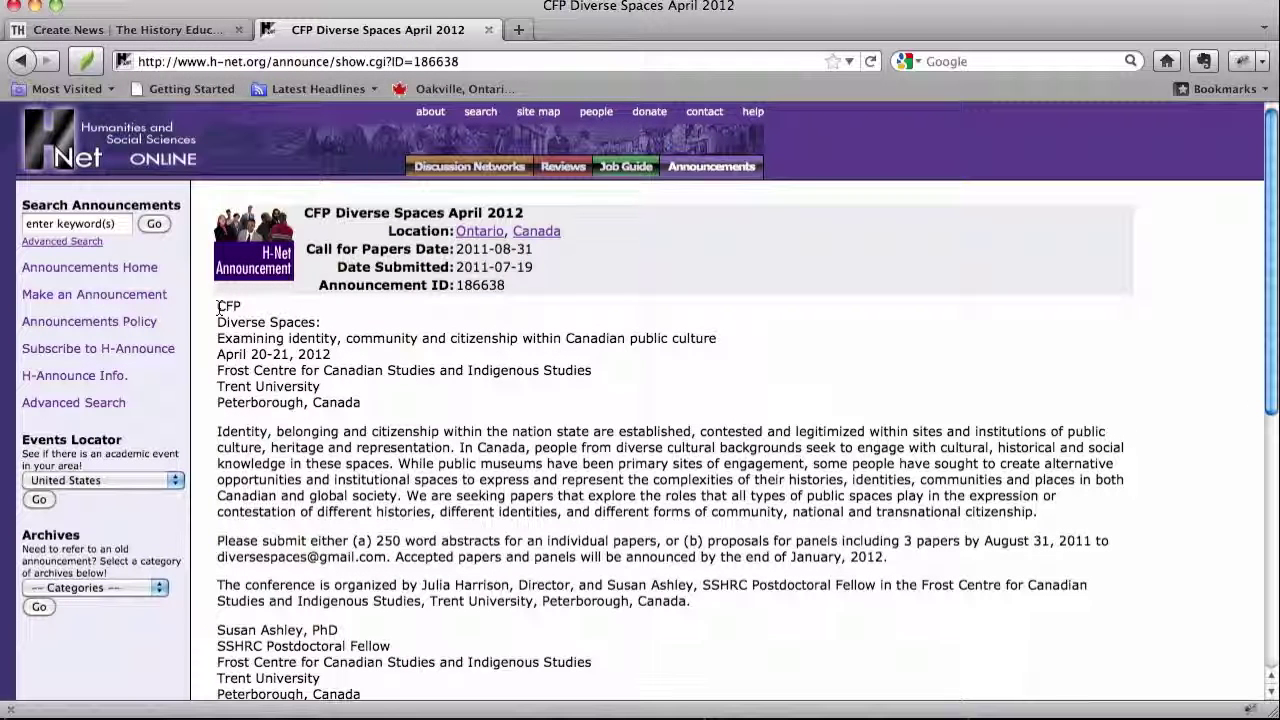
drag(218, 355, 230, 88)
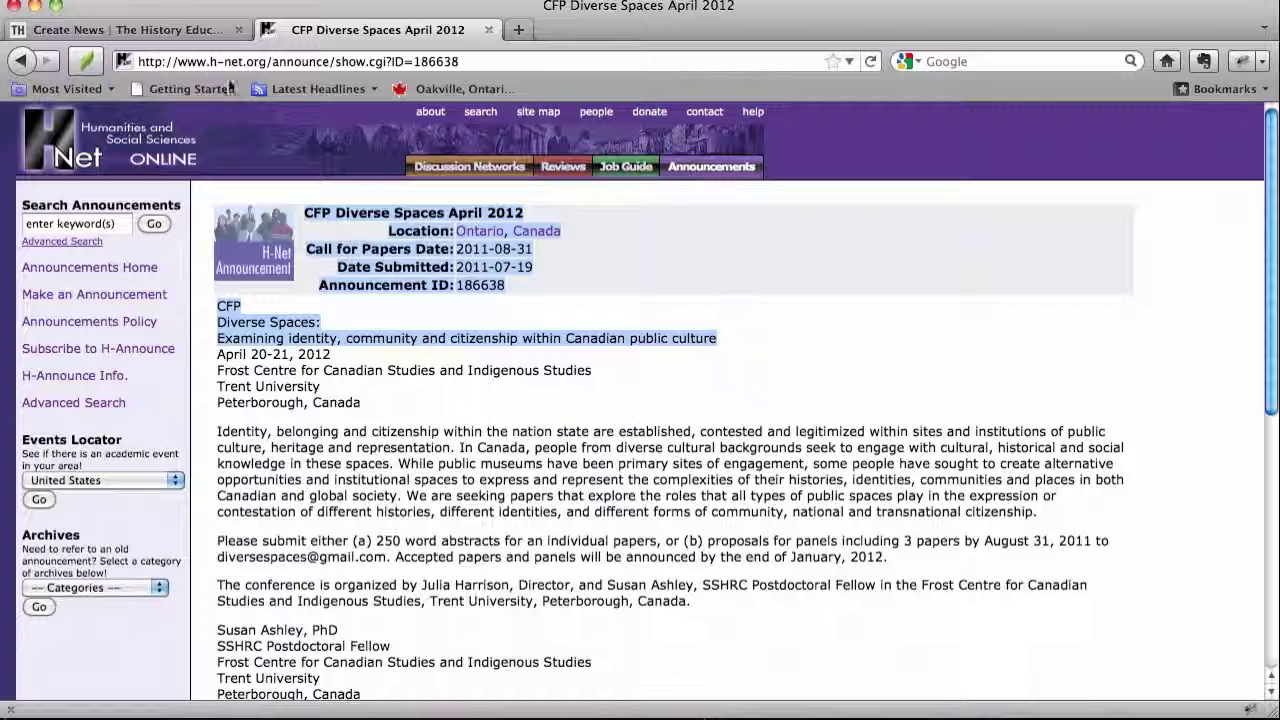
click(200, 32)
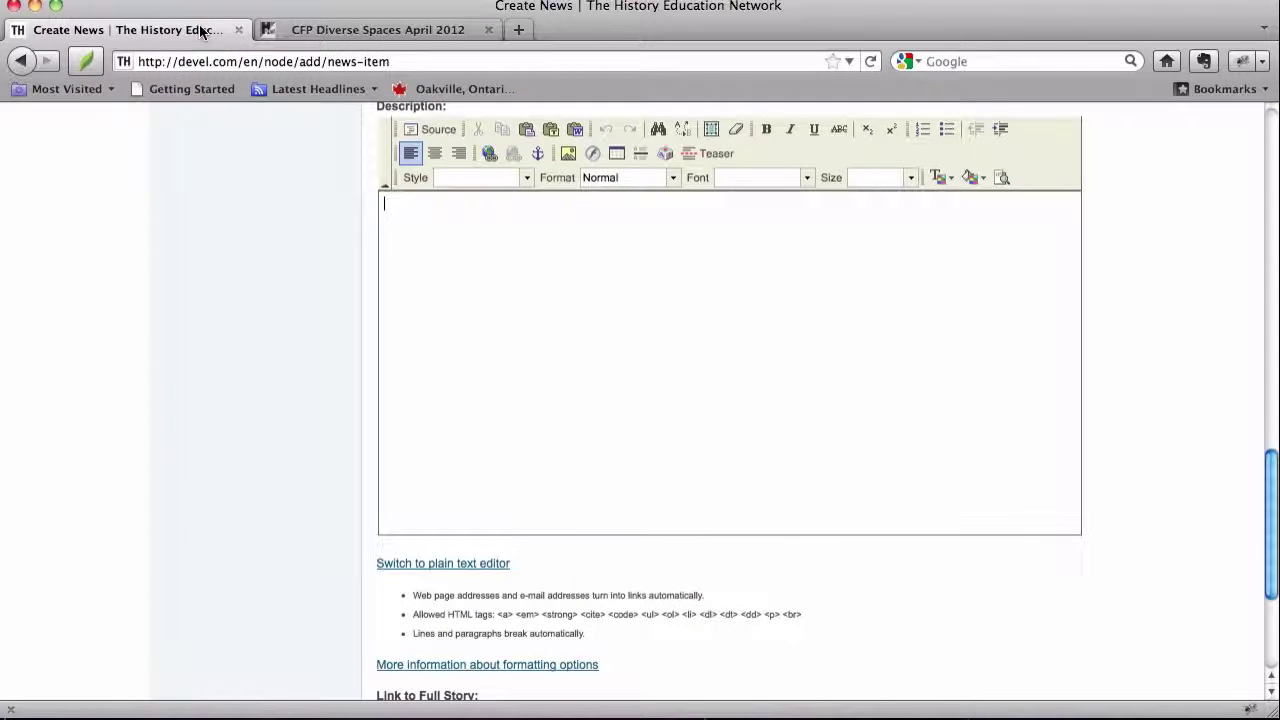
click(476, 239)
text(April 20-21, 2012 Frost Centre for Canadian Studies and Indigenous Studies Trent University Peterborough, Canada  Identity, belonging and citizenship within the nation state are established, contested and legitimized within sites and institutions of public culture, heritage and representation. In Canada, people from diverse cultural backgrounds seek to engage with cultural, historical and social knowledge in these spaces. While public museums have been primary sites of engagement, some people have sought to create alternative opportunities and institutional spaces to express and represent the complexities of their histories, identities, communities and places in both Canadian and global society. We are seeking papers that explore the roles that all types of public spaces play in the expression or contestation of different histories, different identities, and different forms of community, national and transnational citizenship.)
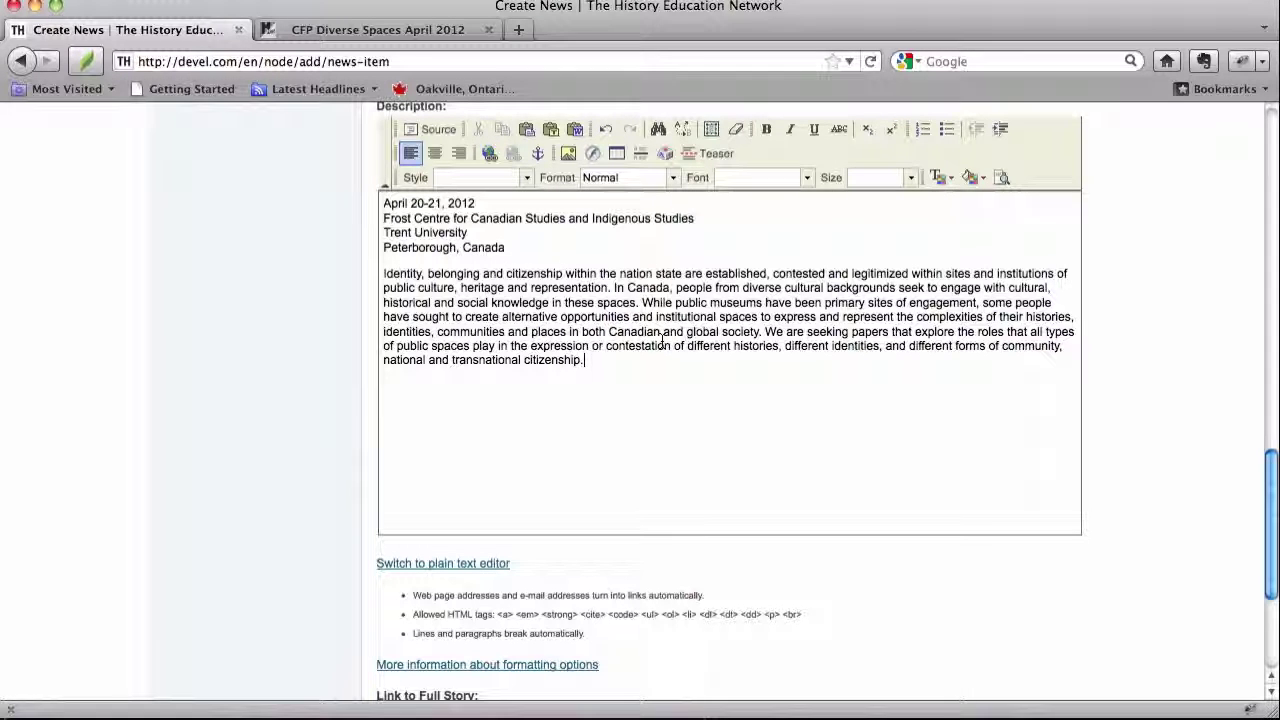
scroll(661, 343, down, 5)
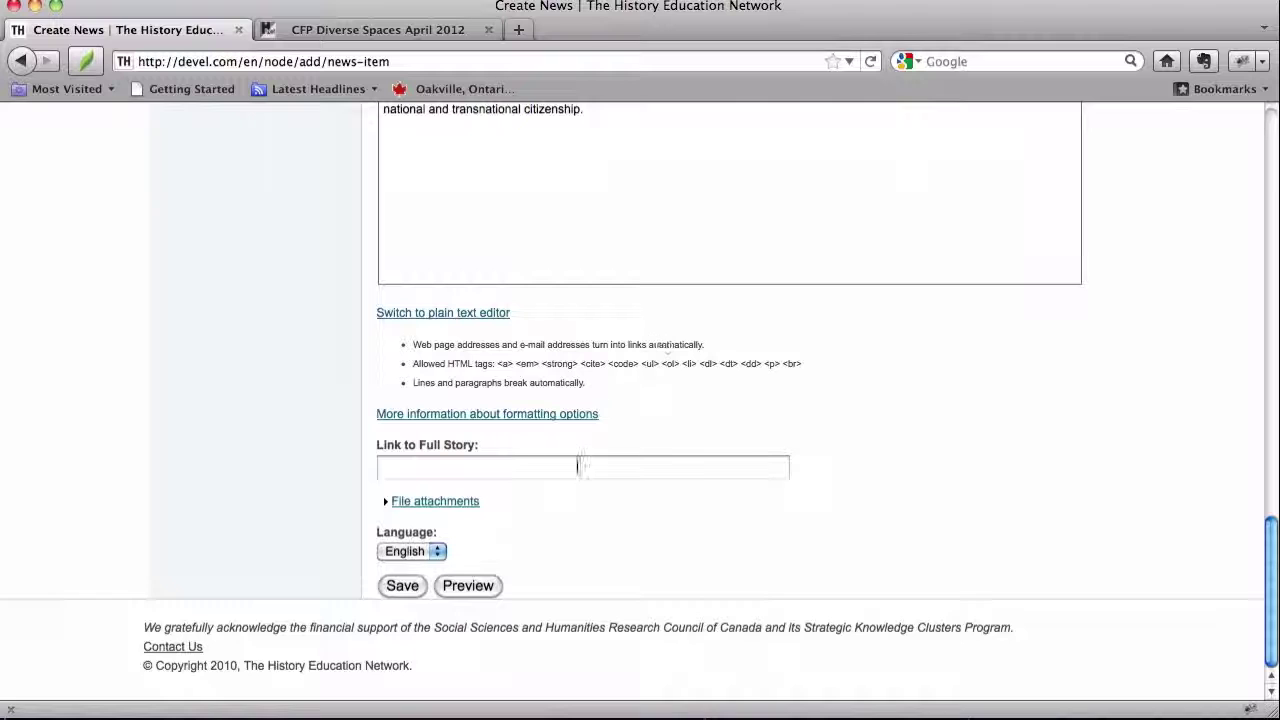
click(473, 476)
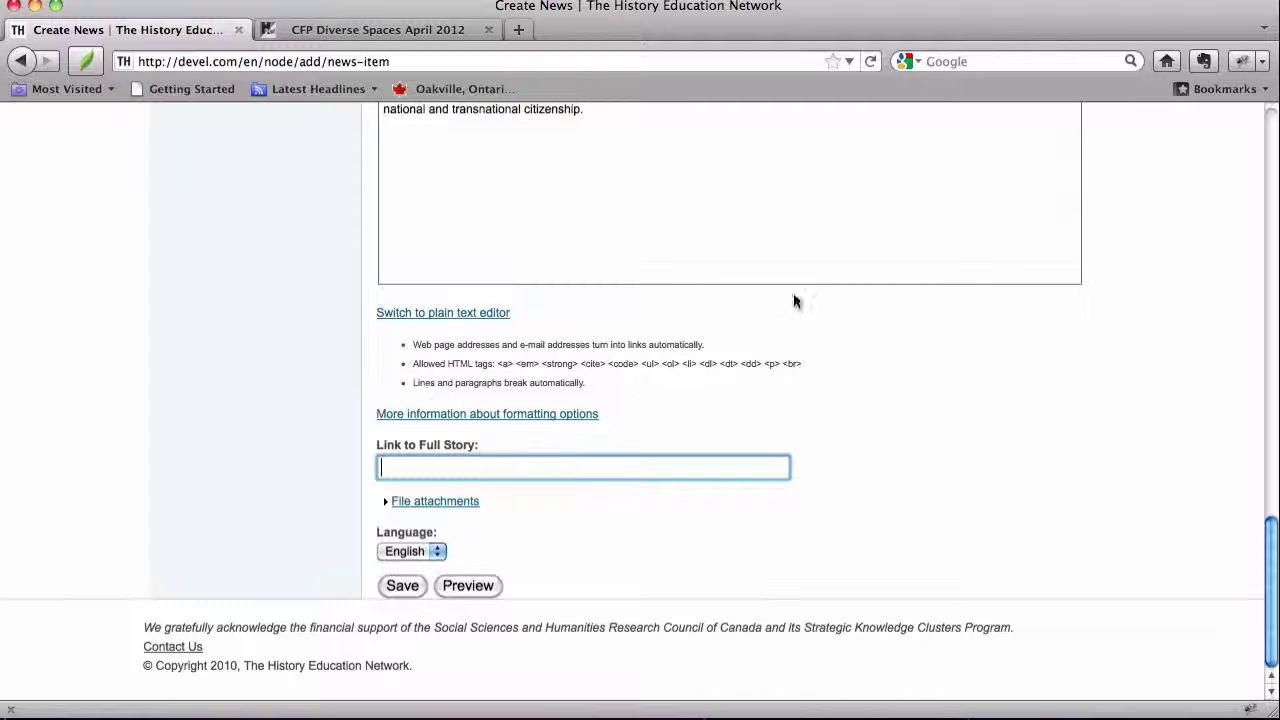
scroll(785, 285, up, 5)
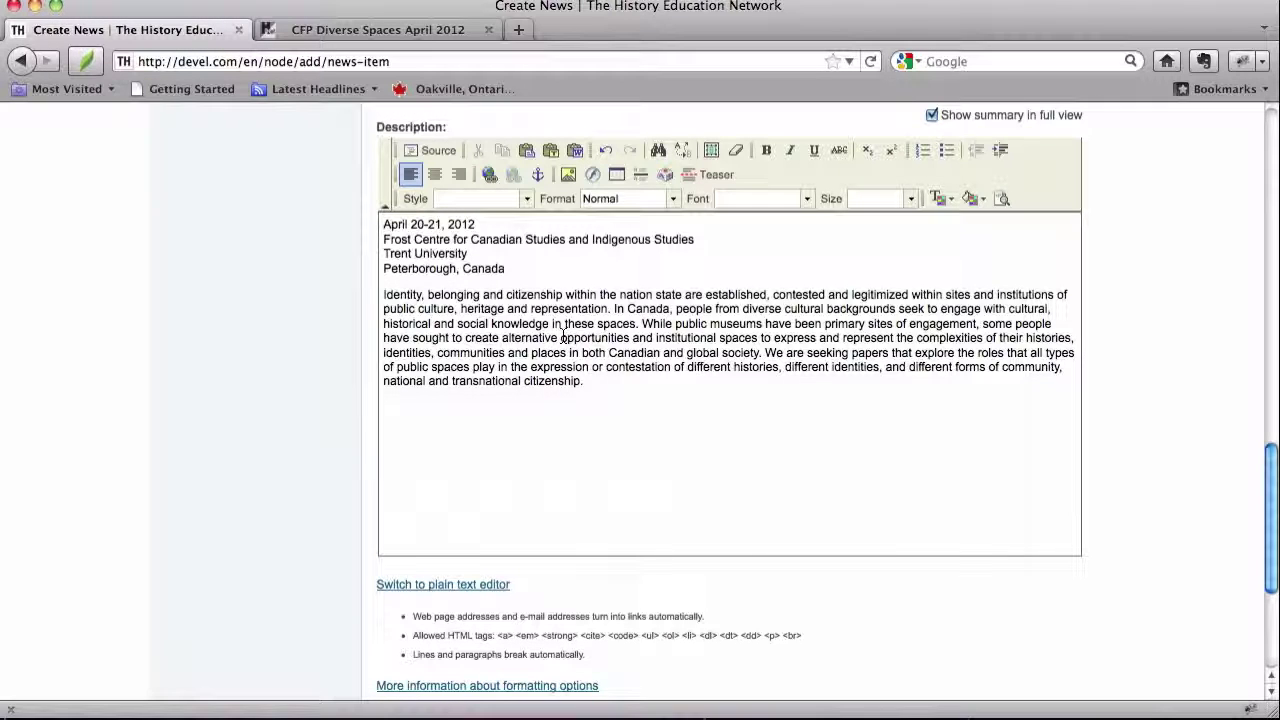
scroll(563, 337, up, 6)
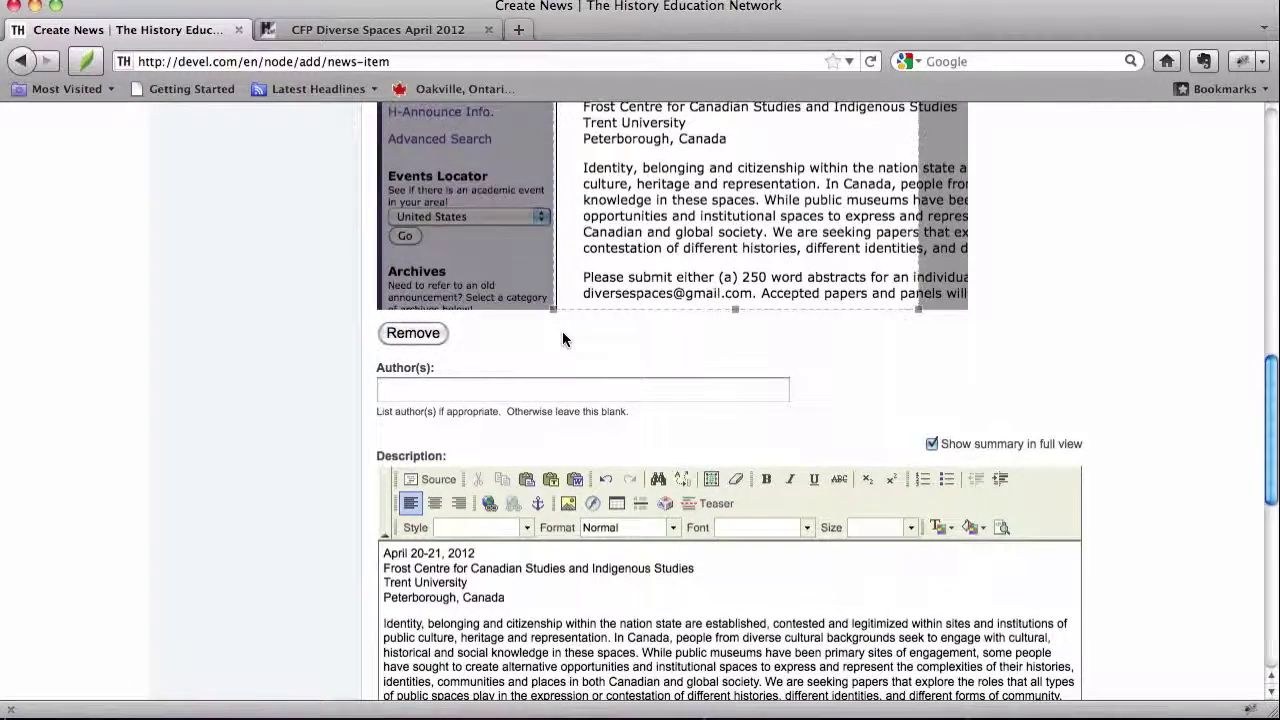
scroll(563, 338, down, 9)
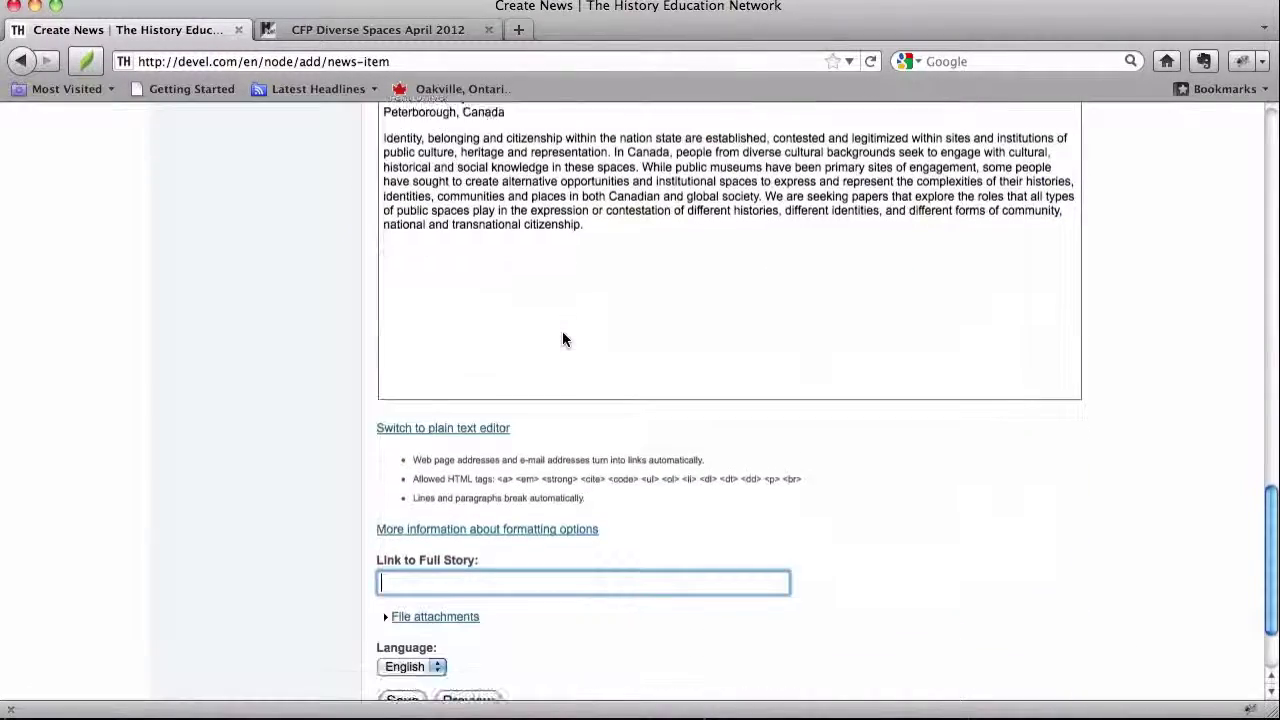
scroll(563, 333, down, 1)
click(563, 333)
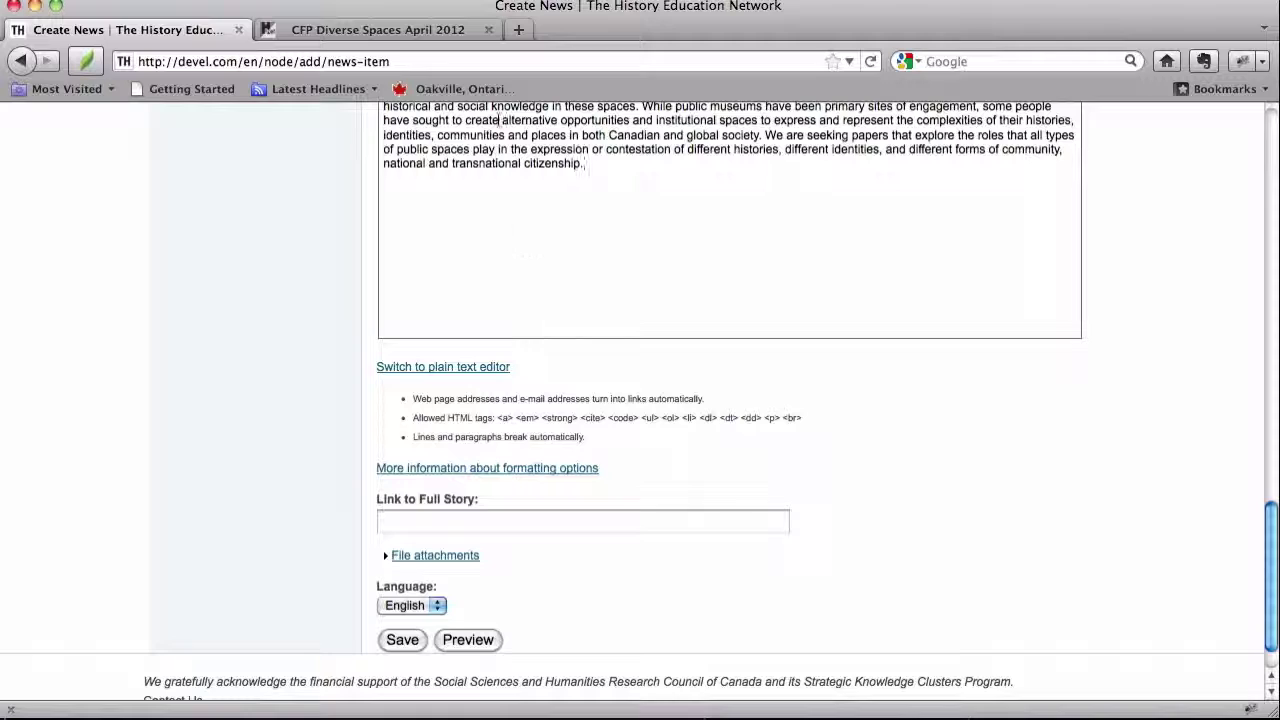
click(410, 29)
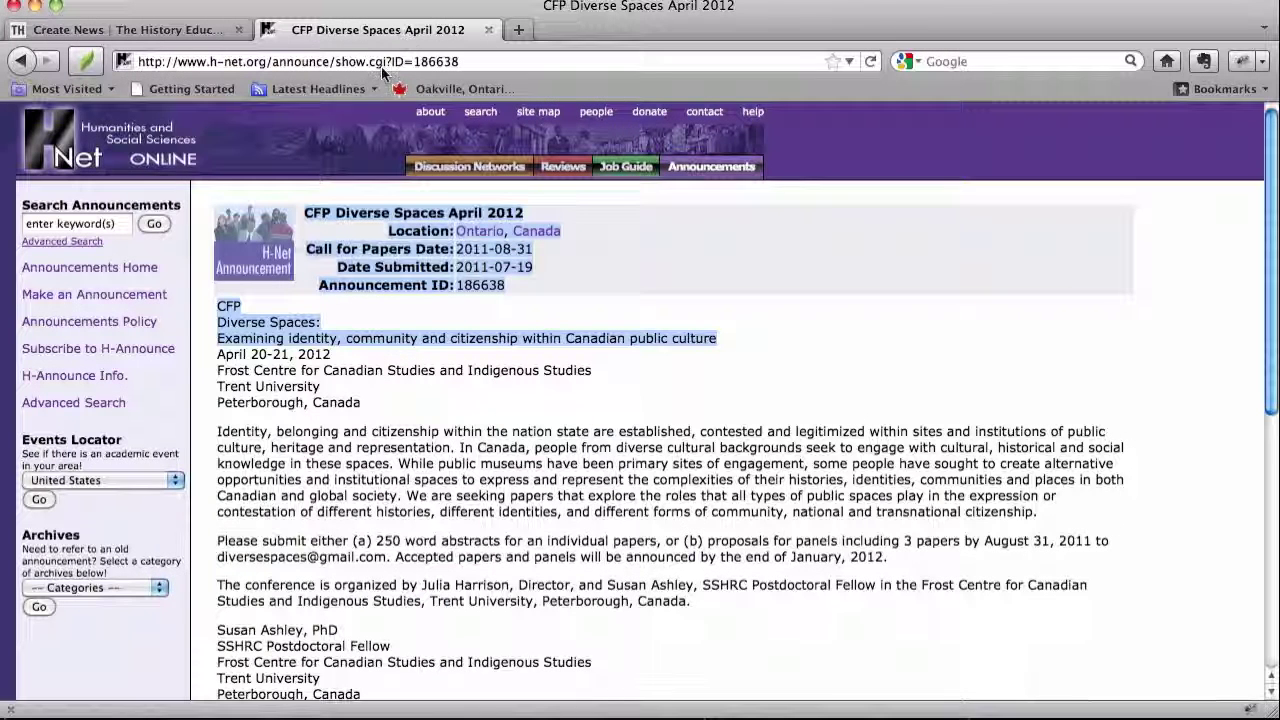
drag(470, 61, 125, 57)
key(super+c)
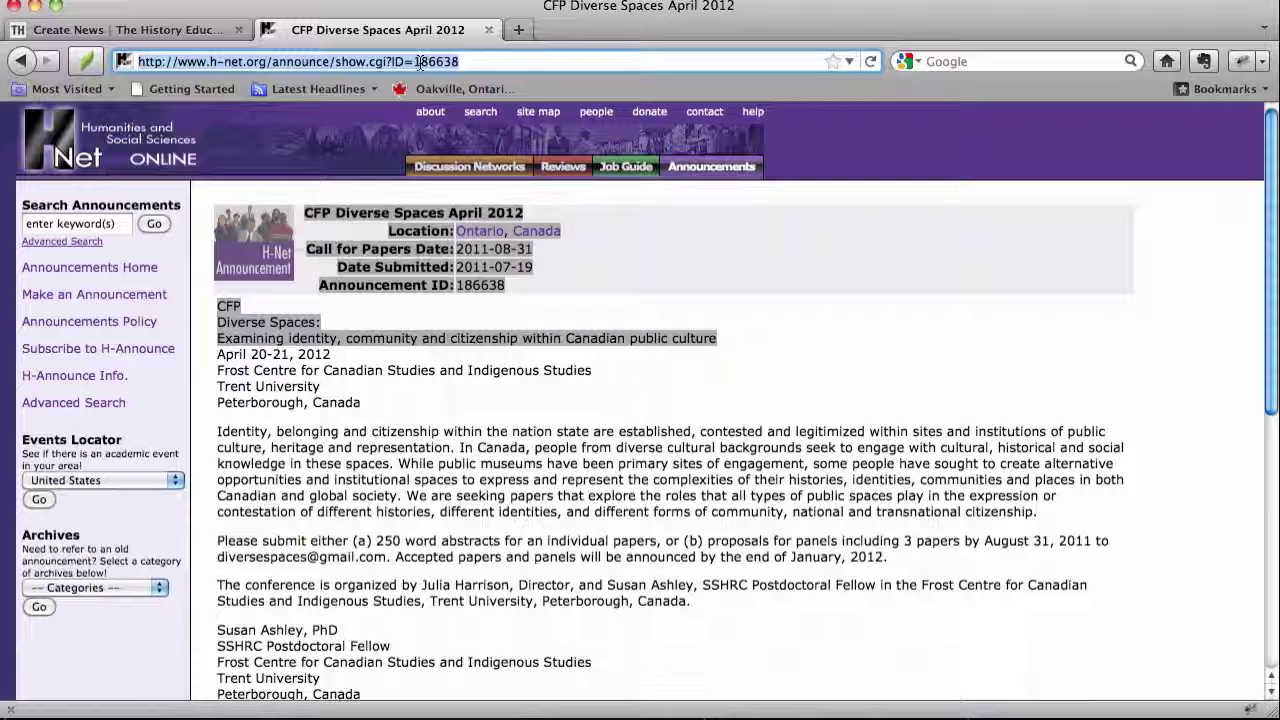
click(200, 32)
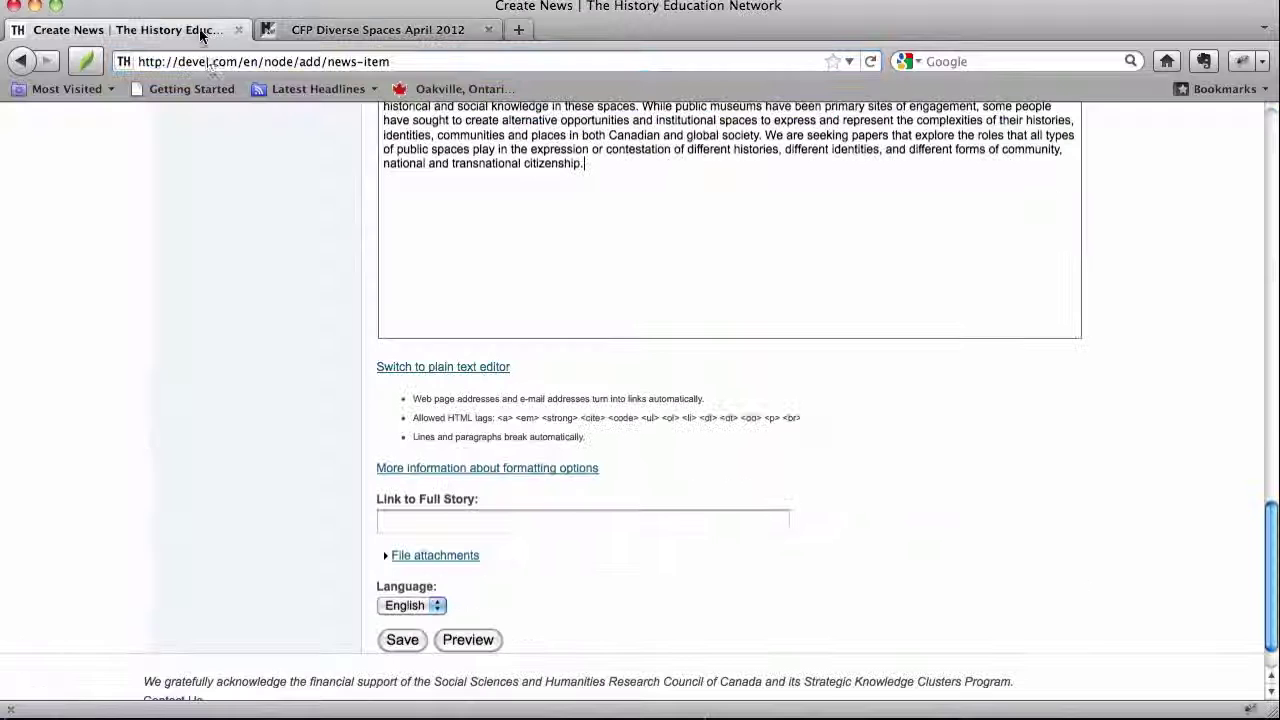
click(440, 528)
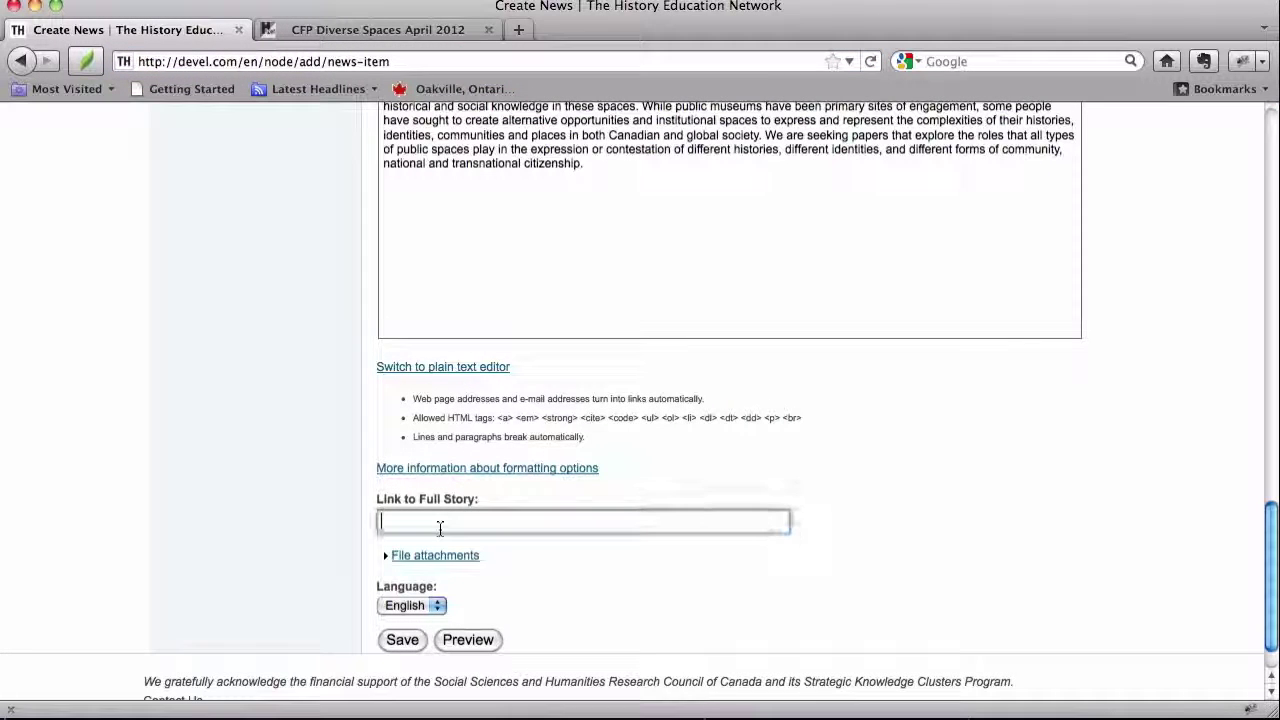
key(super+v)
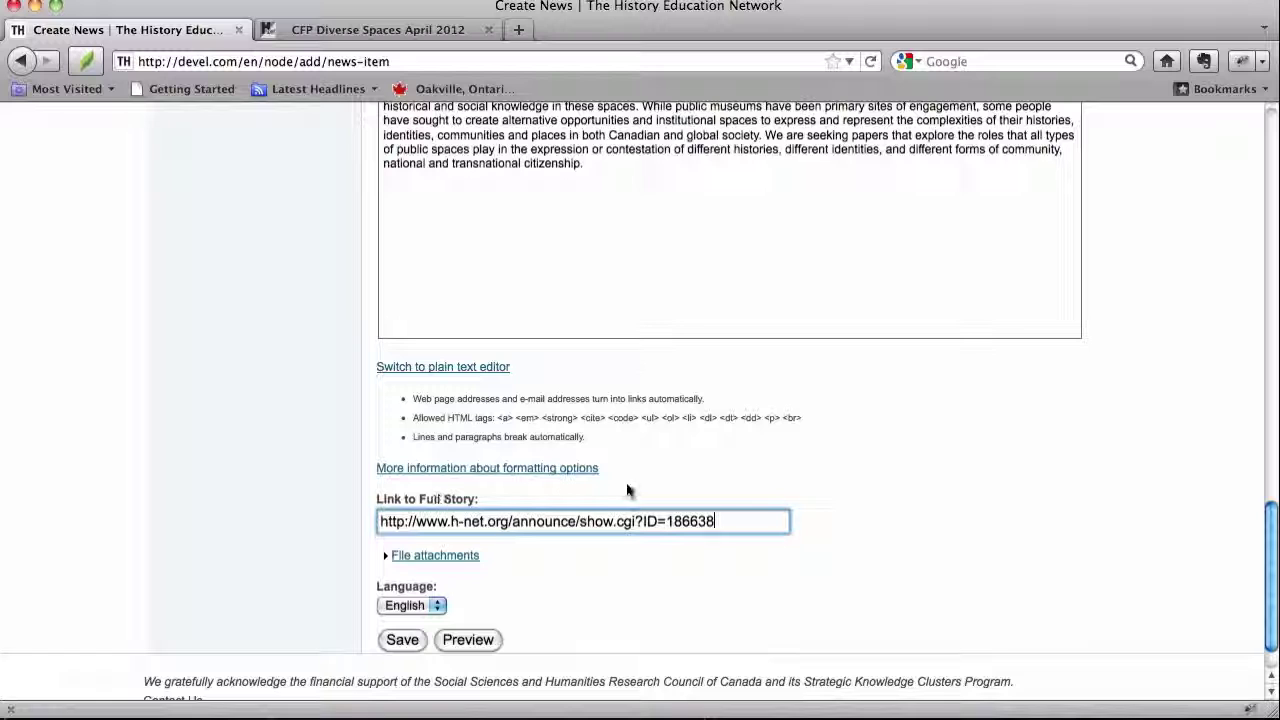
Step: Make the date line "April 20-21, 2012" at the start of the Description bold
scroll(720, 487, up, 5)
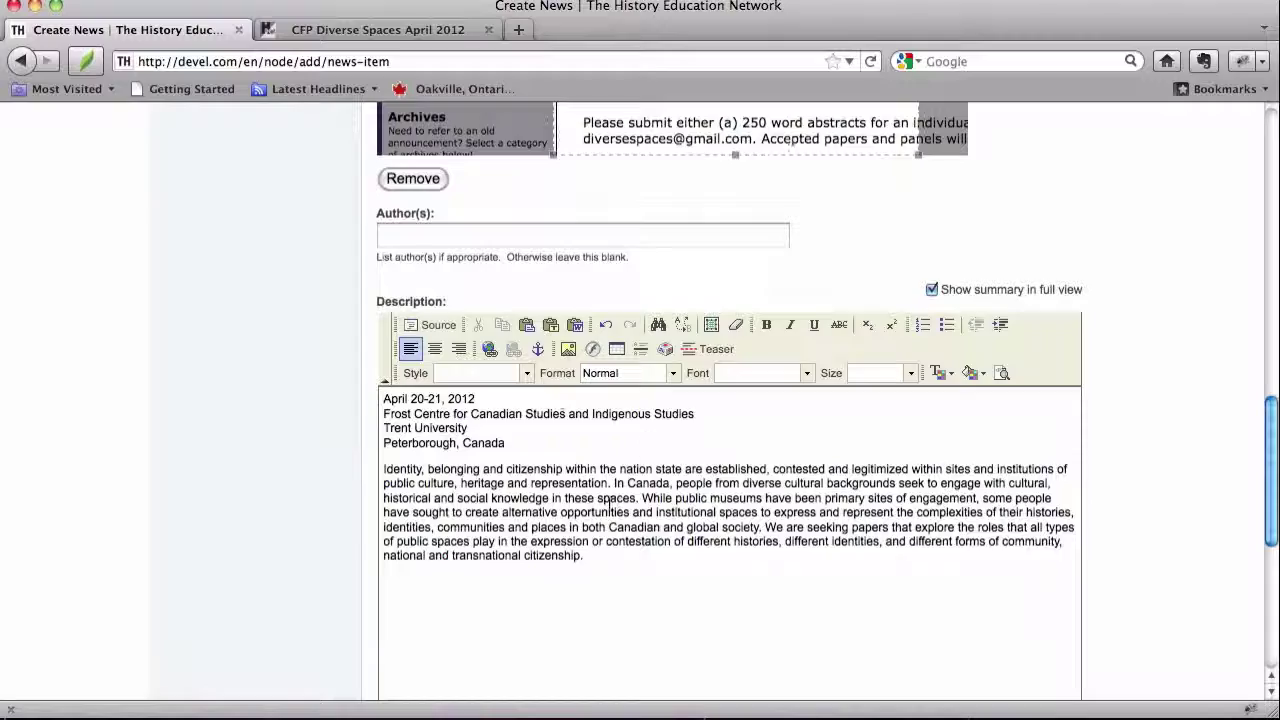
scroll(610, 503, up, 10)
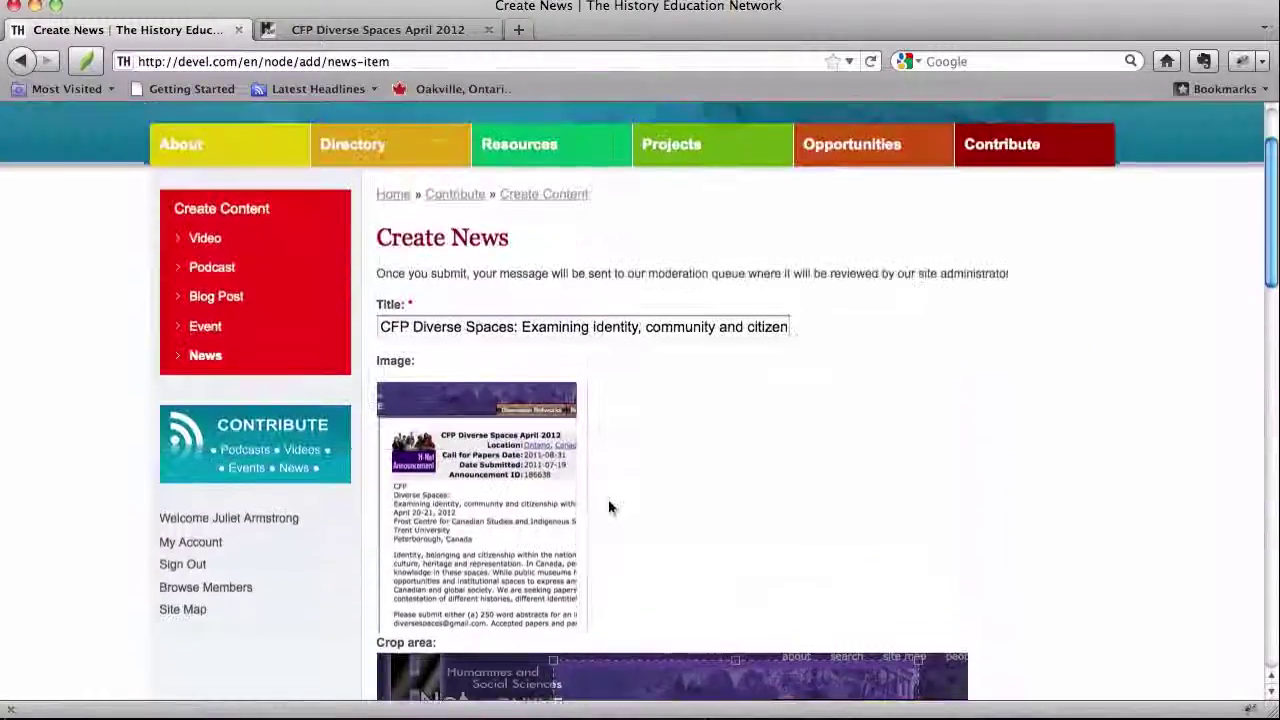
scroll(608, 507, down, 10)
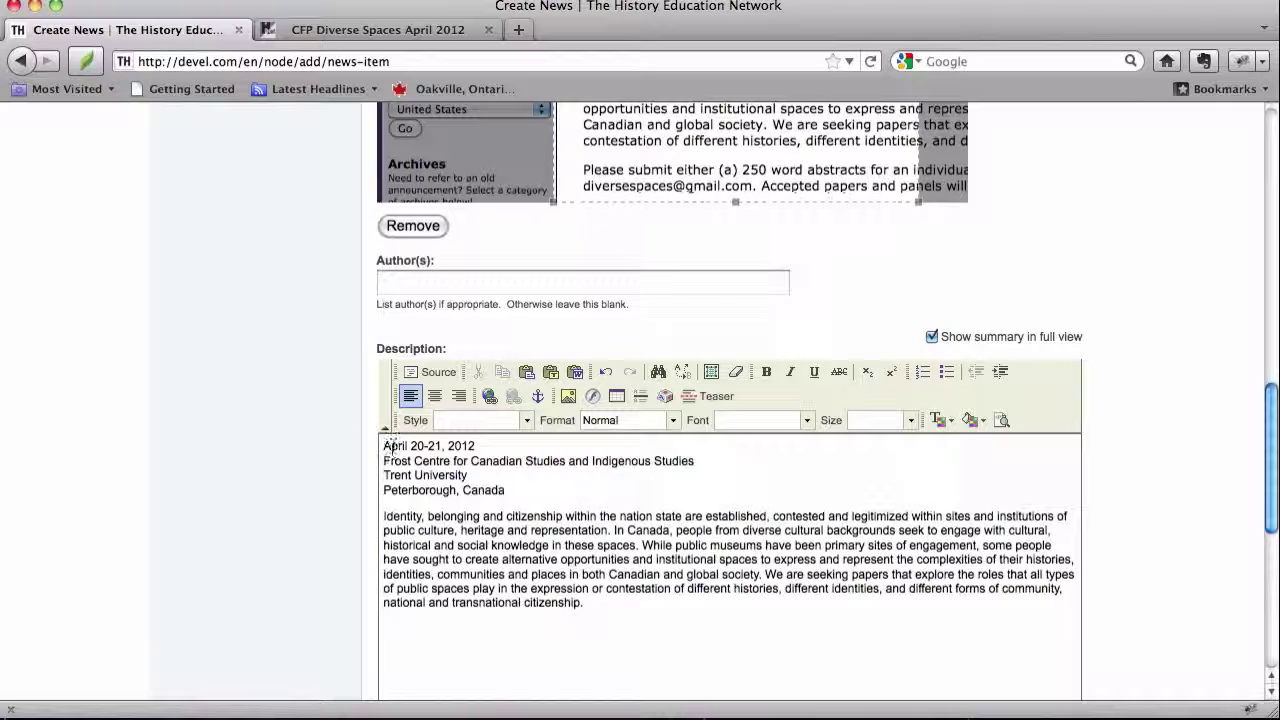
drag(385, 446, 476, 446)
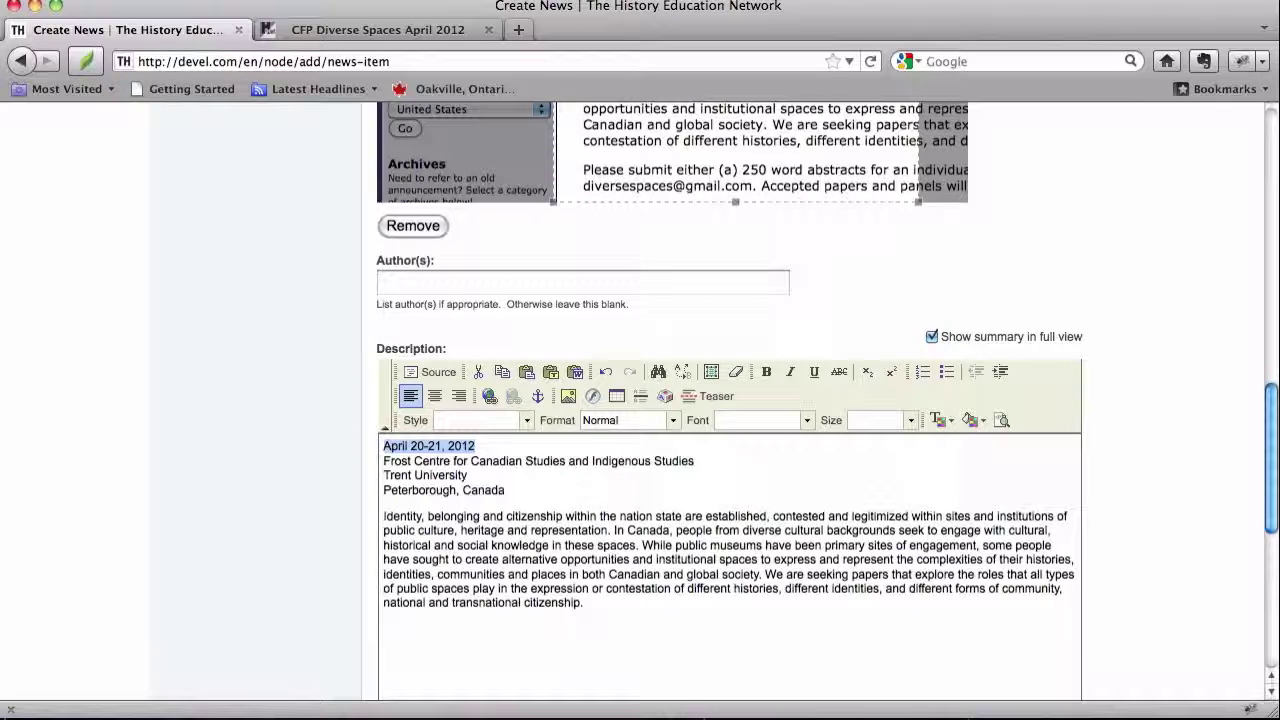
click(766, 372)
double_click(517, 531)
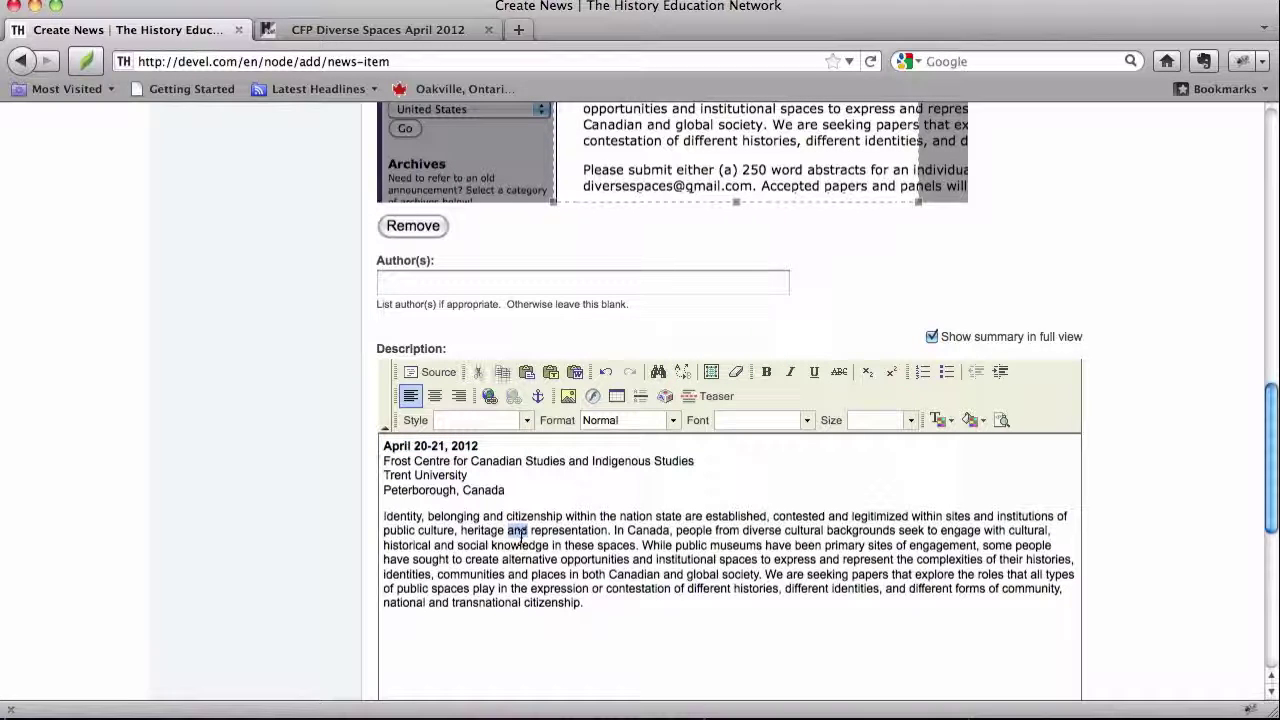
click(618, 477)
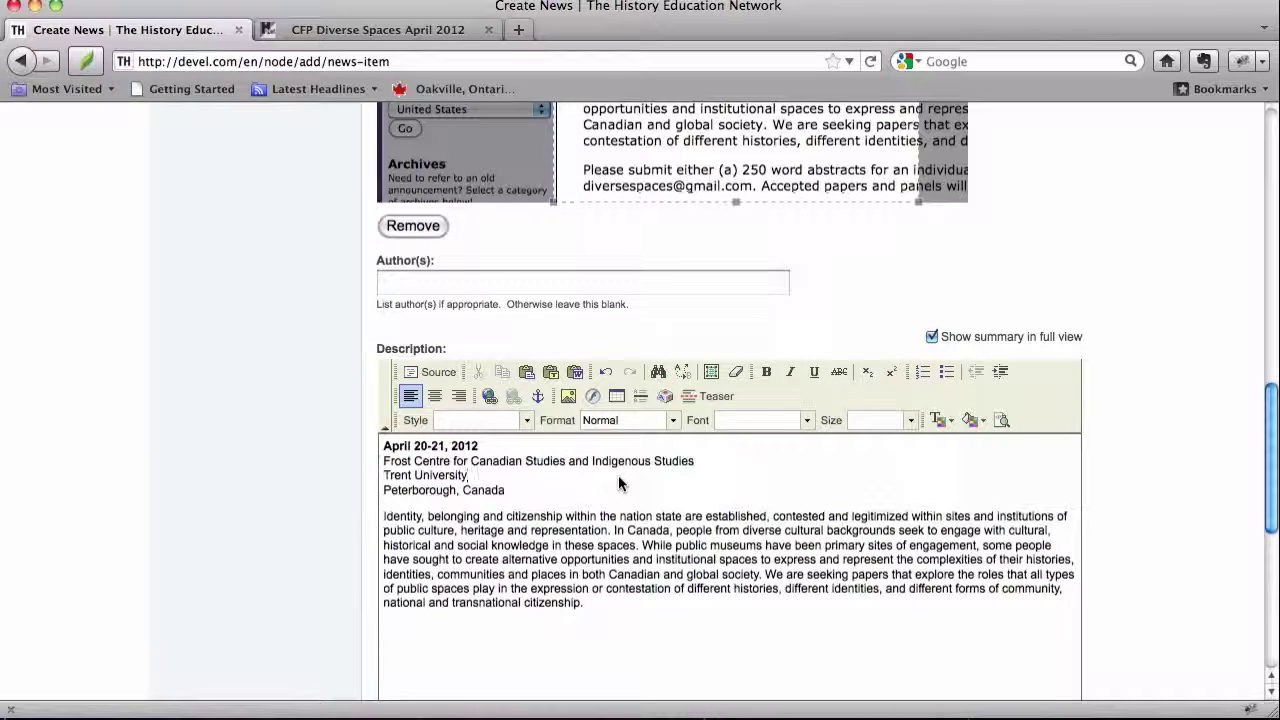
scroll(618, 475, down, 10)
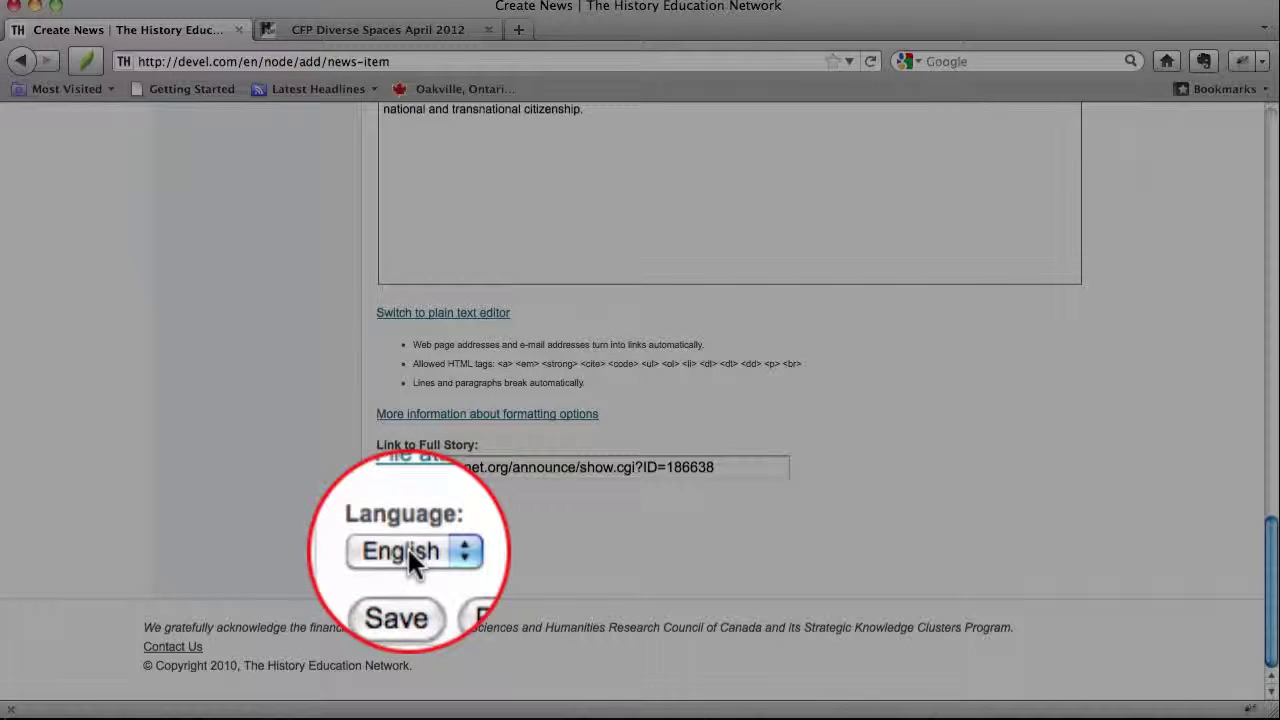
Step: Keep the news item's language as English, check the completed form, and save the item
click(407, 546)
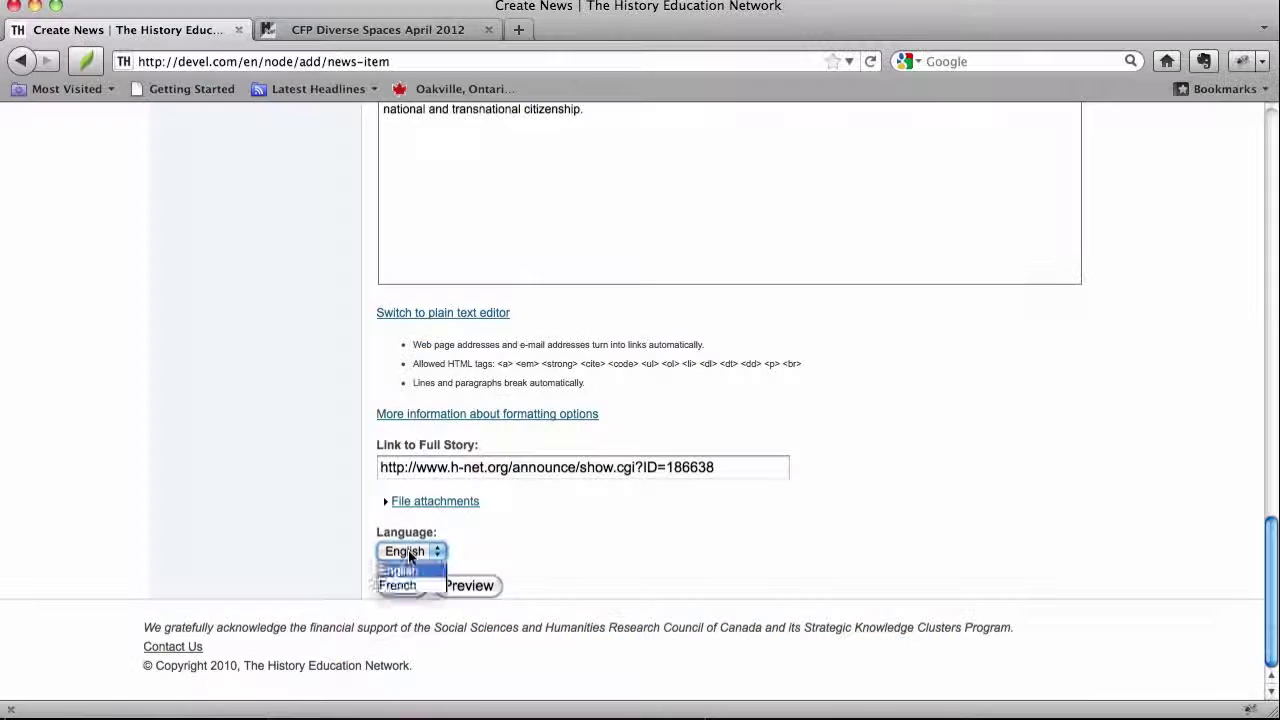
click(408, 550)
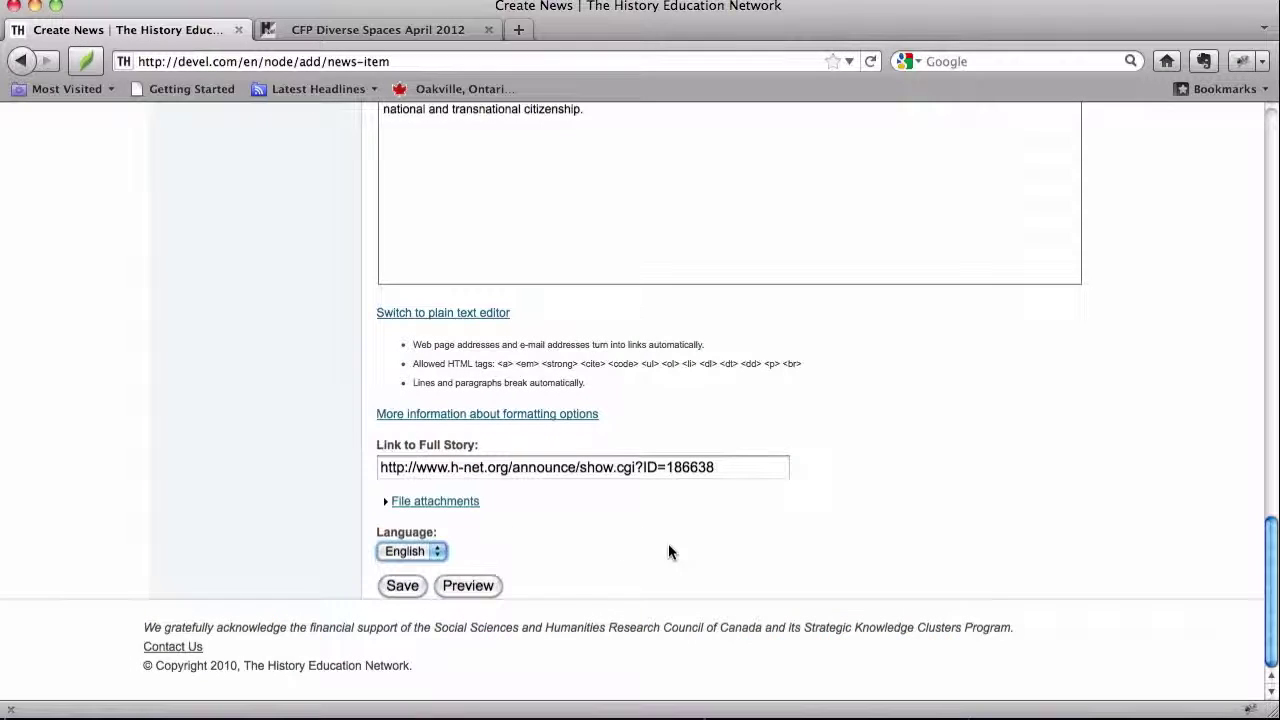
scroll(668, 544, up, 15)
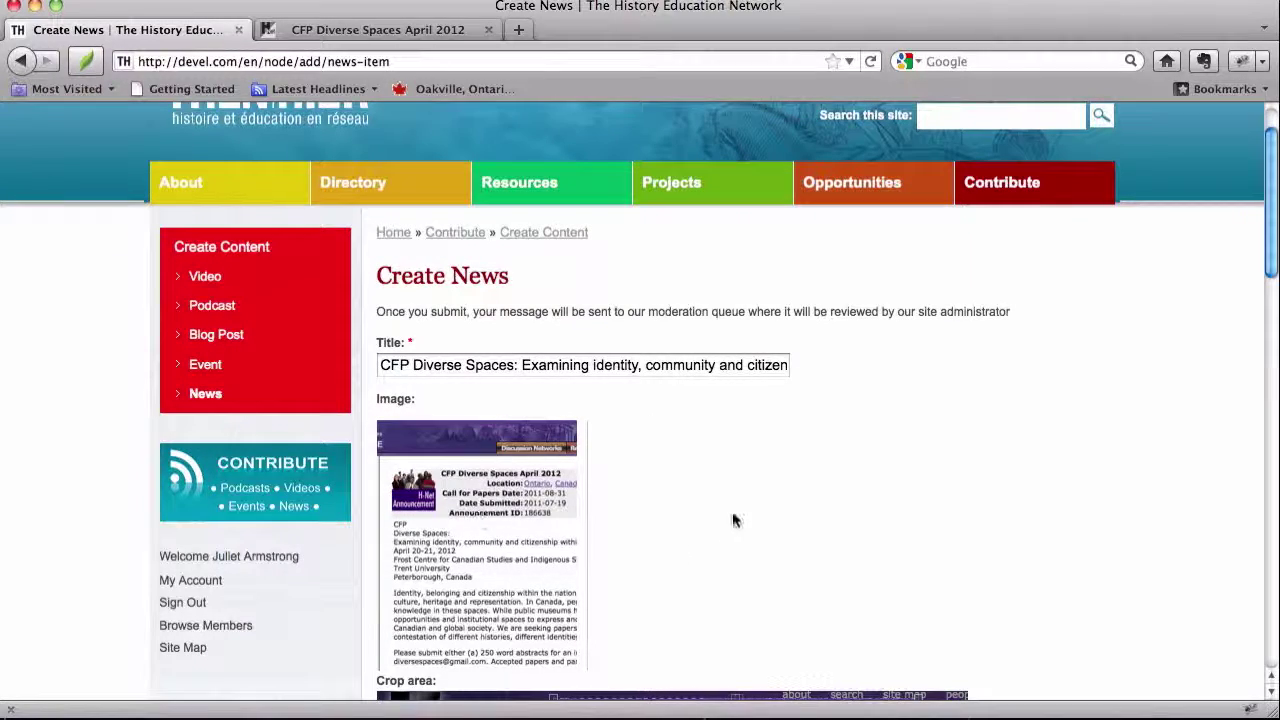
scroll(728, 486, down, 10)
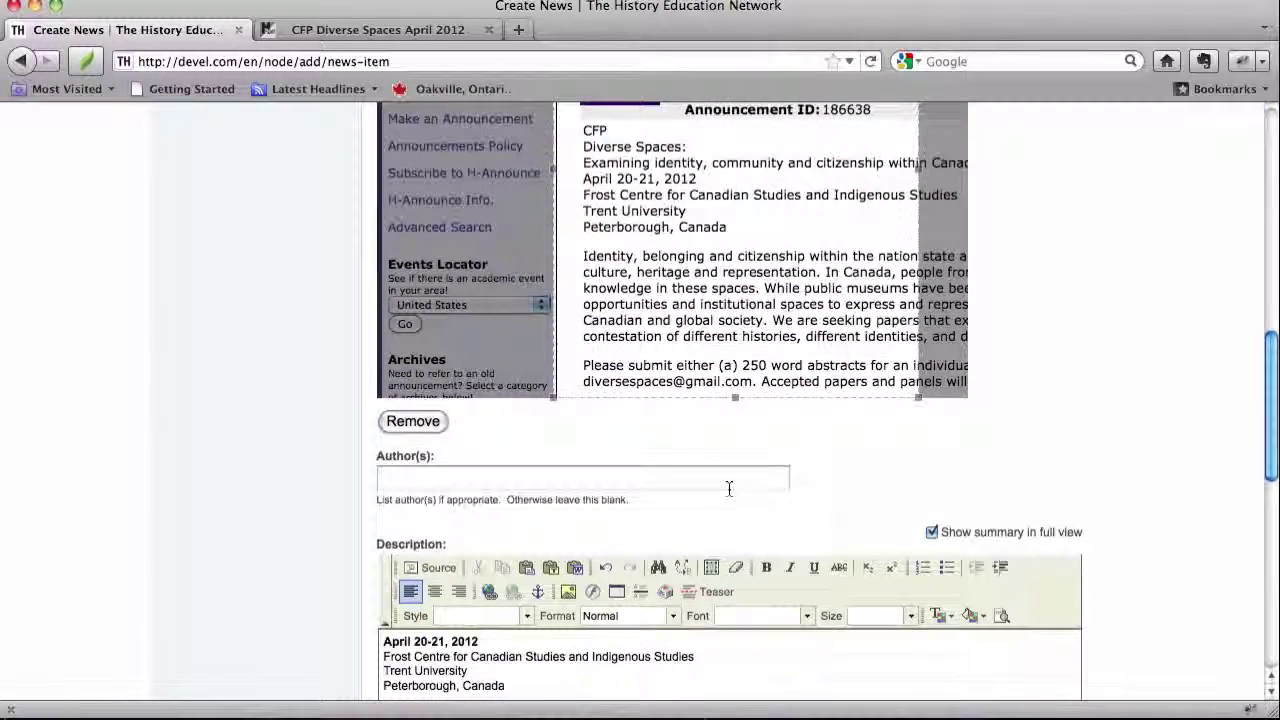
scroll(729, 488, down, 3)
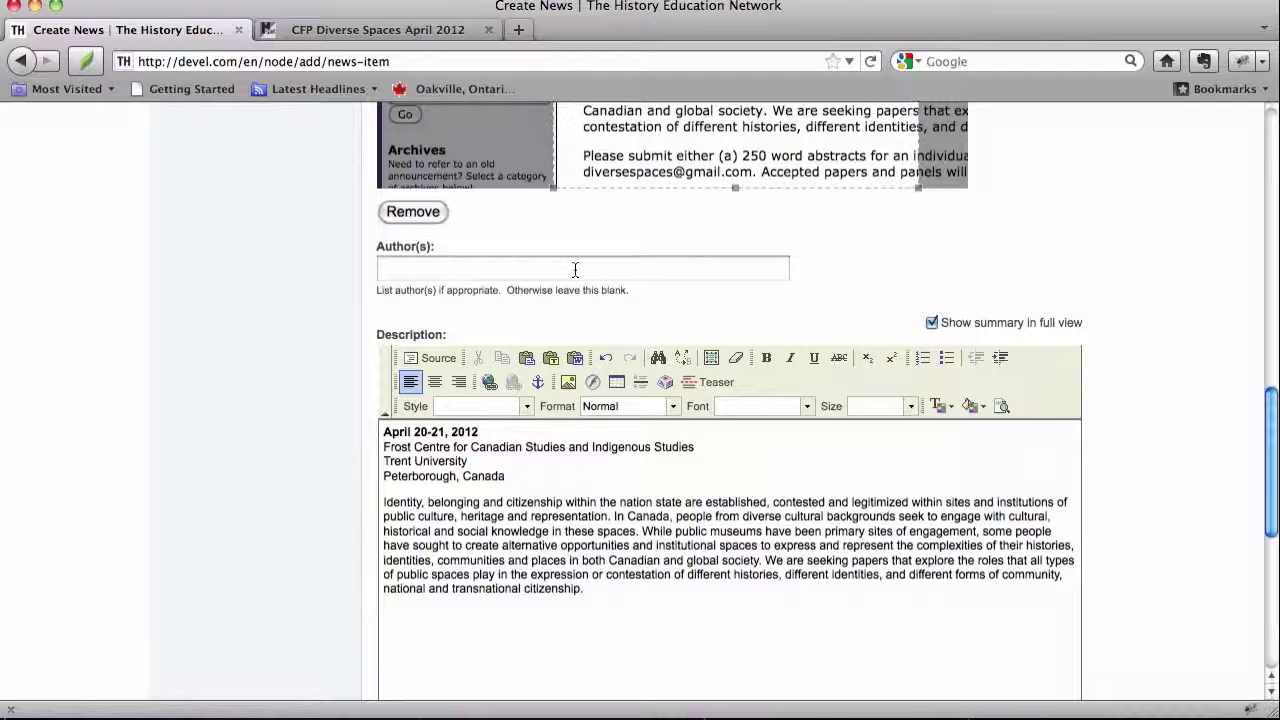
scroll(575, 269, down, 4)
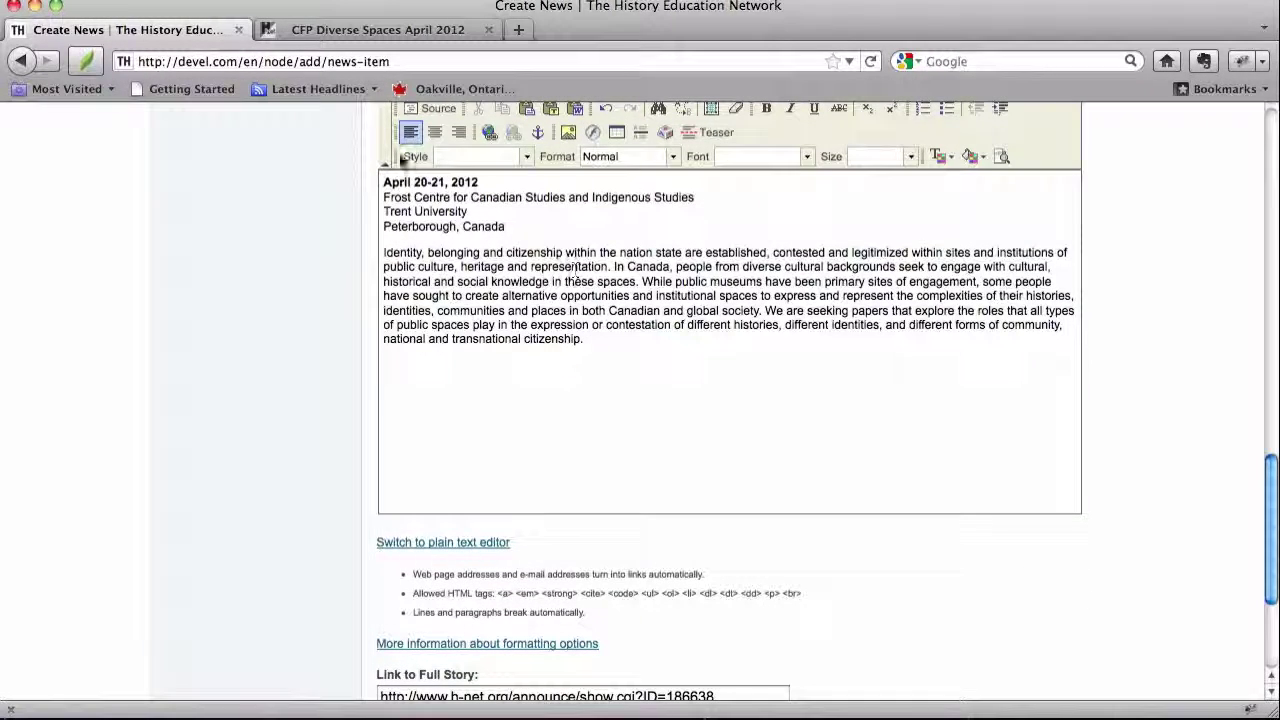
scroll(531, 374, down, 2)
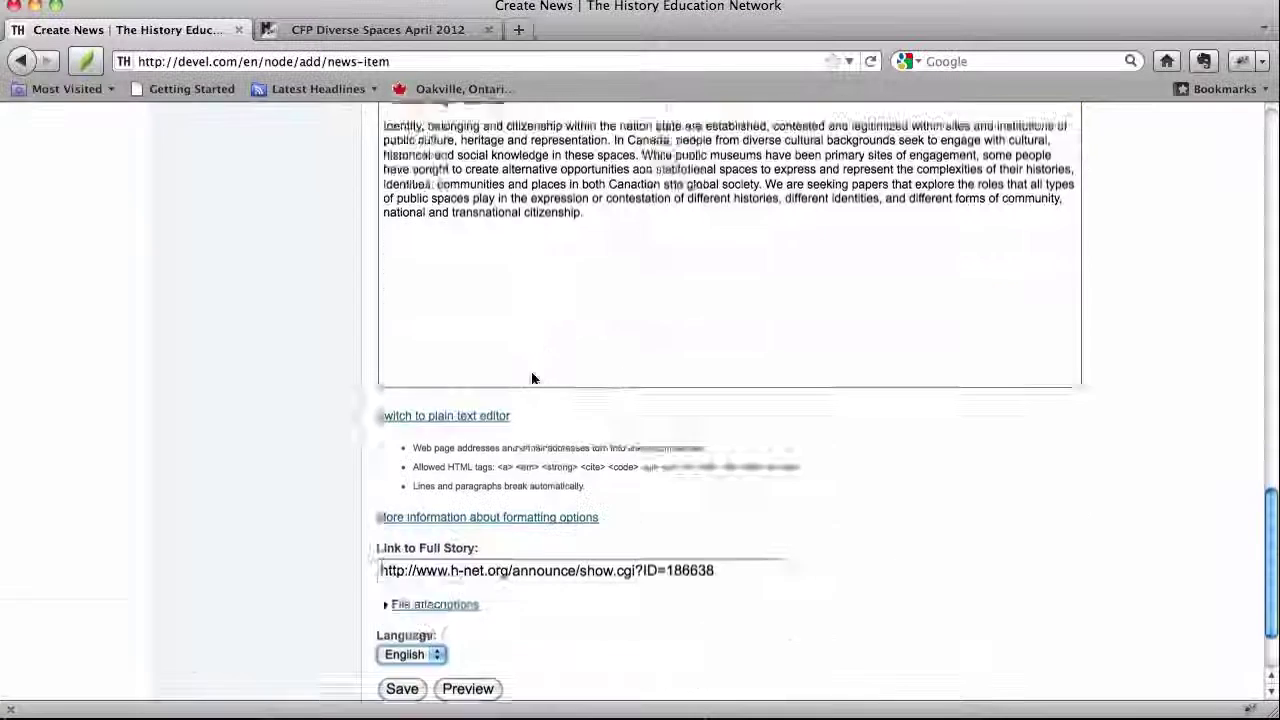
scroll(531, 378, down, 2)
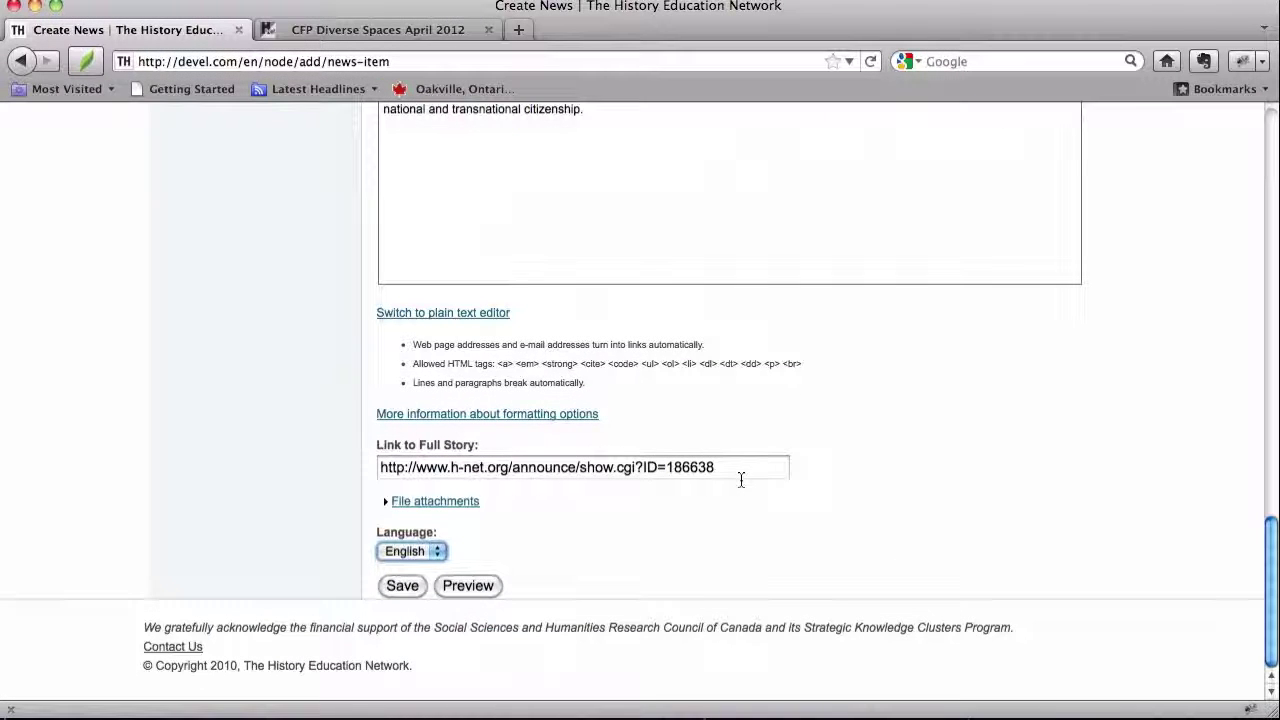
click(401, 587)
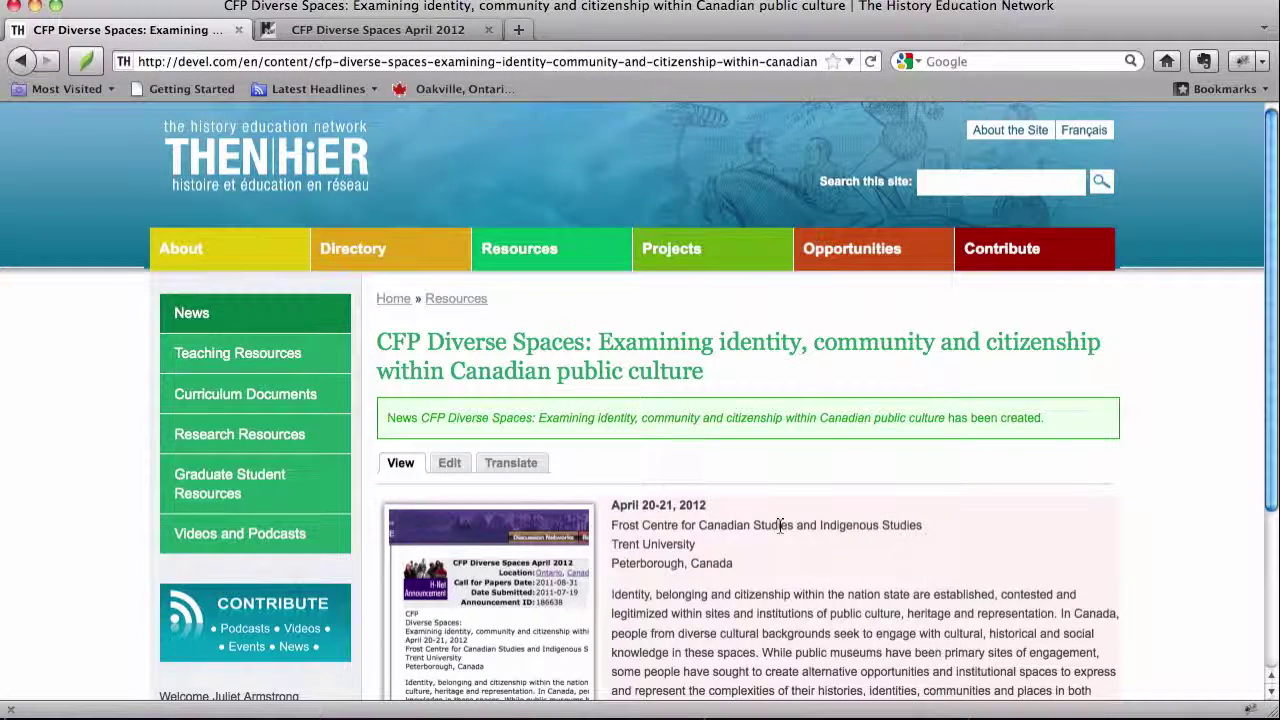
Step: Review the saved news item down to its full-story link and compare it with the original H-Net announcement
scroll(780, 525, down, 4)
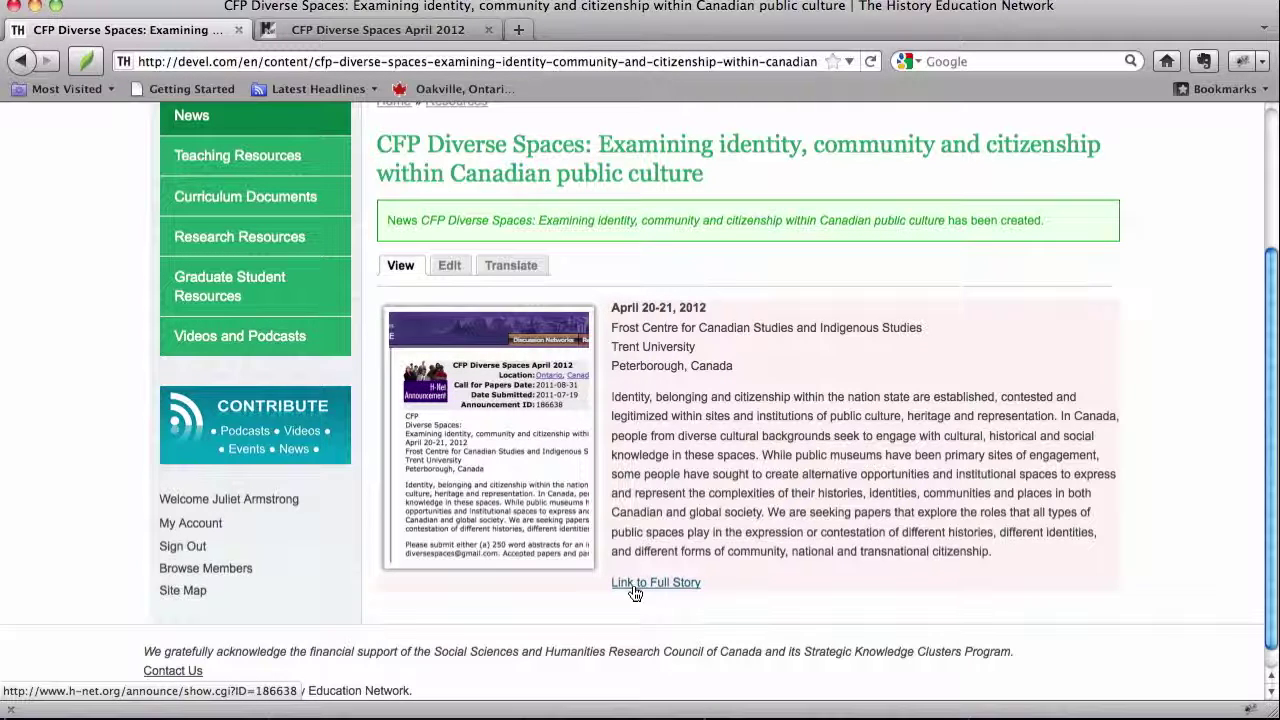
click(440, 30)
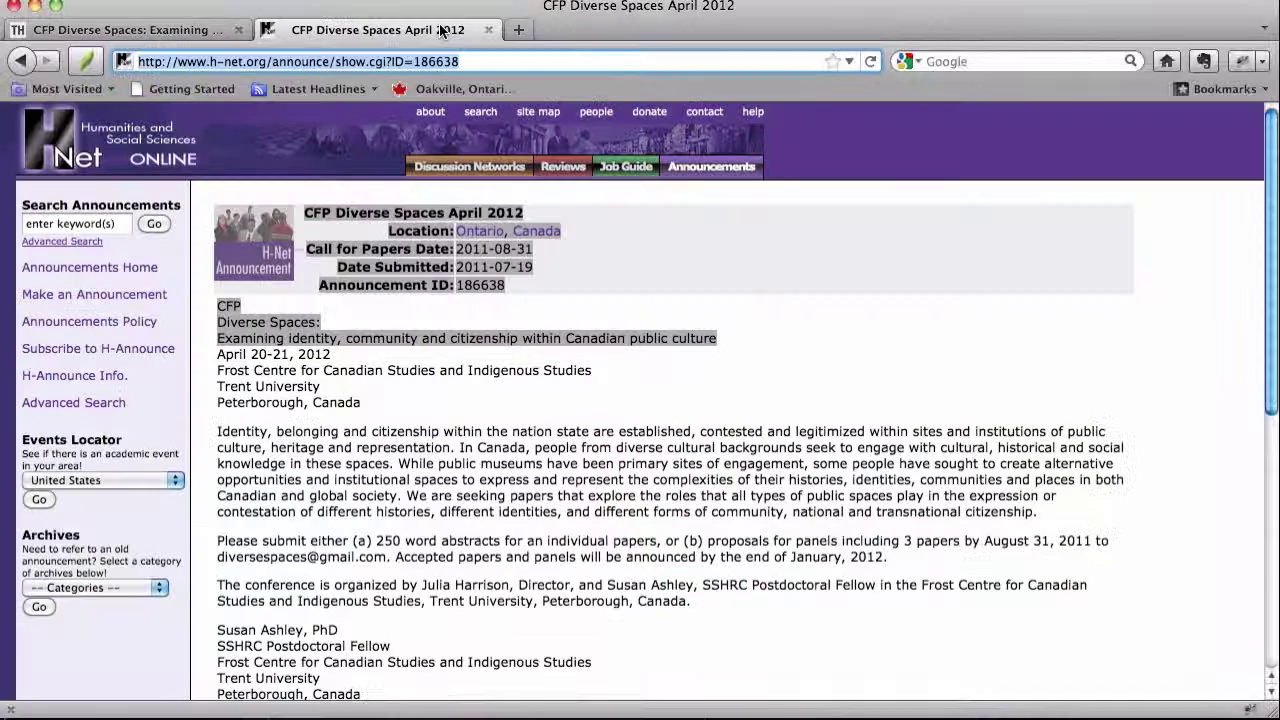
click(180, 31)
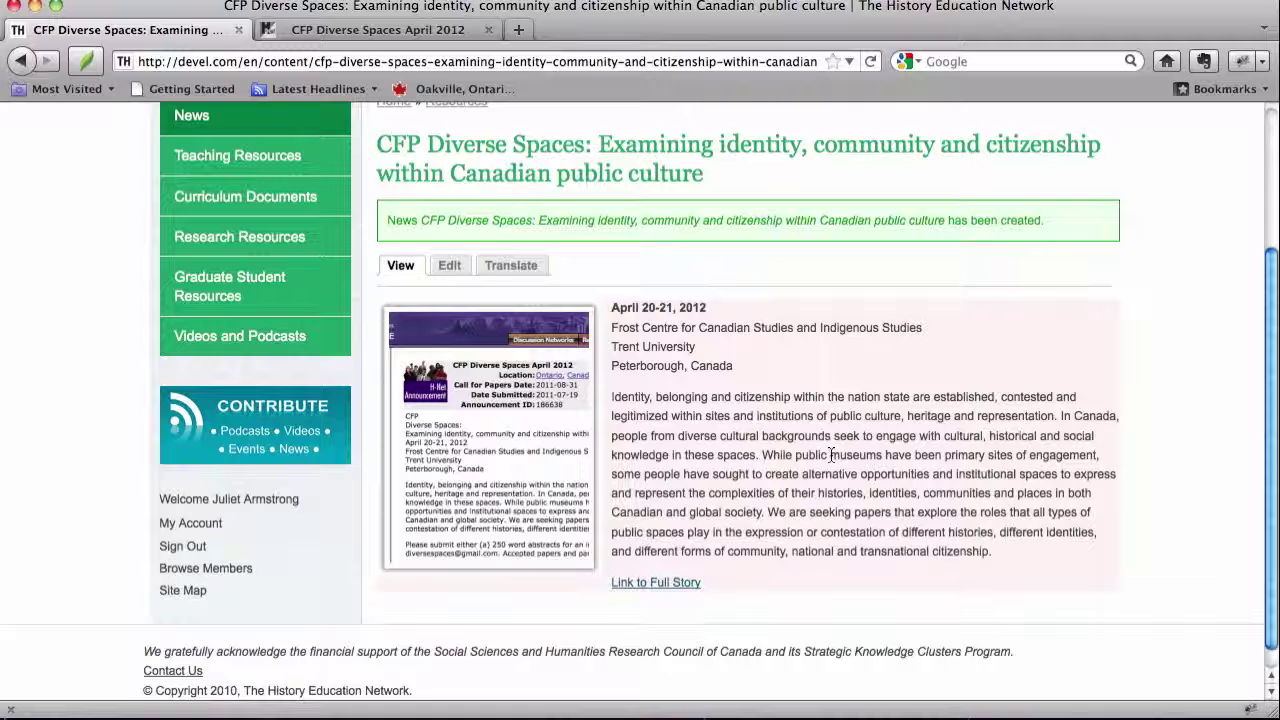
Step: Open the THEN/HiER home page in a new tab alongside the saved news item
scroll(250, 290, up, 4)
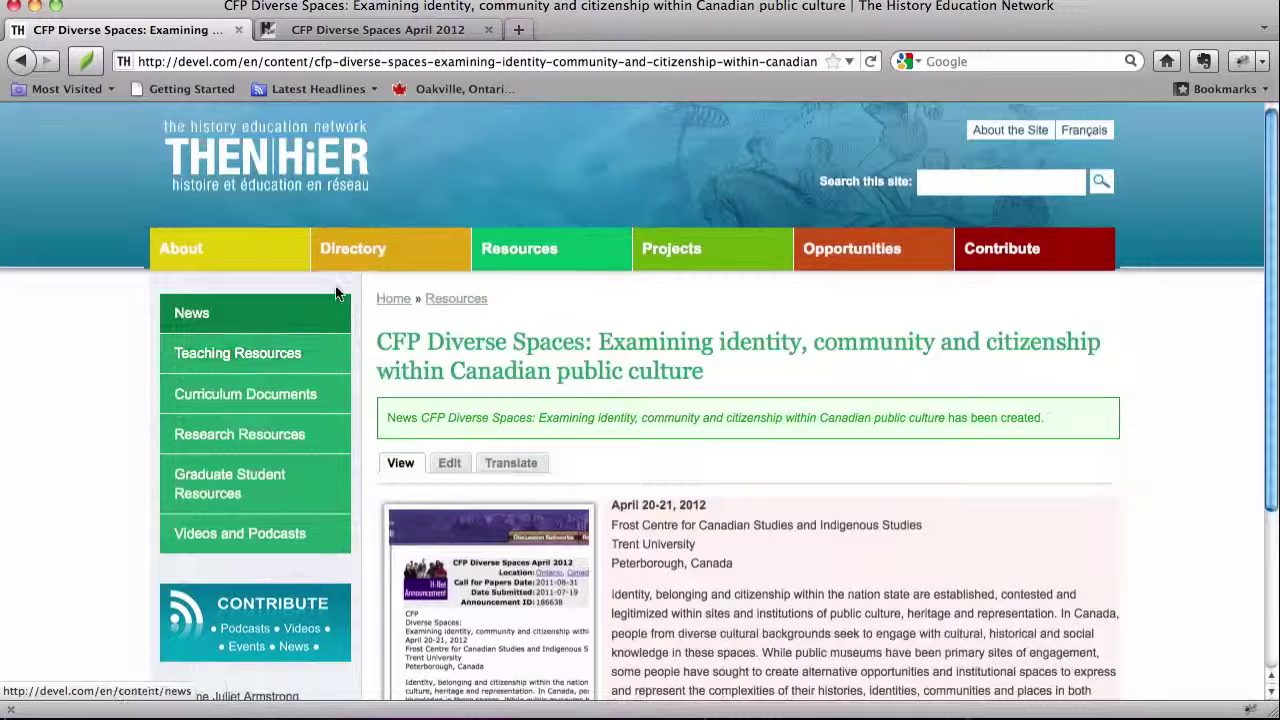
right_click(240, 161)
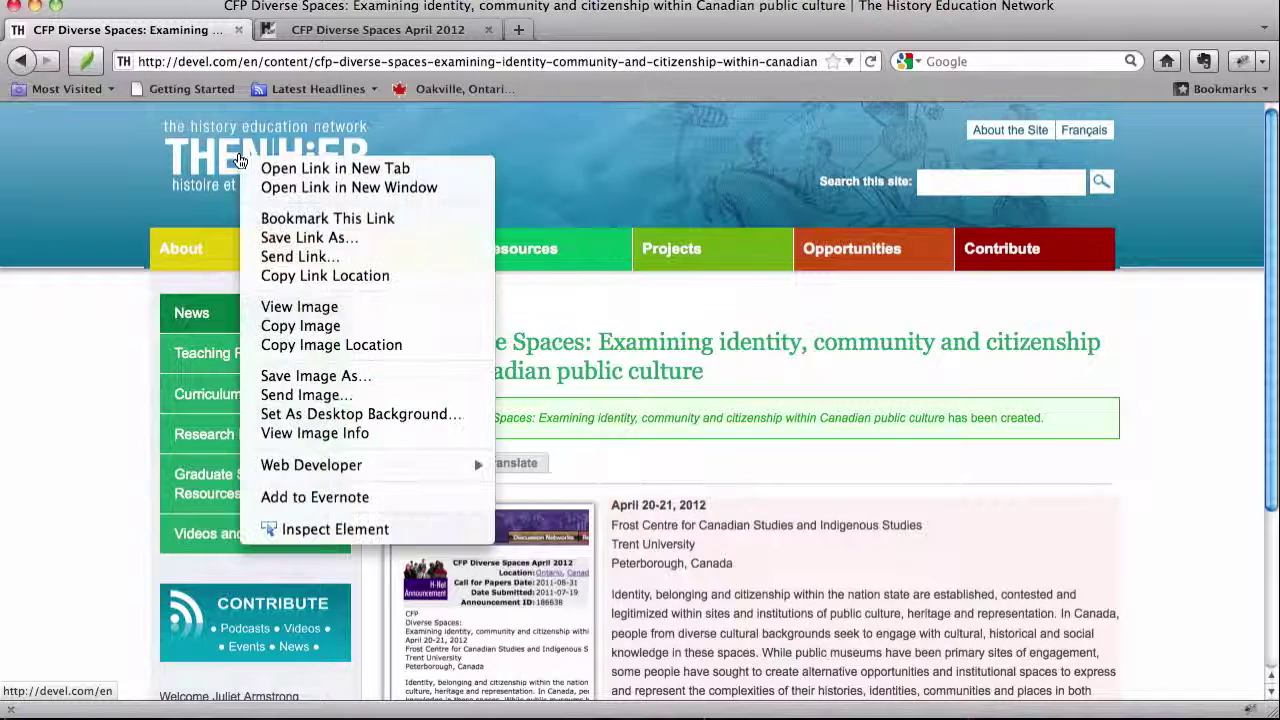
click(298, 173)
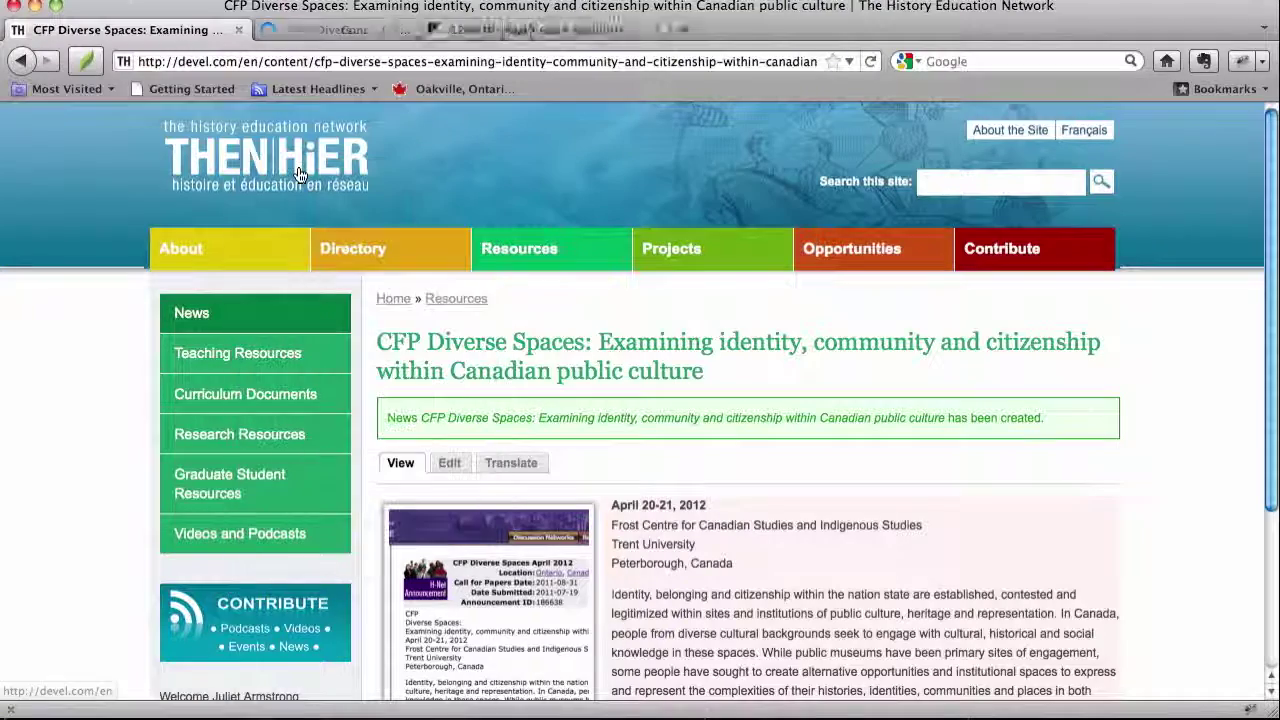
click(340, 33)
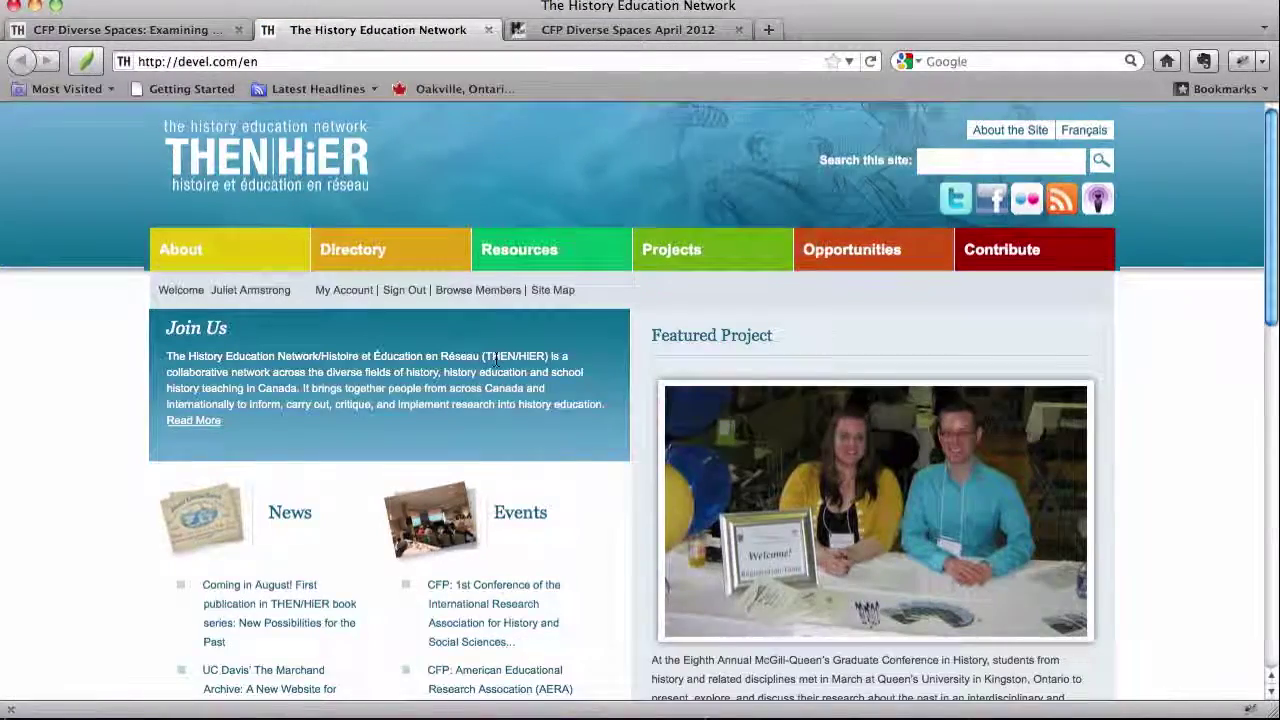
Step: Open the home page's "Coming in August! First publication in THEN/HiER book series" news story and examine its layout
scroll(494, 360, down, 3)
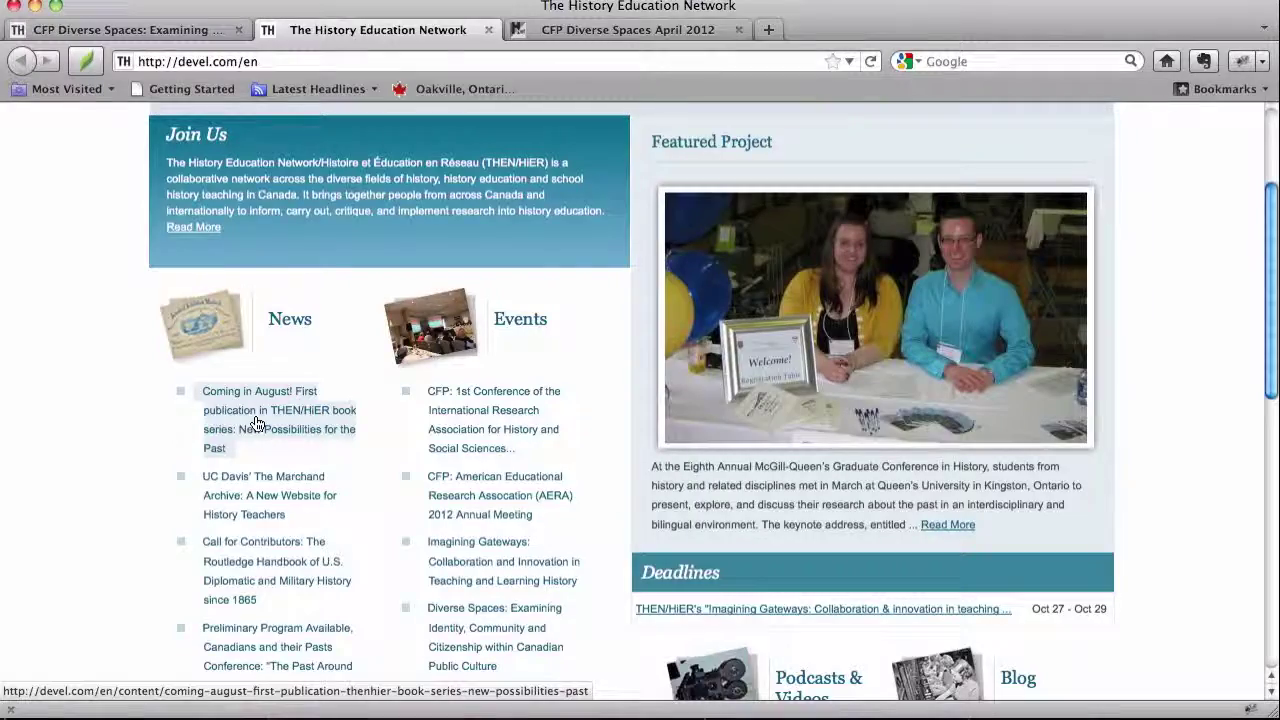
click(256, 423)
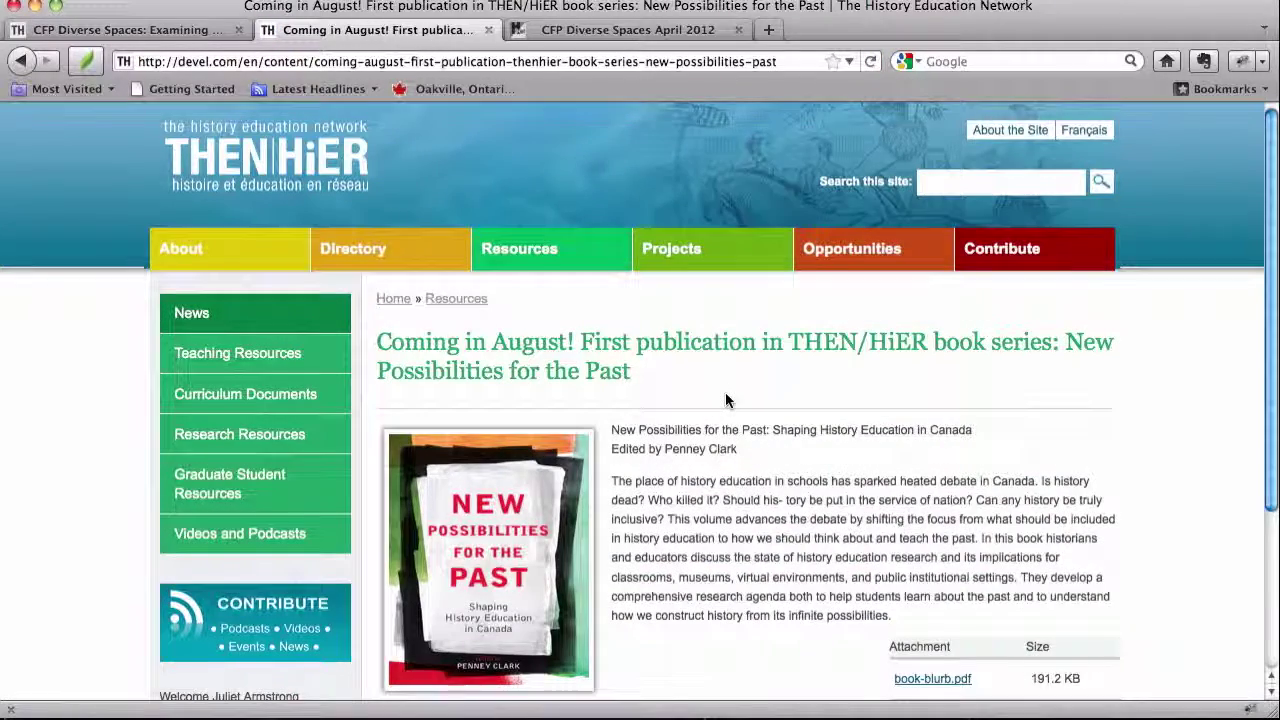
scroll(726, 400, down, 3)
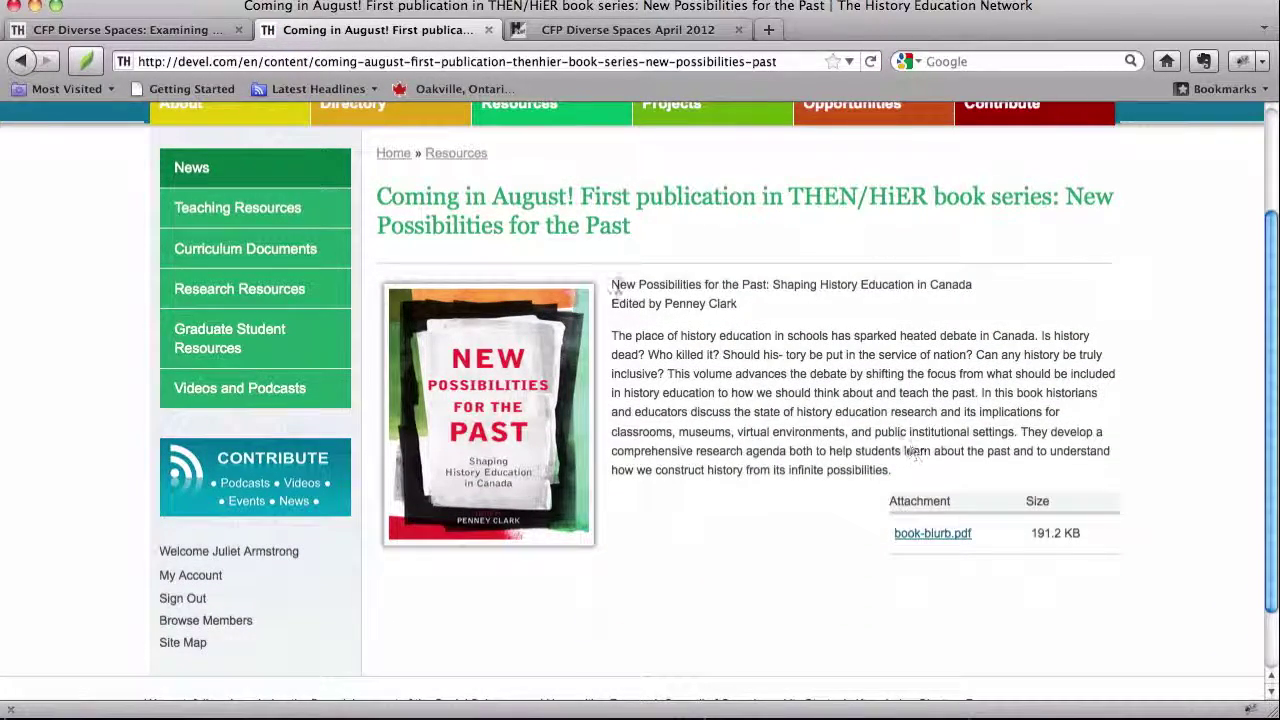
scroll(617, 281, up, 3)
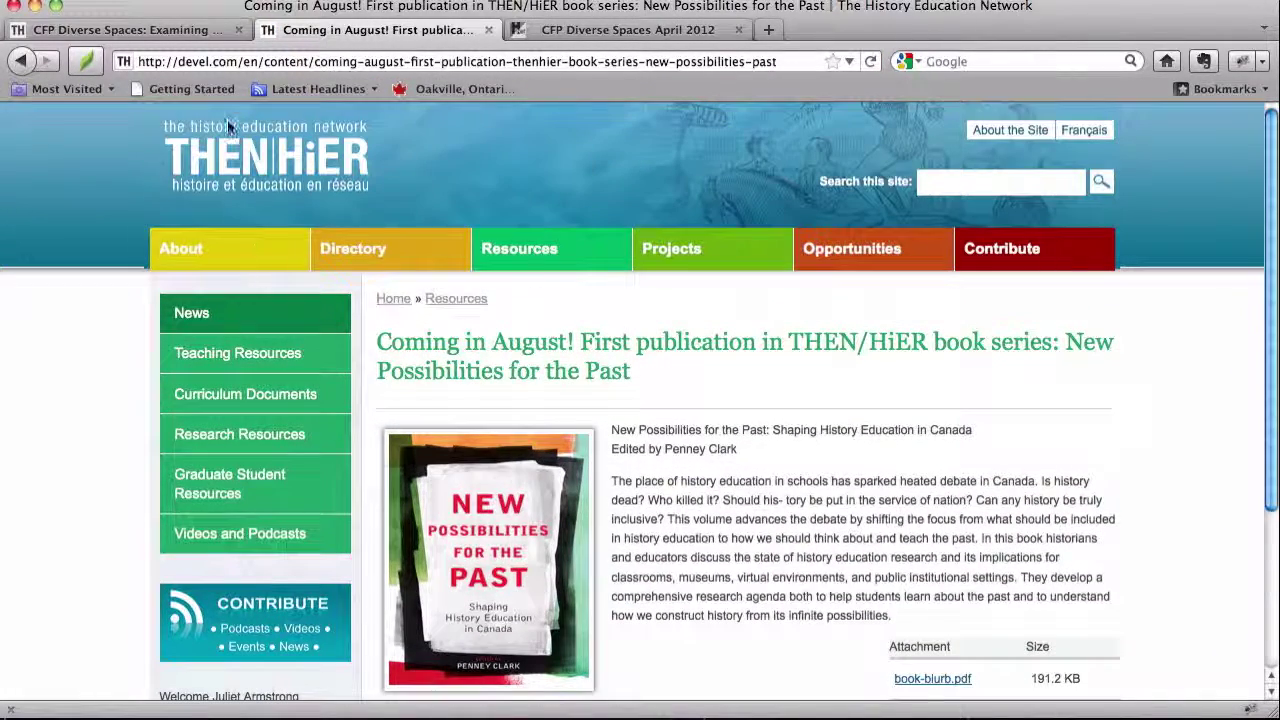
Step: Return to the site's home page and look over its News and Events lists
click(248, 178)
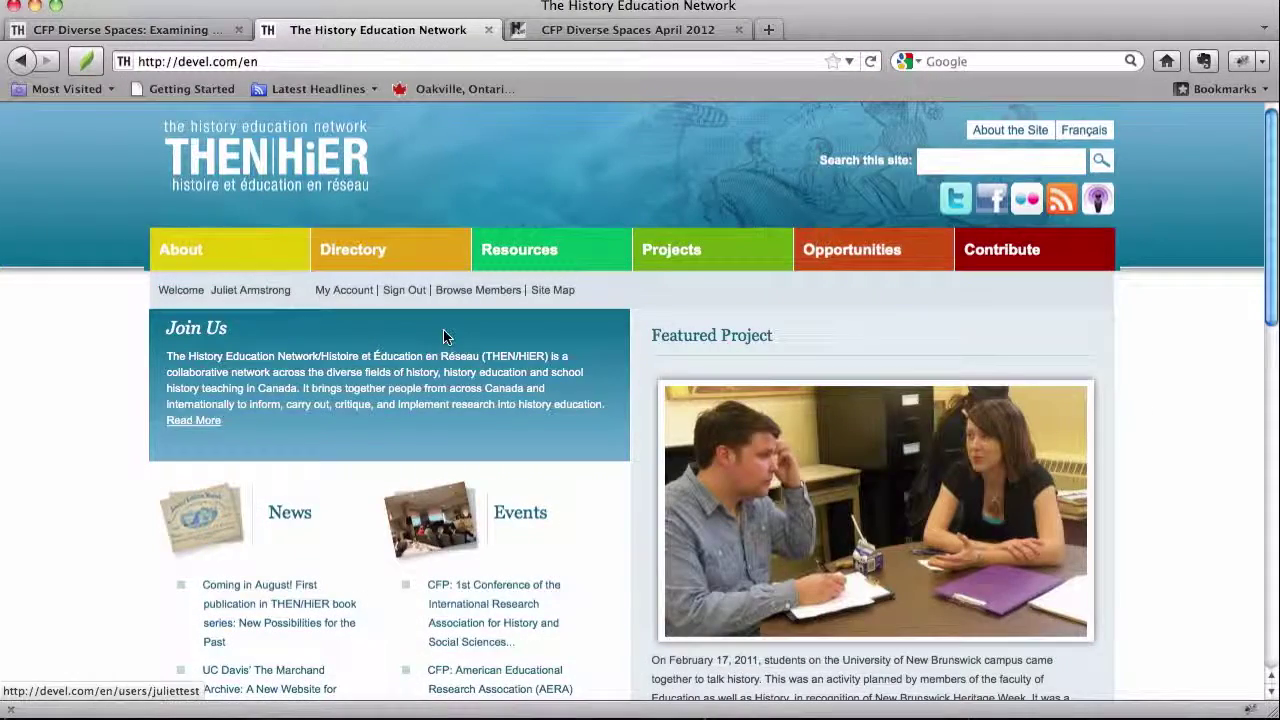
scroll(444, 336, down, 5)
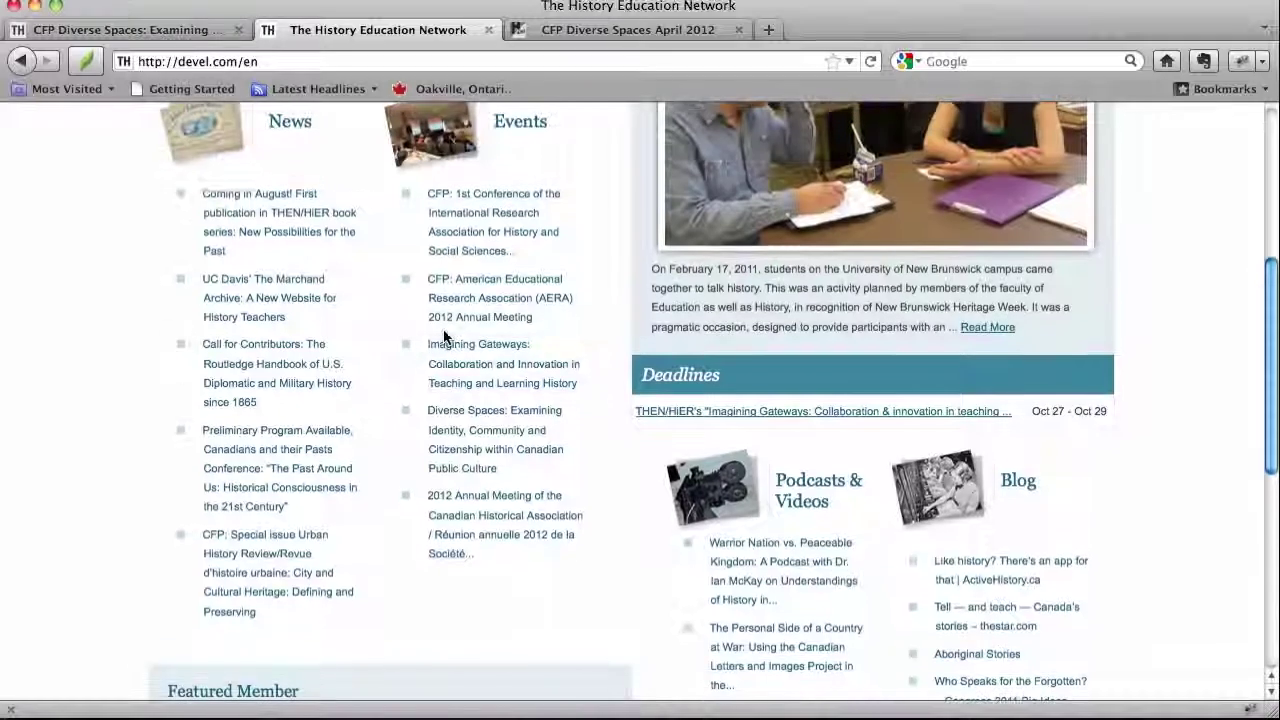
scroll(444, 336, up, 1)
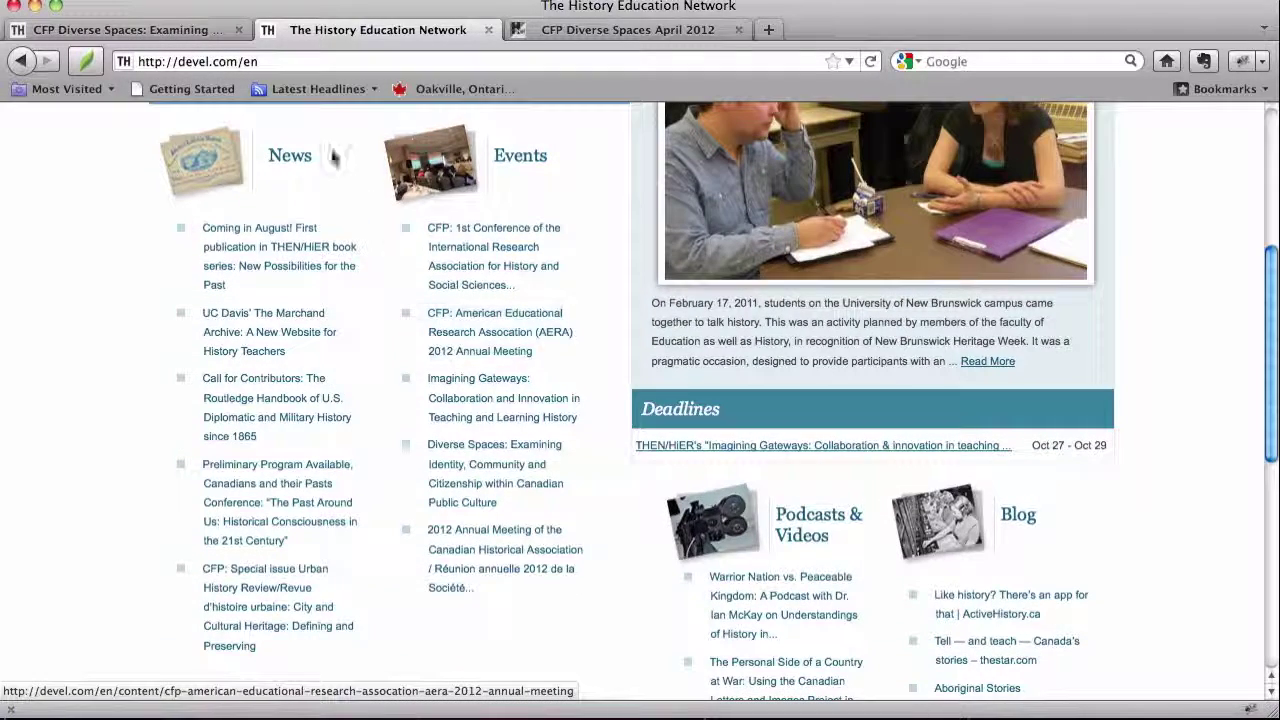
Step: Open the saved Diverse Spaces news item for editing, review its fields, and return to its normal view
click(191, 35)
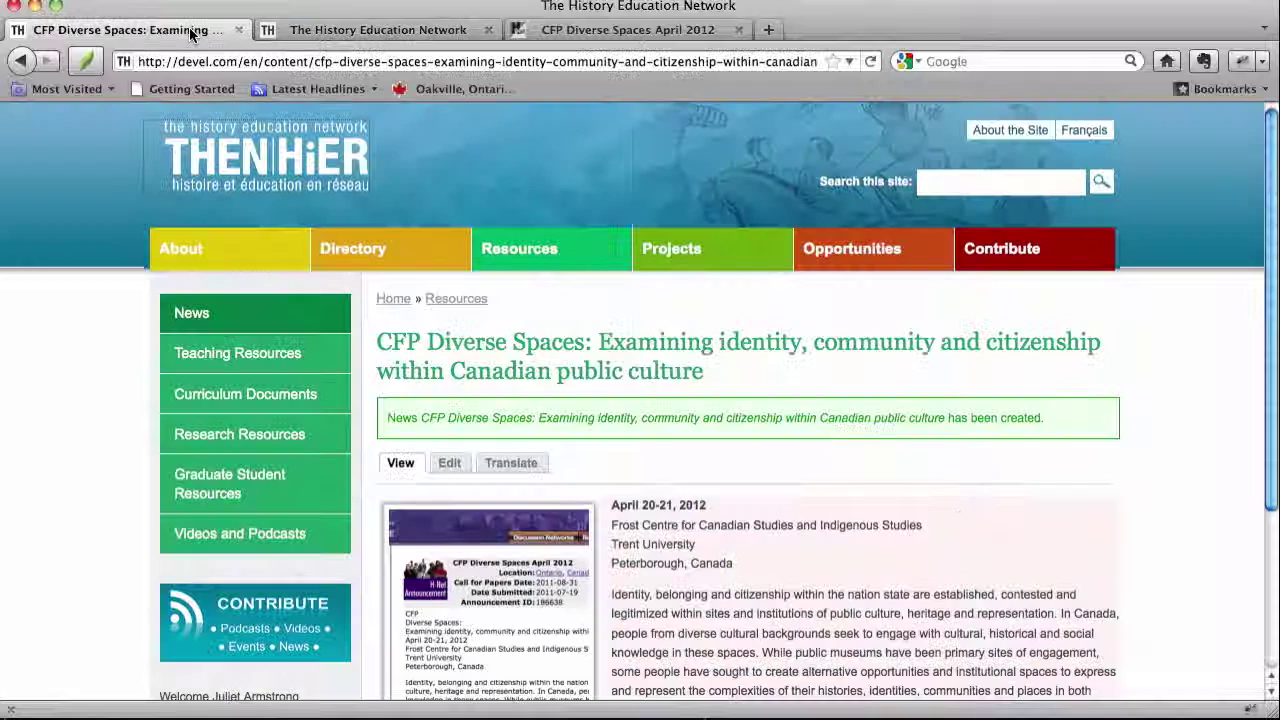
scroll(757, 432, down, 5)
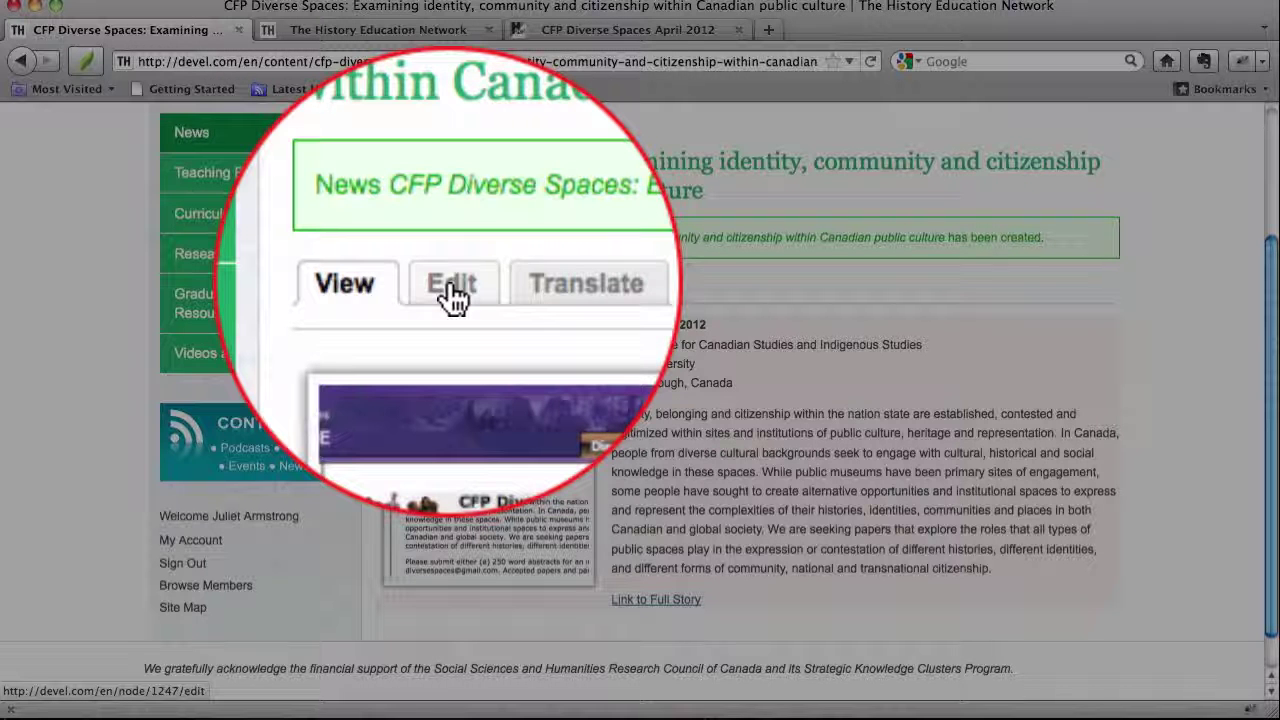
click(449, 285)
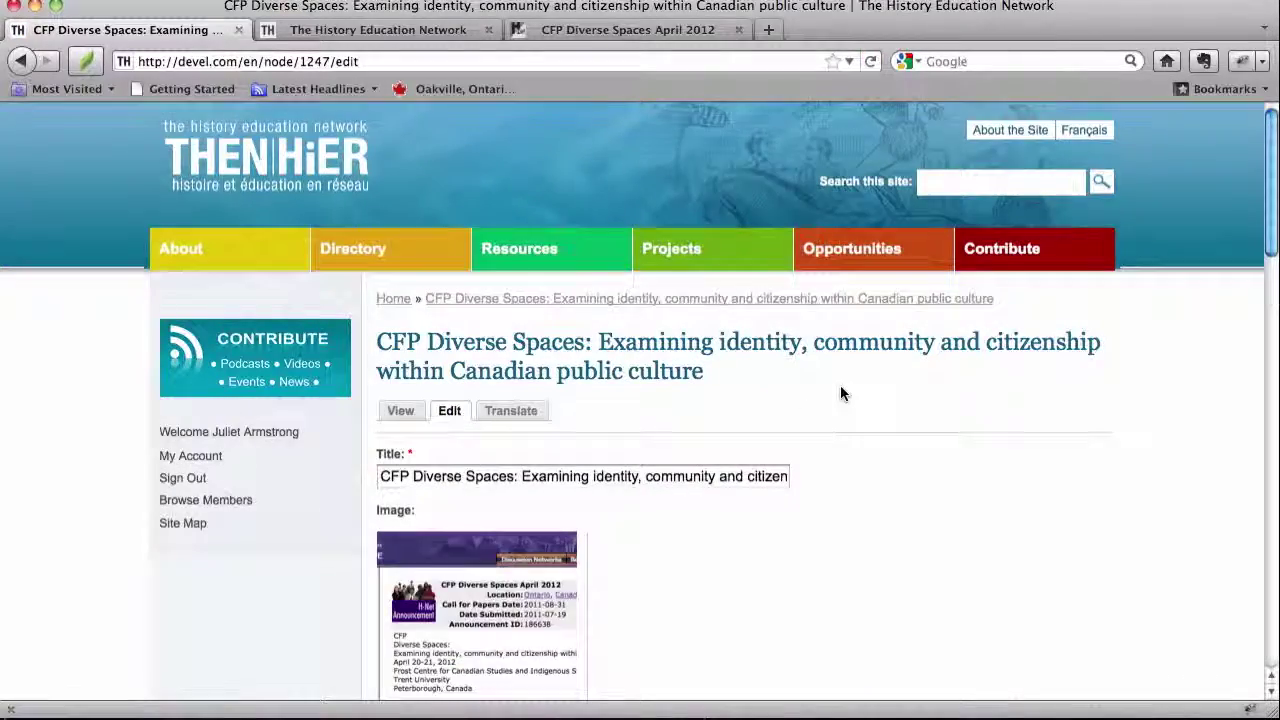
scroll(838, 390, down, 10)
scroll(840, 387, down, 10)
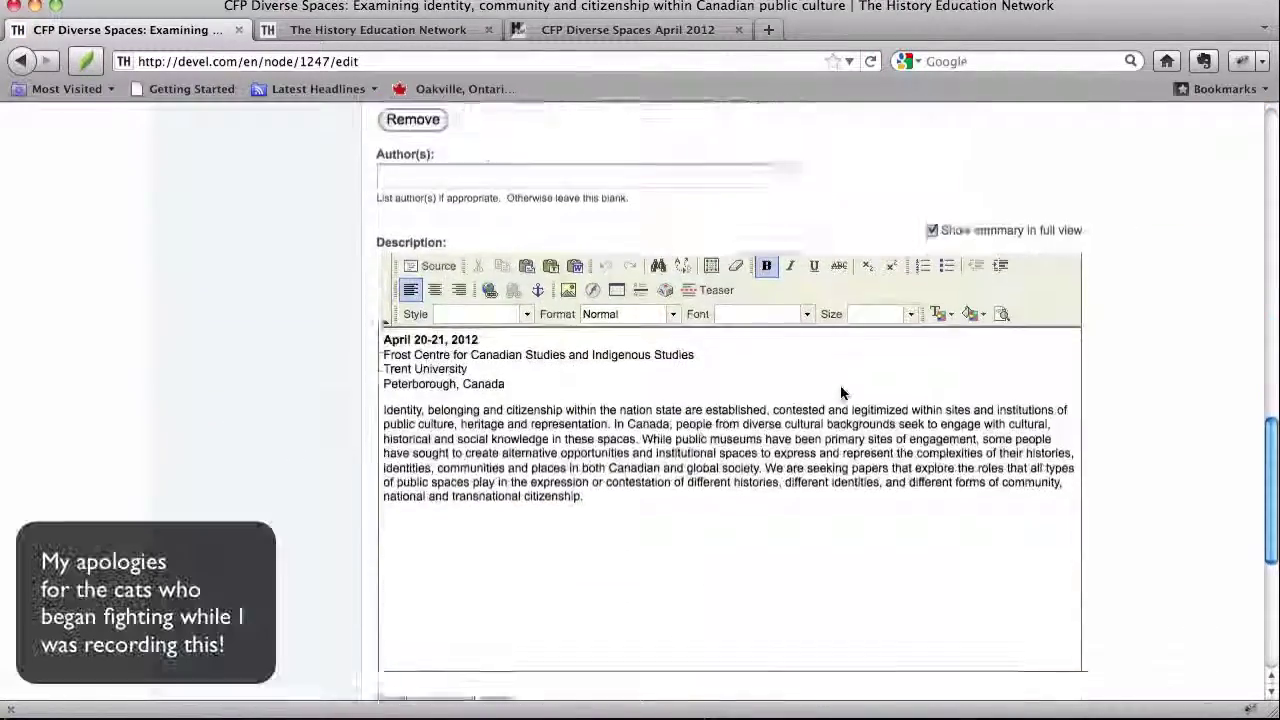
scroll(841, 392, up, 4)
scroll(840, 385, up, 3)
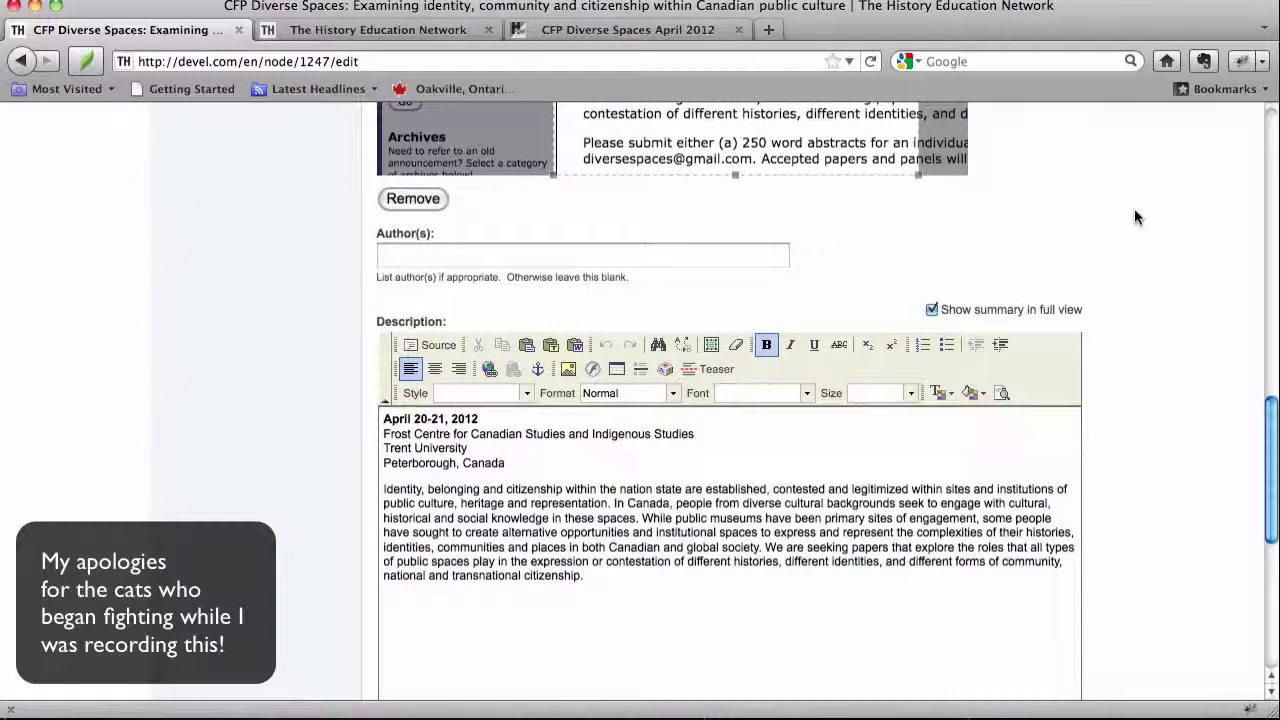
scroll(1134, 210, up, 10)
scroll(1135, 215, up, 5)
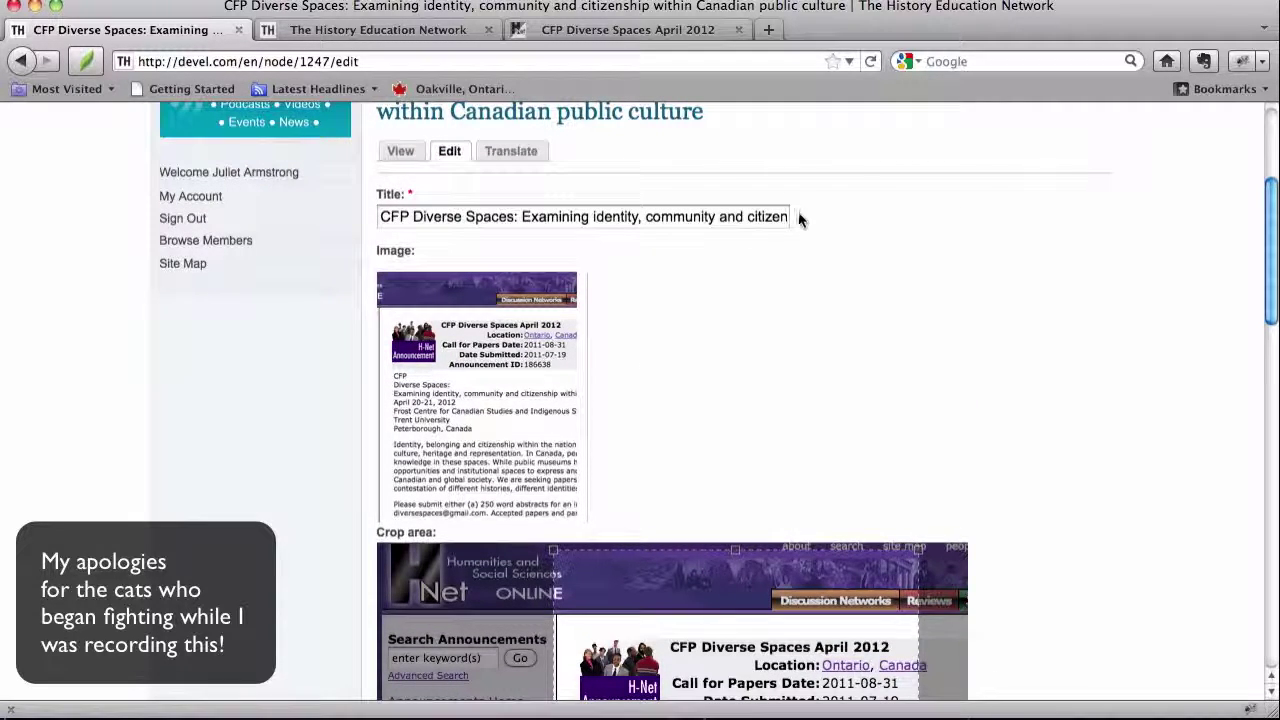
click(404, 151)
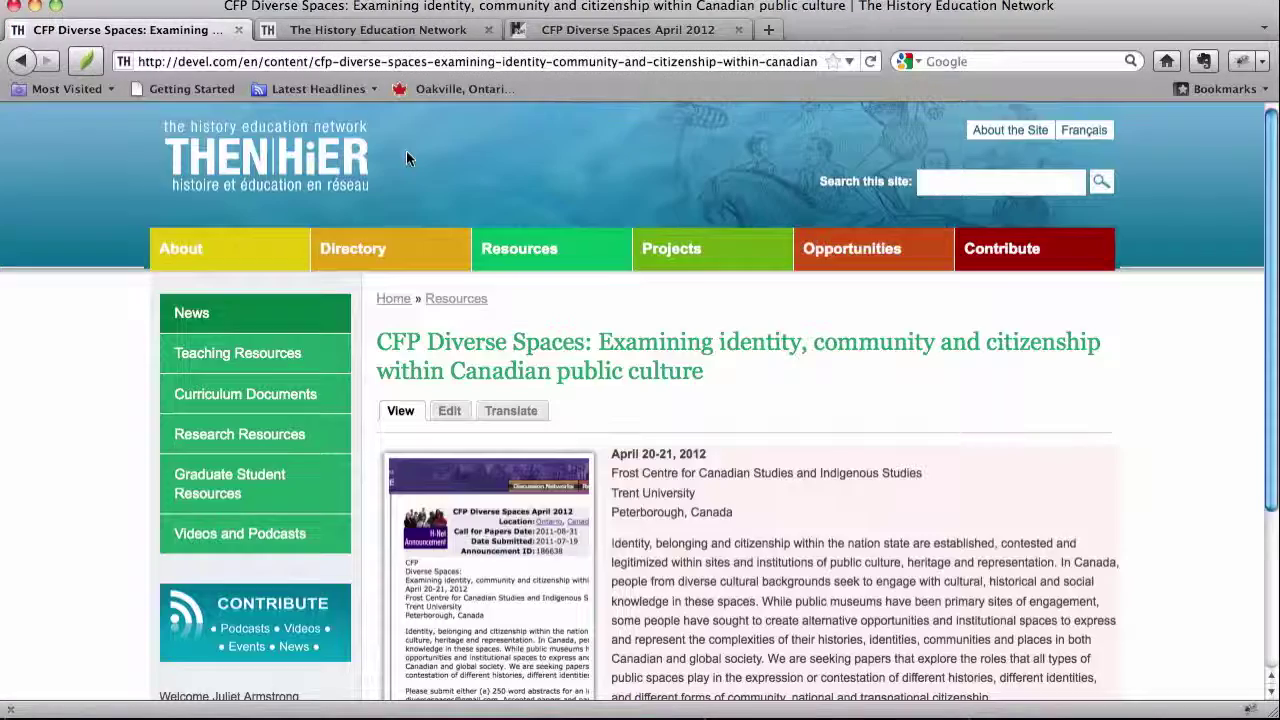
Step: Start a French translation of the Diverse Spaces news item and look over its title, image and crop area
scroll(752, 378, down, 5)
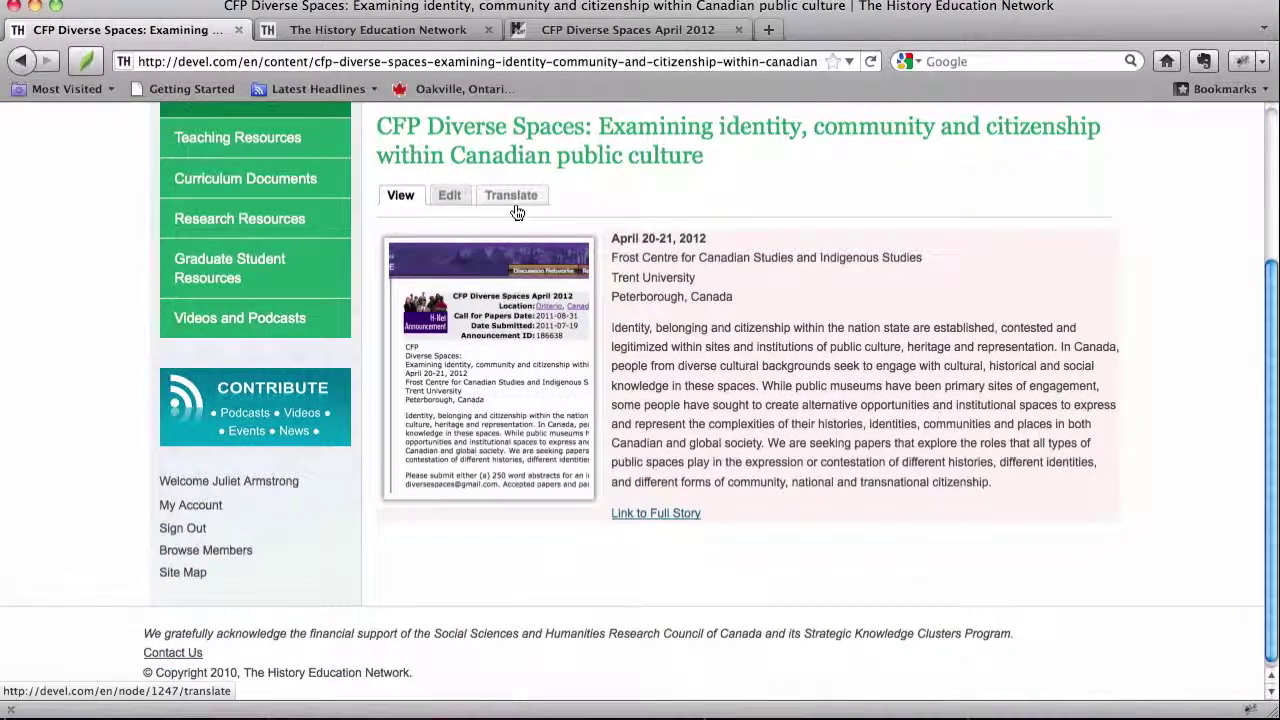
click(511, 198)
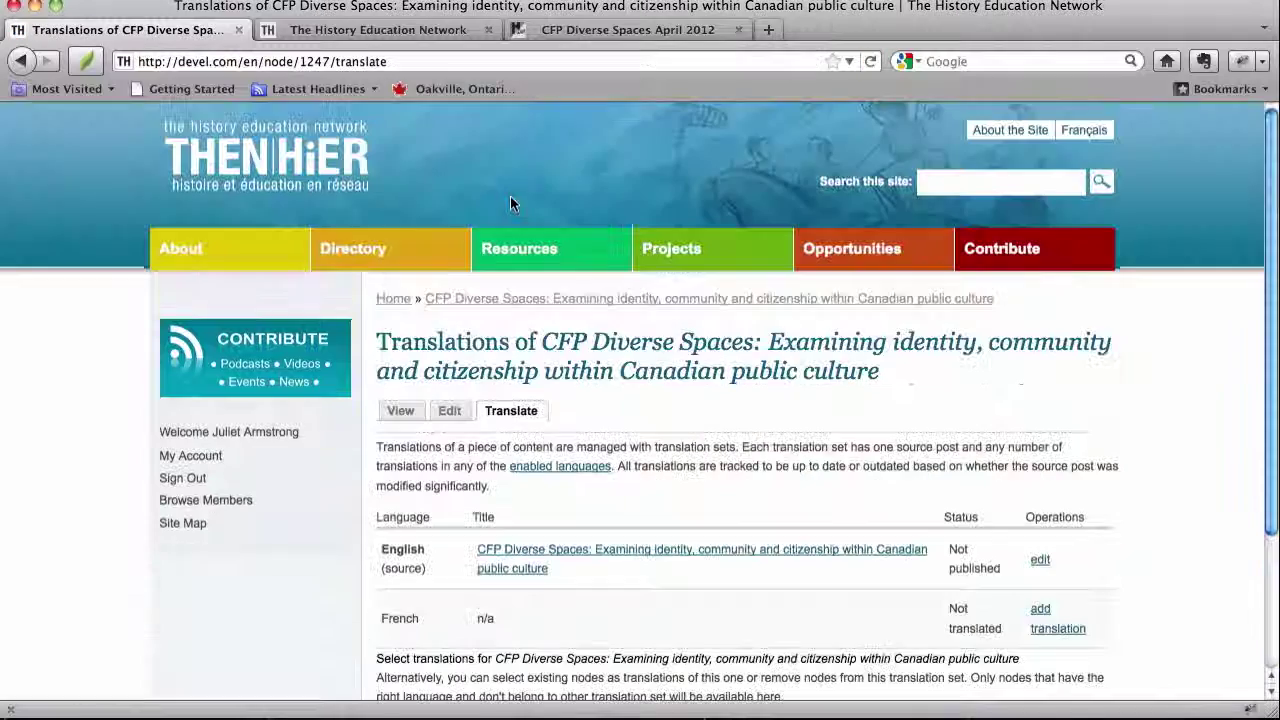
scroll(510, 203, down, 3)
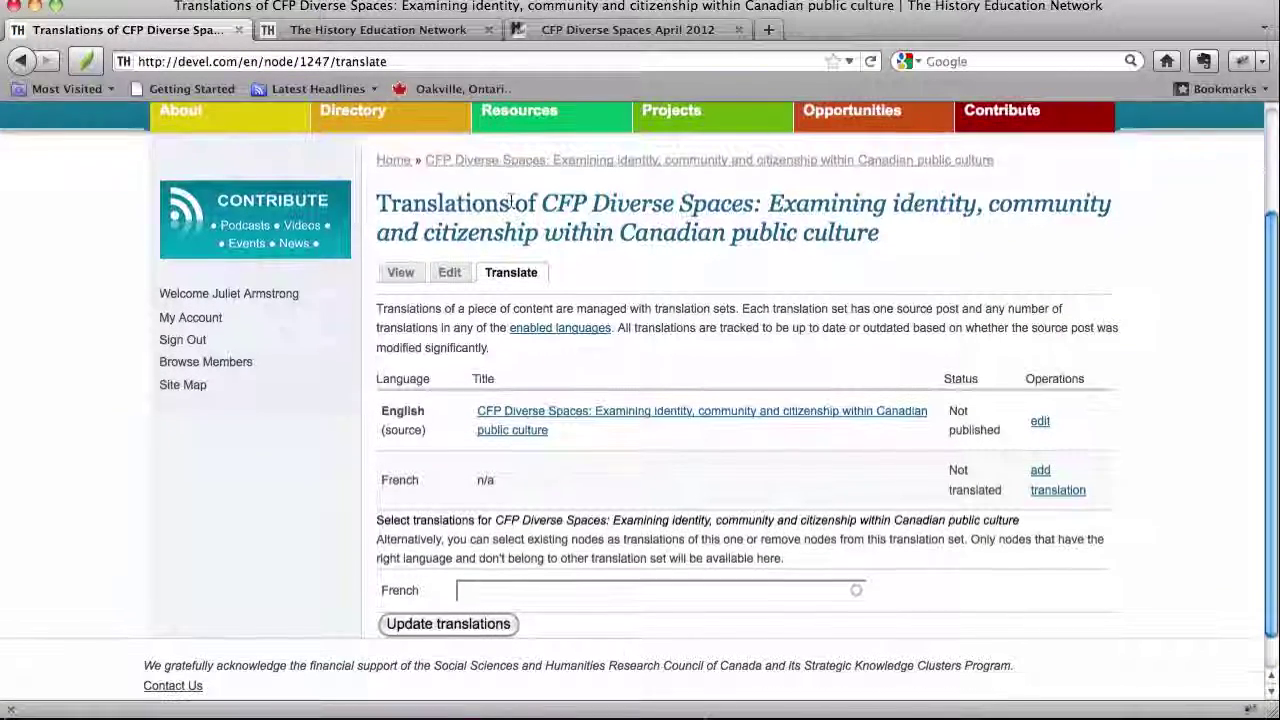
click(1042, 491)
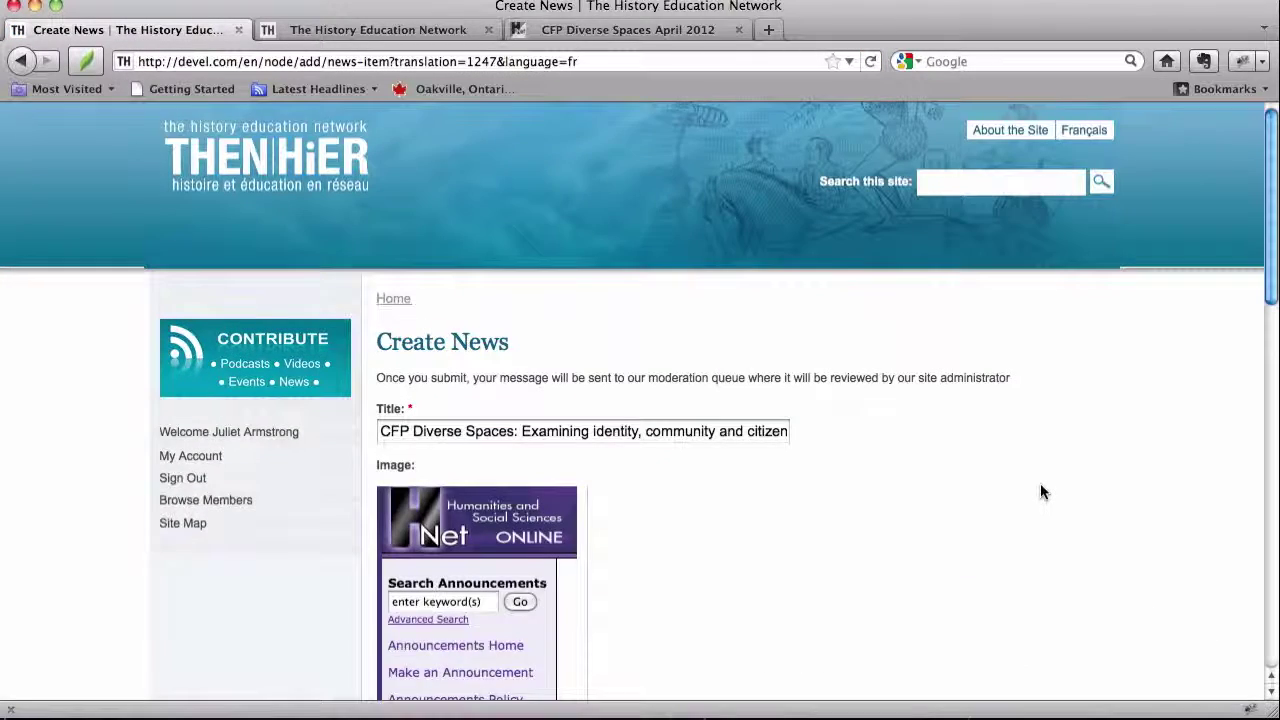
scroll(1040, 492, down, 2)
scroll(1040, 490, down, 3)
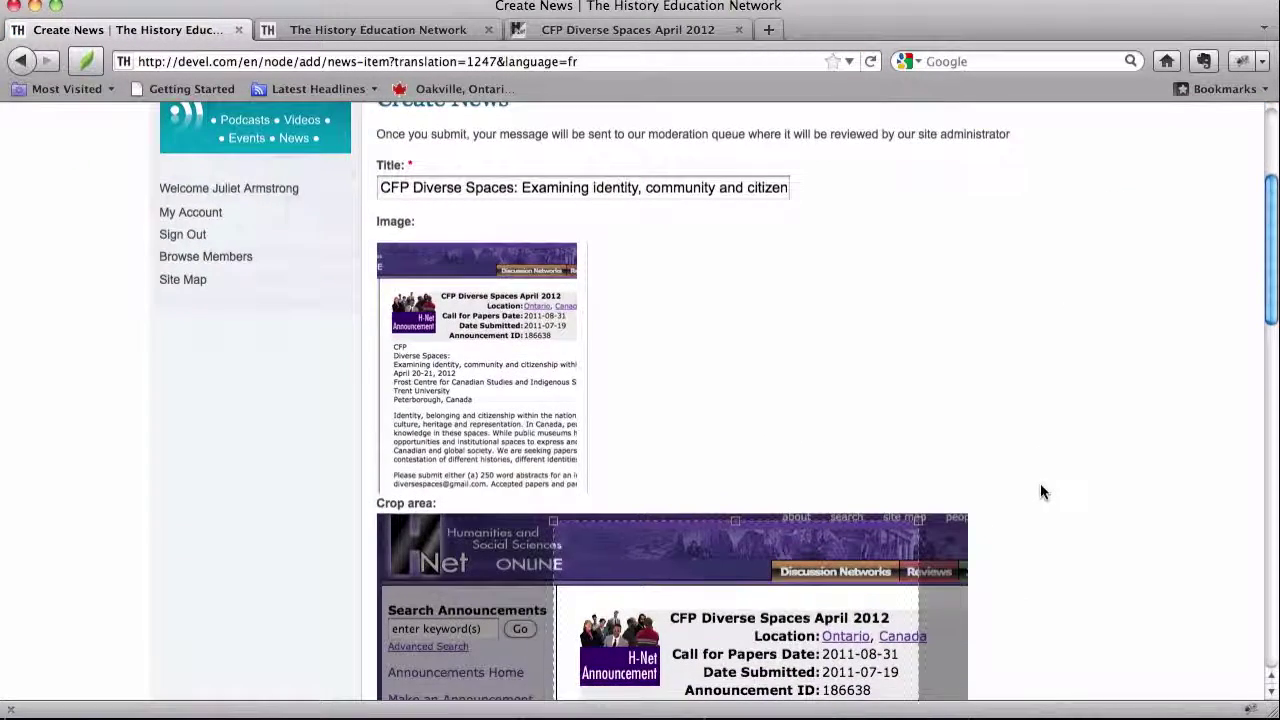
Step: Review the French translation form from the title and crop area through the description, full story link and language setting
scroll(1040, 490, down, 2)
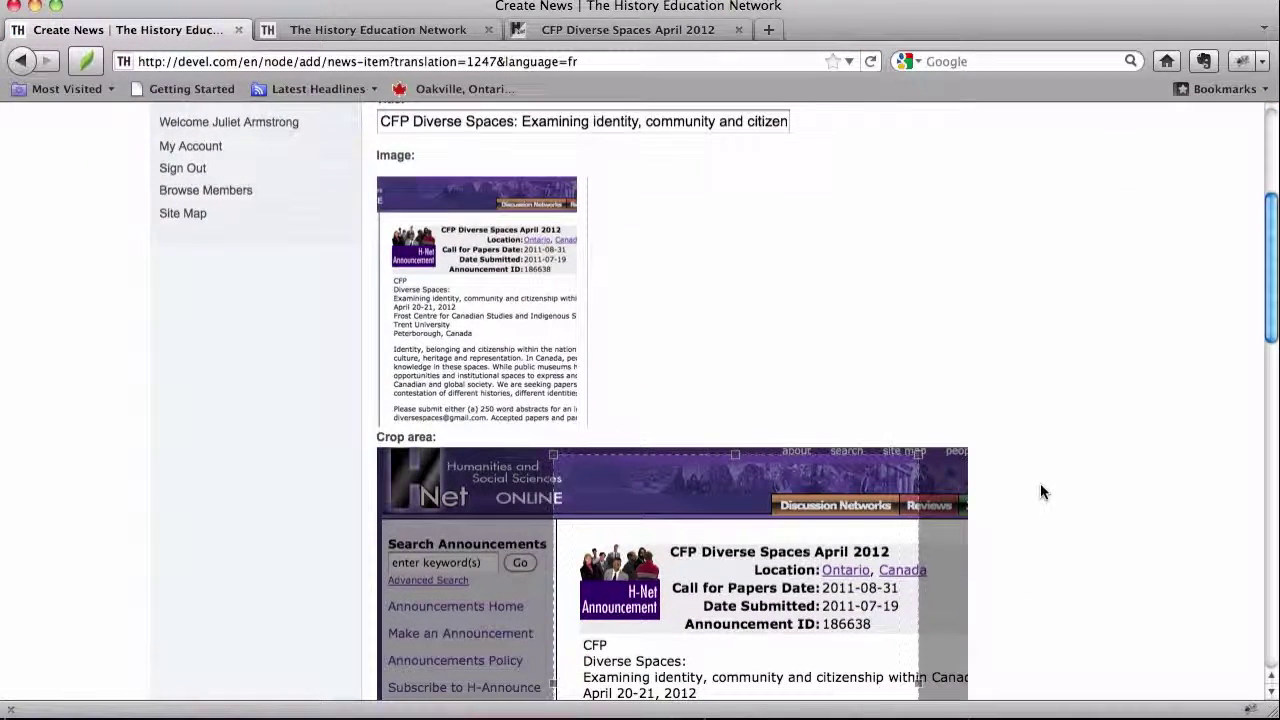
scroll(1040, 492, down, 6)
scroll(1040, 483, down, 8)
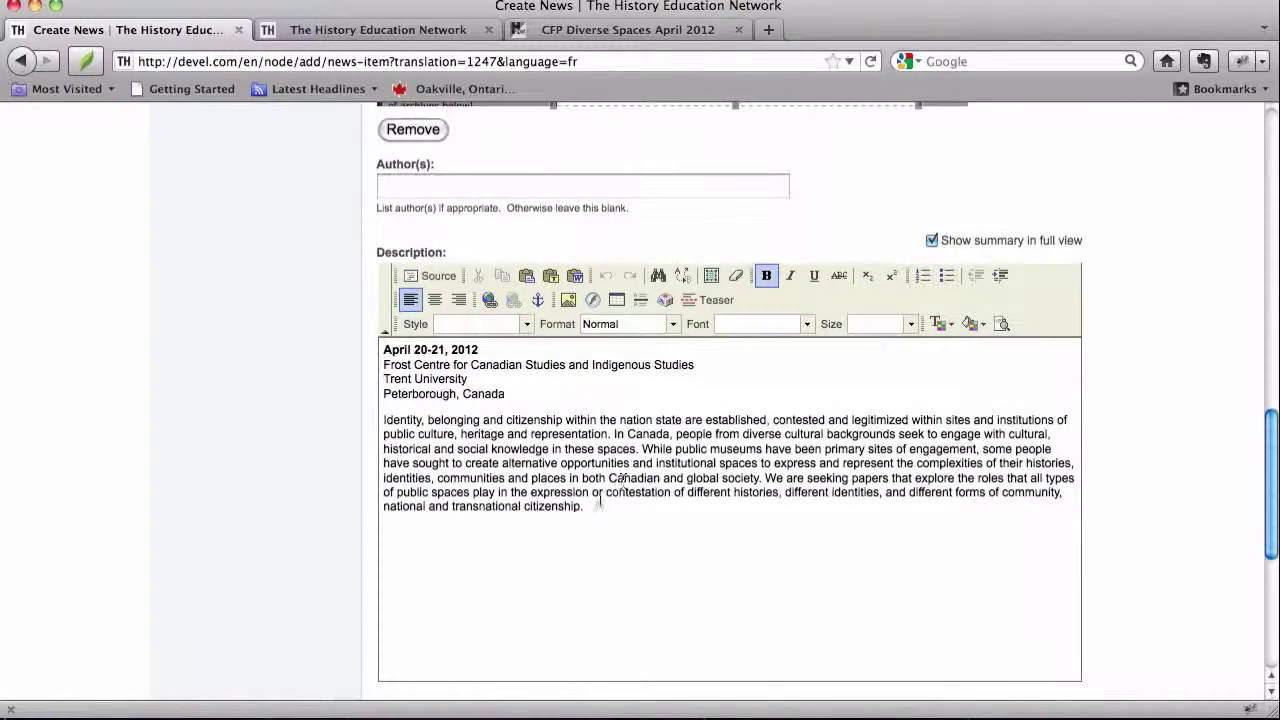
click(601, 508)
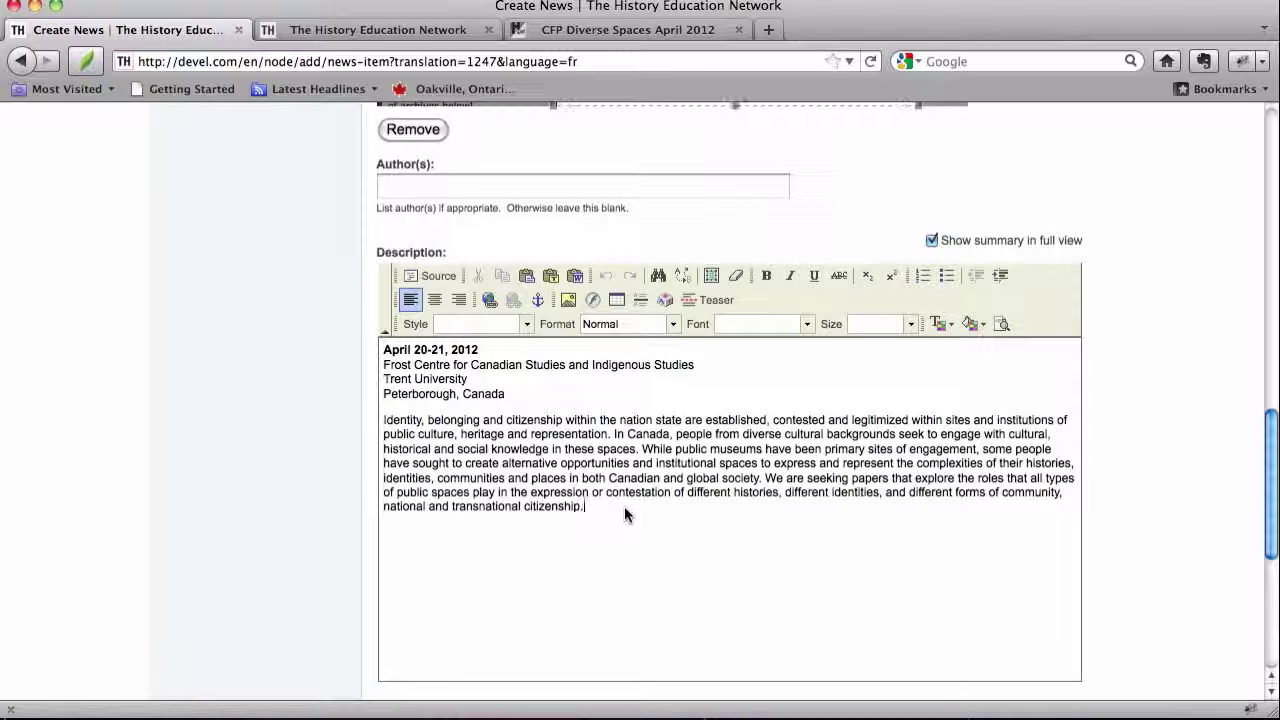
scroll(624, 506, down, 8)
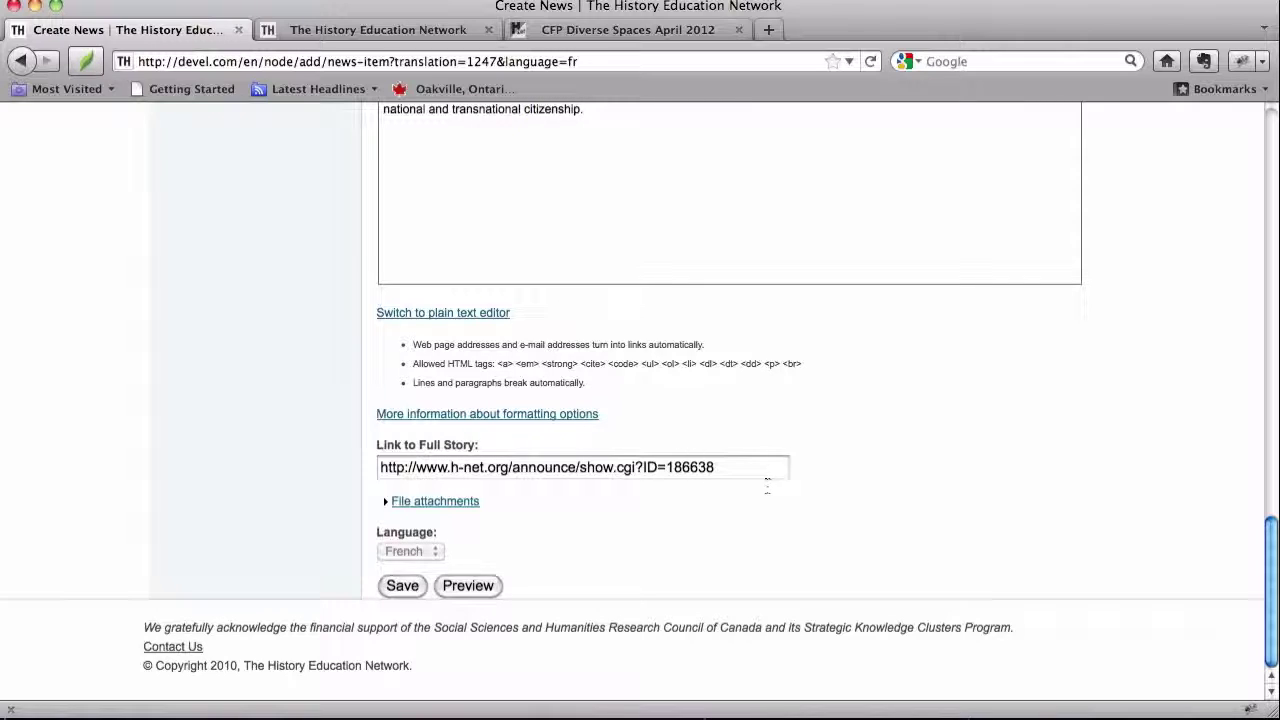
scroll(825, 466, up, 15)
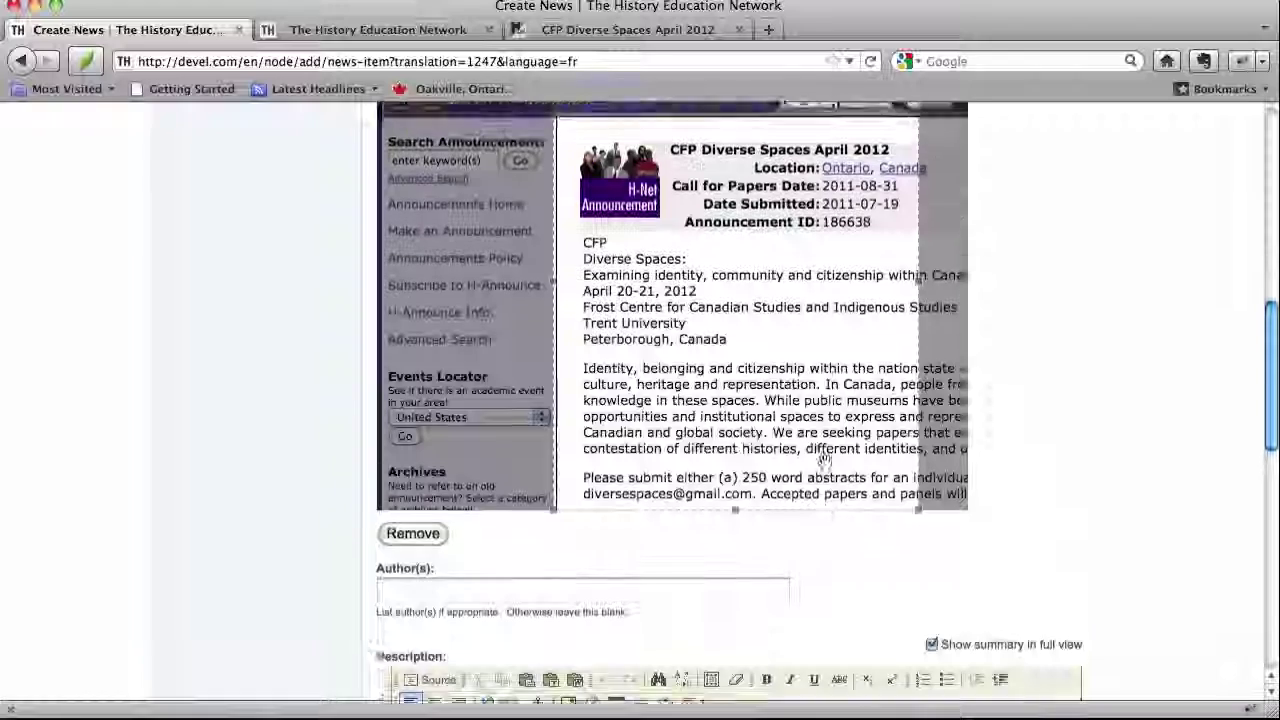
scroll(829, 355, up, 5)
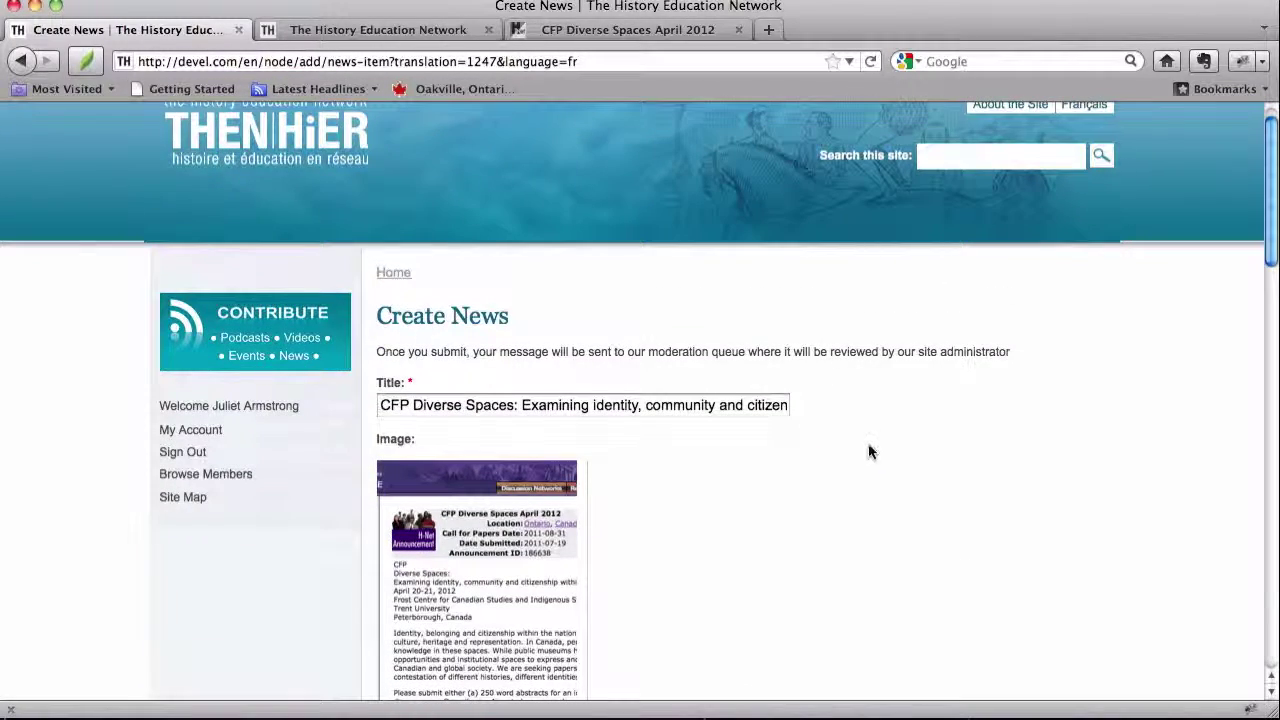
scroll(756, 520, down, 10)
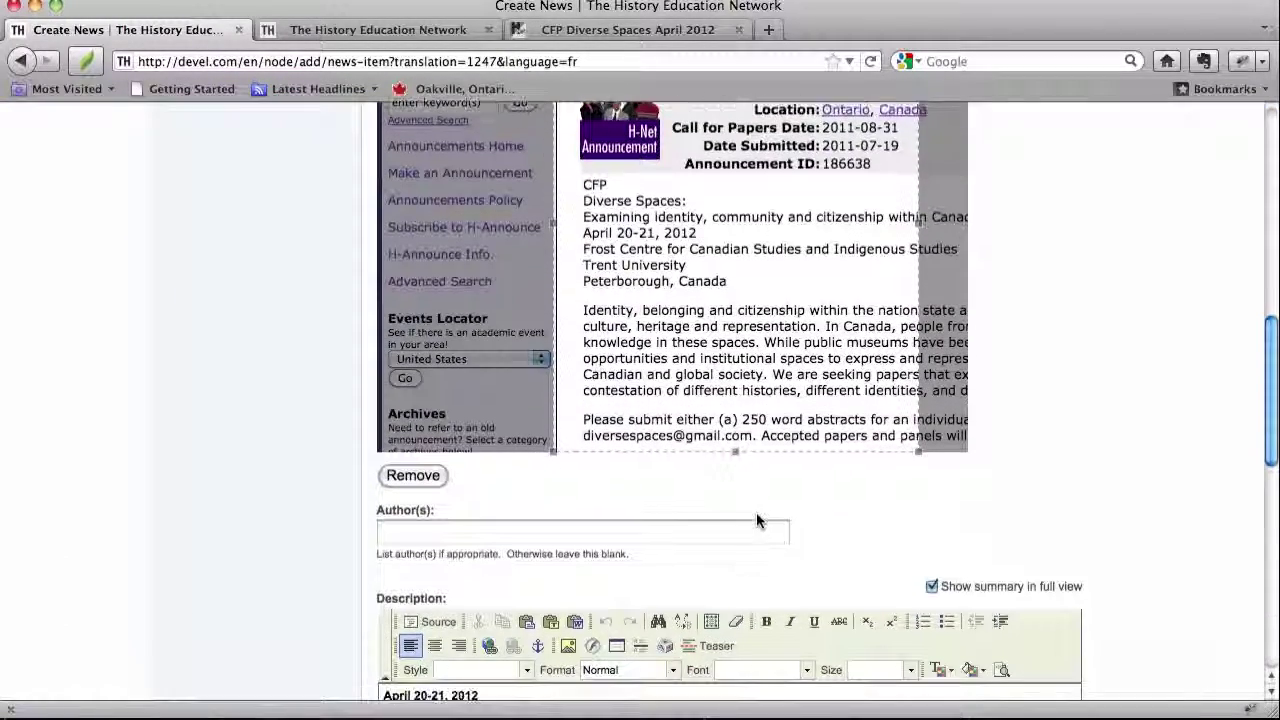
scroll(756, 516, down, 10)
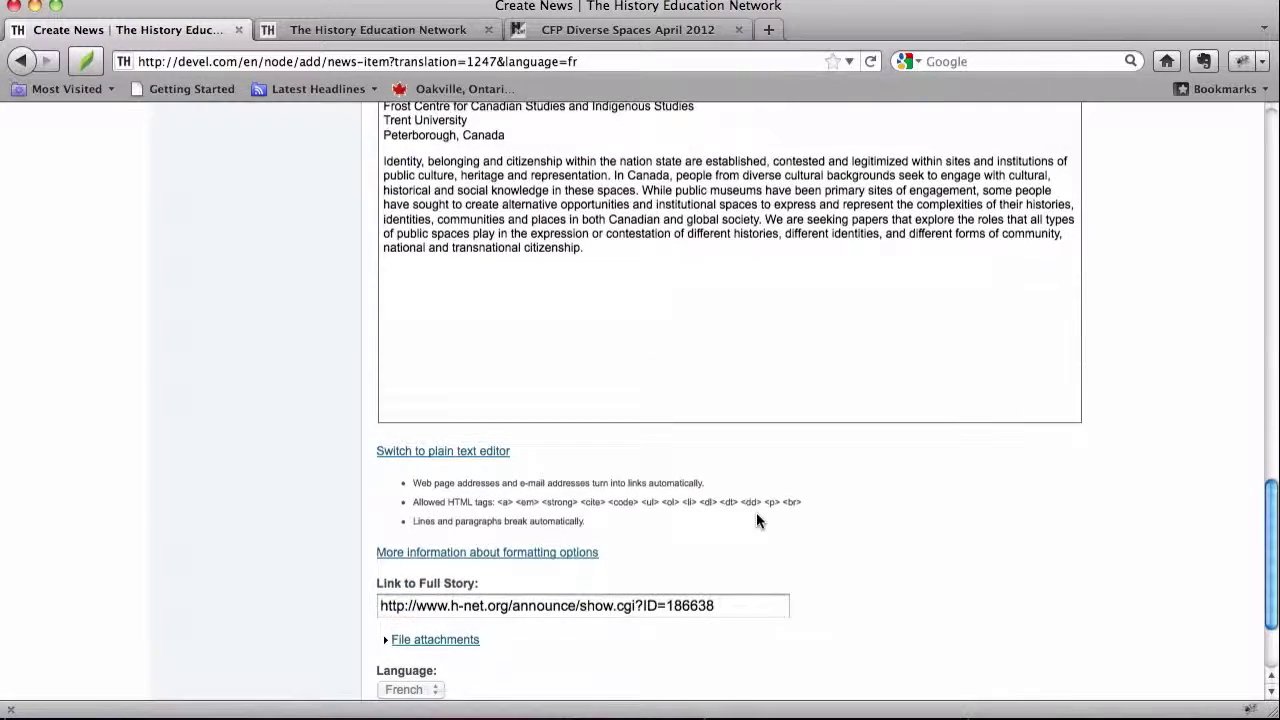
scroll(756, 512, down, 3)
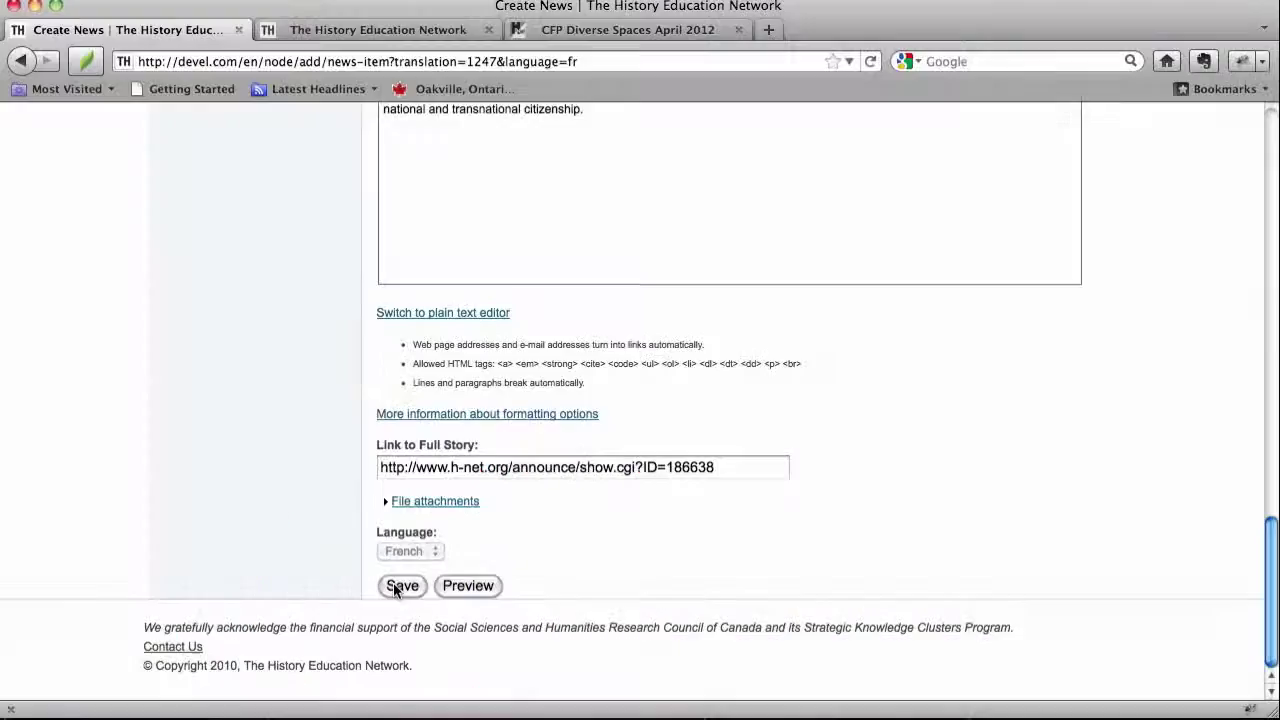
scroll(787, 449, up, 15)
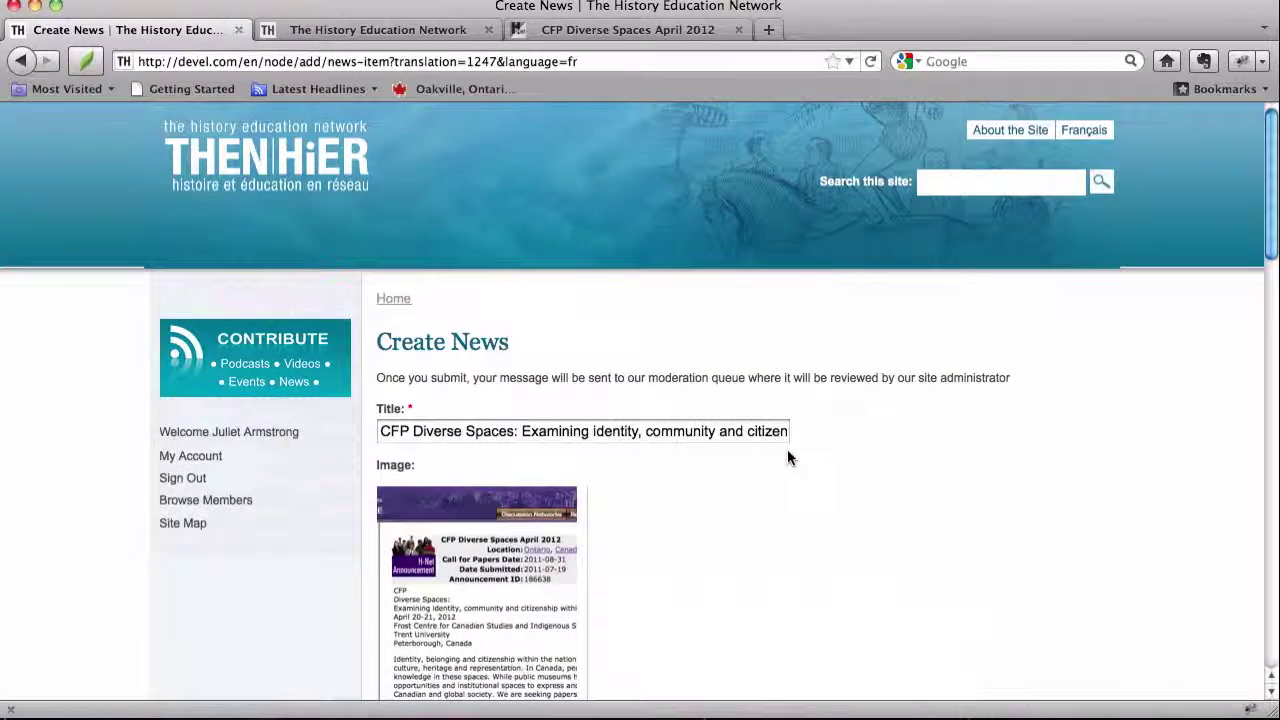
Step: Leave the French translation form without saving and look over the Diverse Spaces news item in its normal view
click(20, 62)
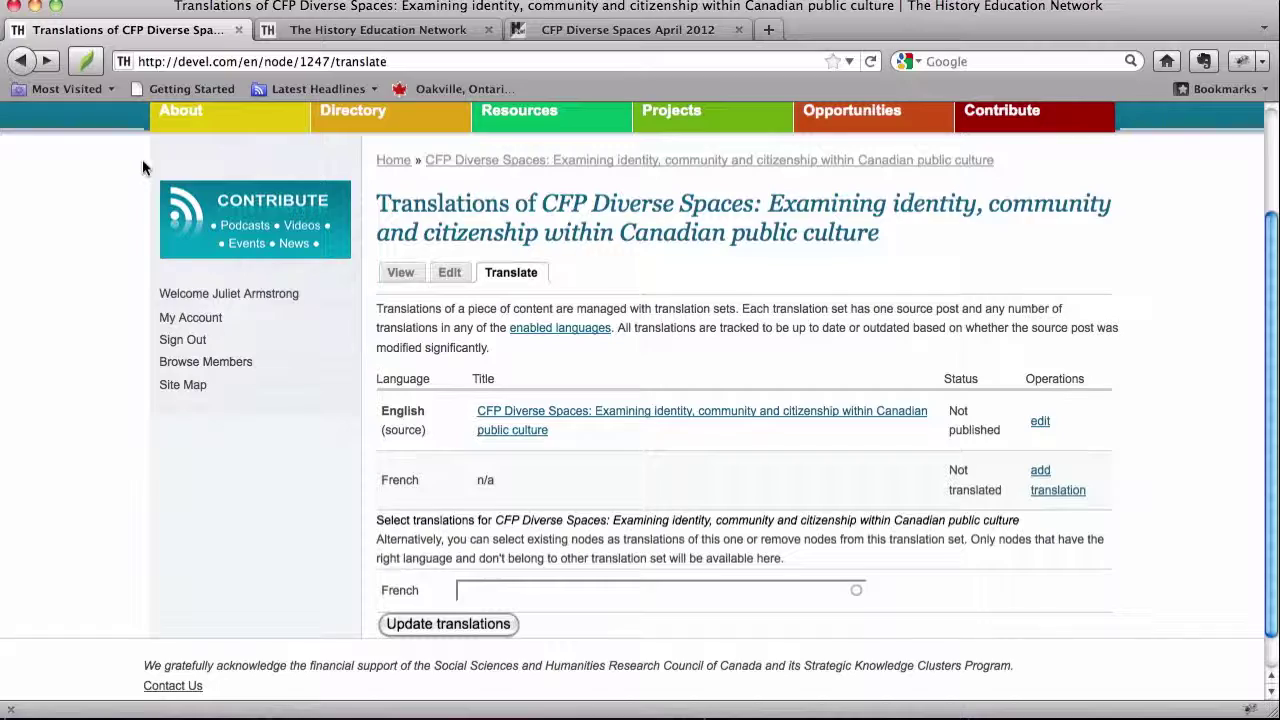
click(403, 273)
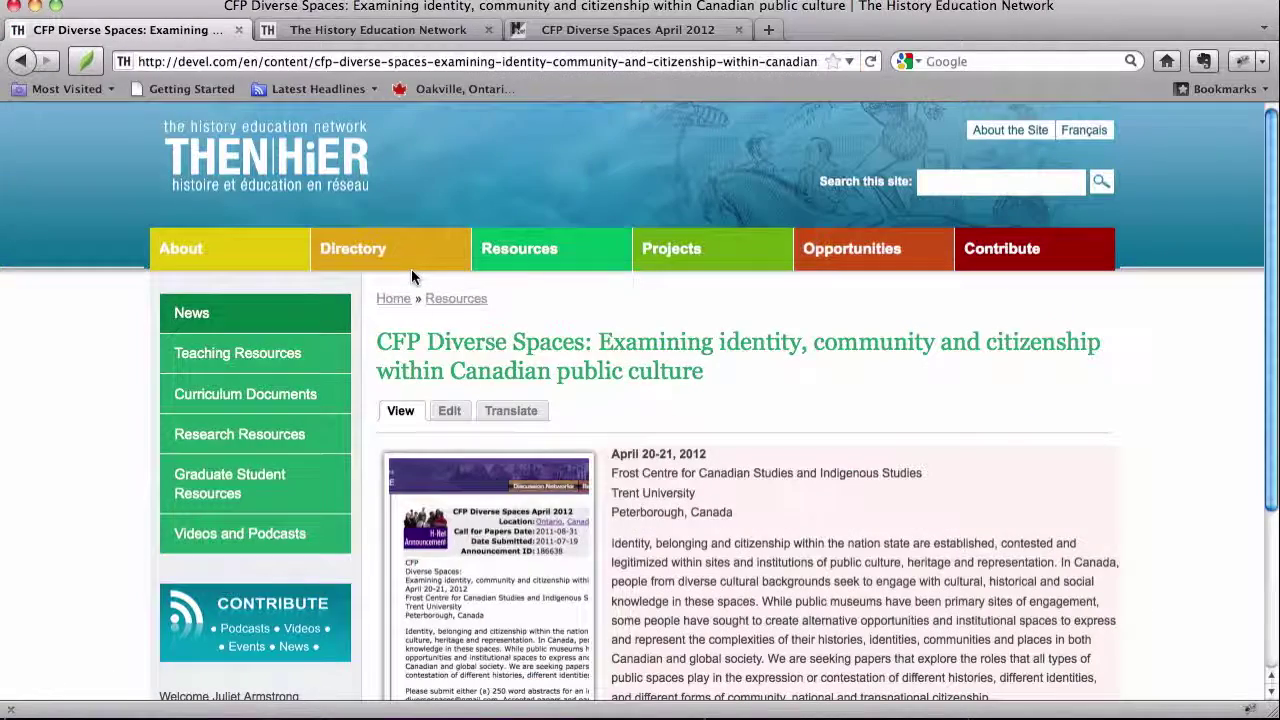
scroll(900, 449, down, 3)
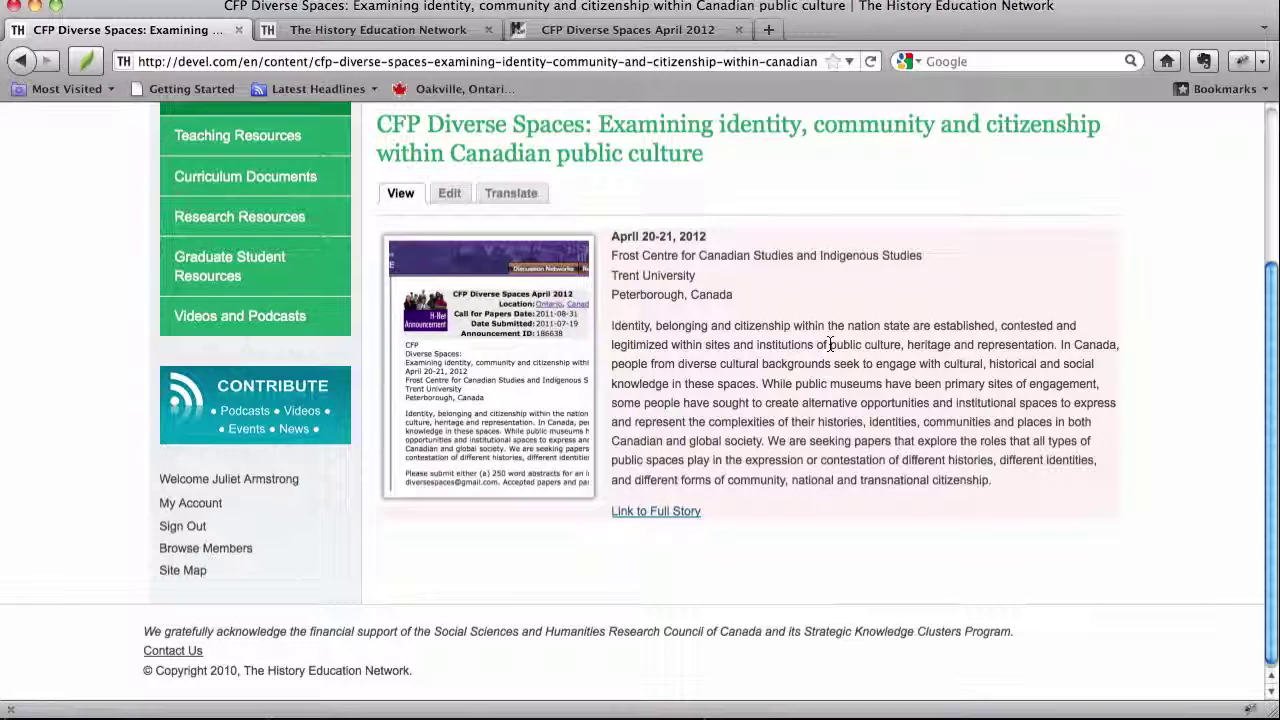
scroll(830, 344, up, 3)
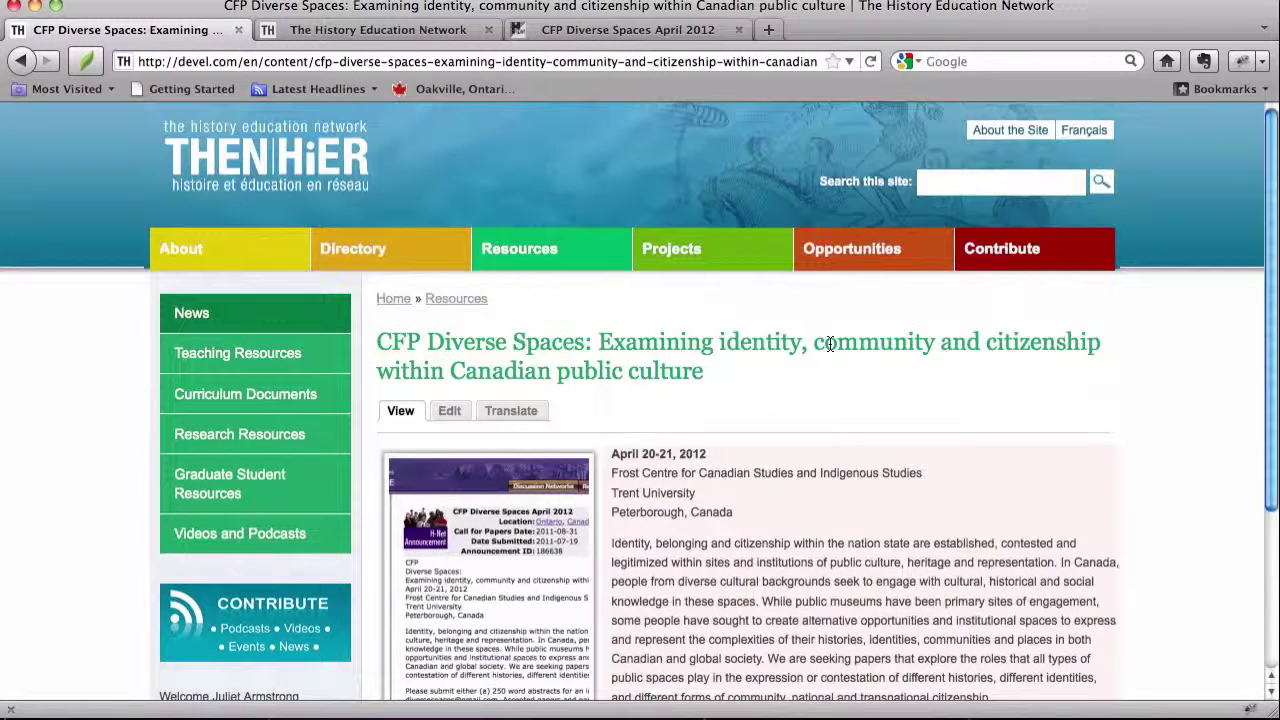
Step: Visit the site's About and Projects sections from the home page, and return to the home page
click(281, 176)
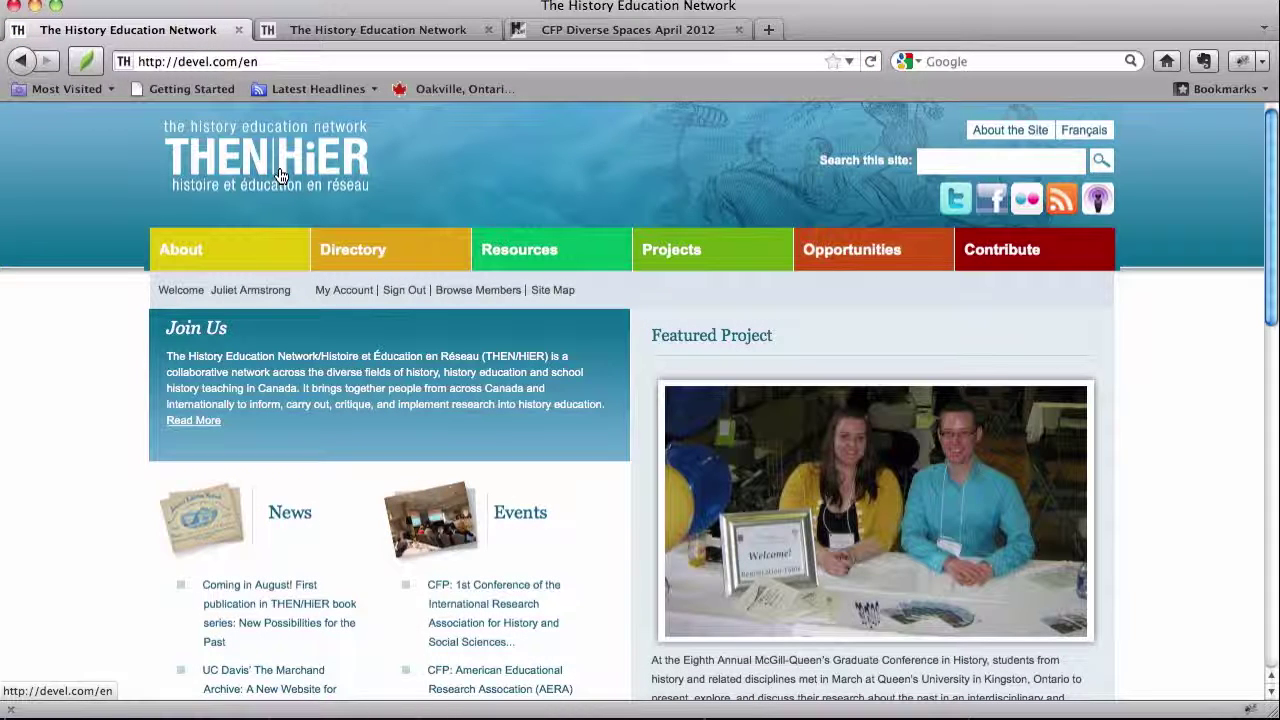
click(206, 256)
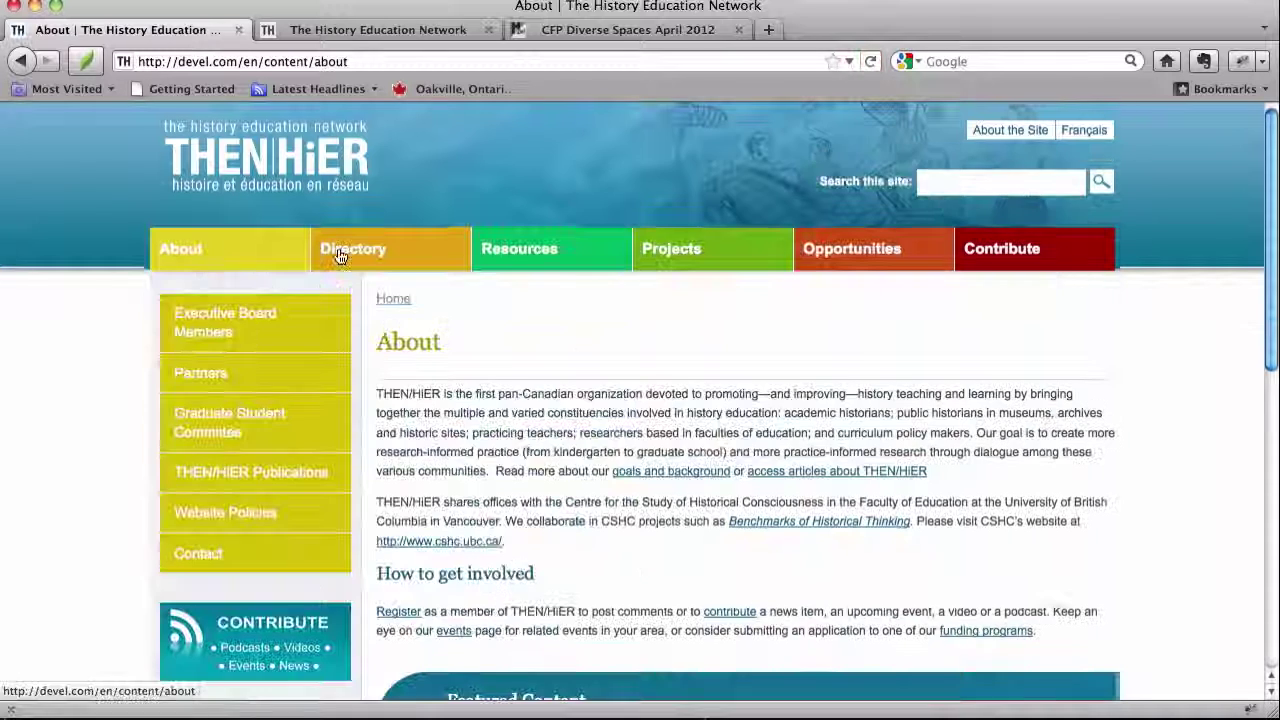
click(690, 255)
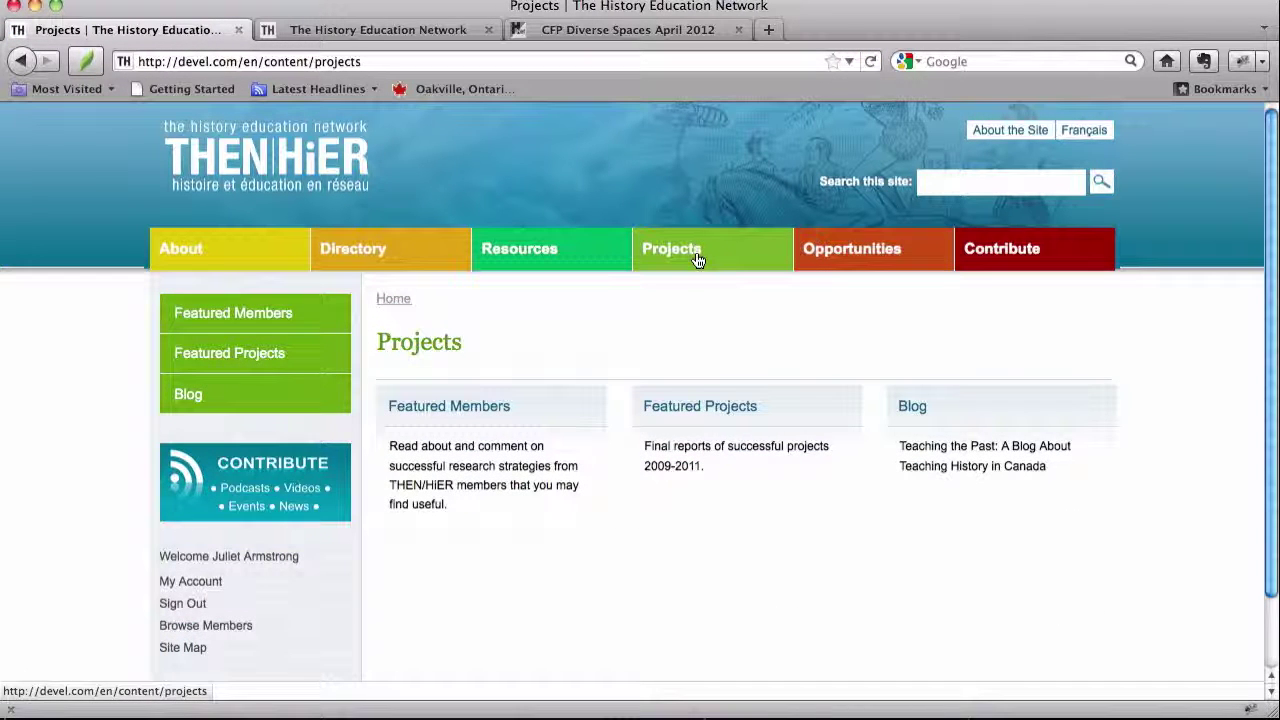
click(250, 172)
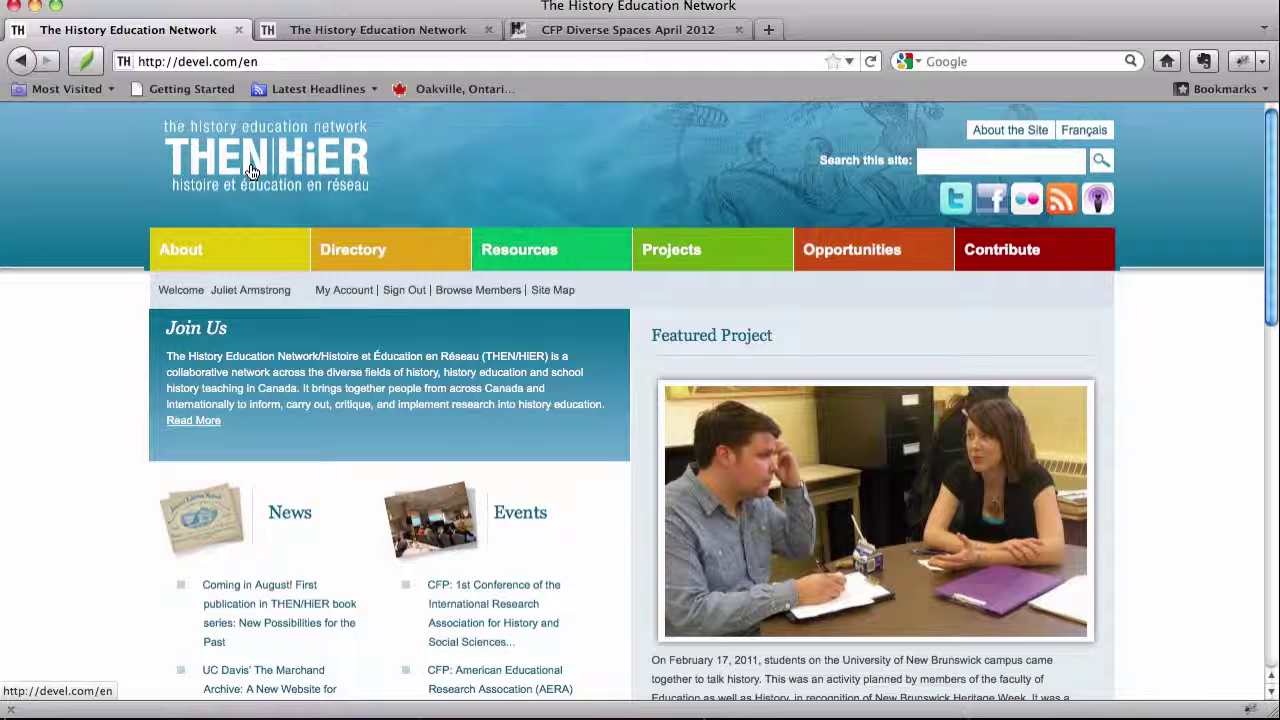
Step: Look over the home page's News and Events lists and open the News listing in the Resources section
right_click(208, 554)
click(116, 578)
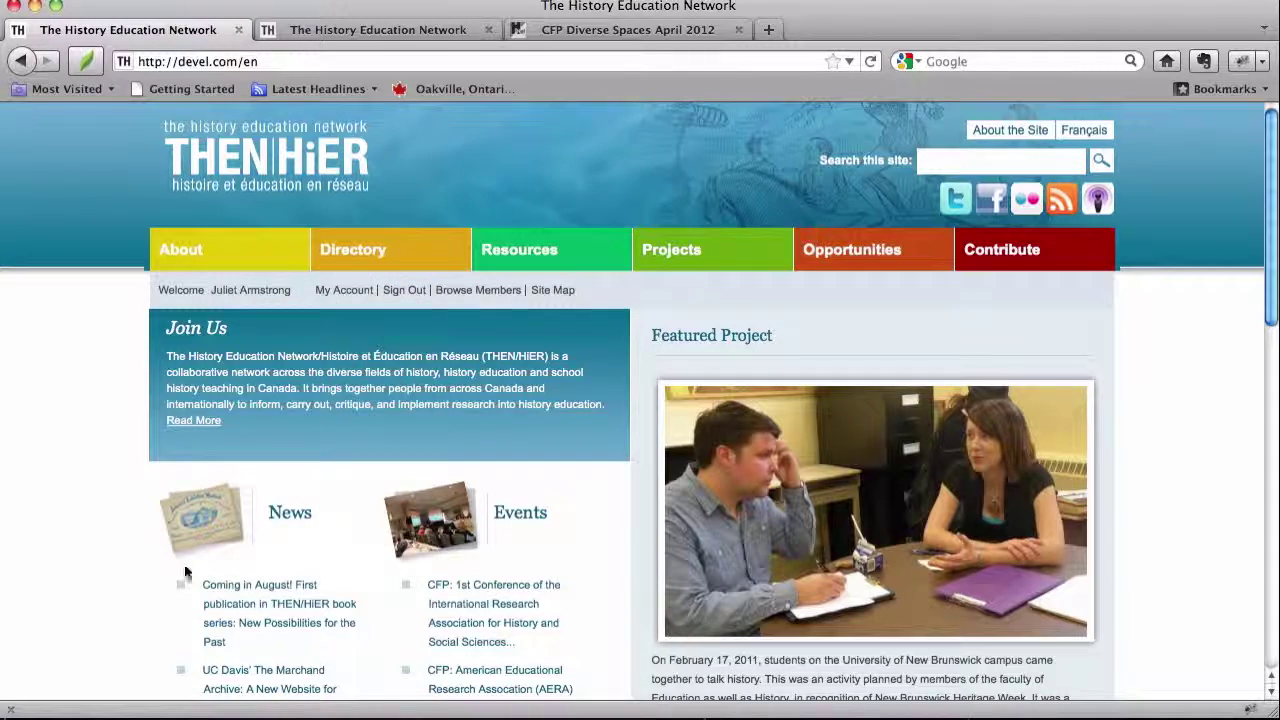
scroll(281, 555, down, 3)
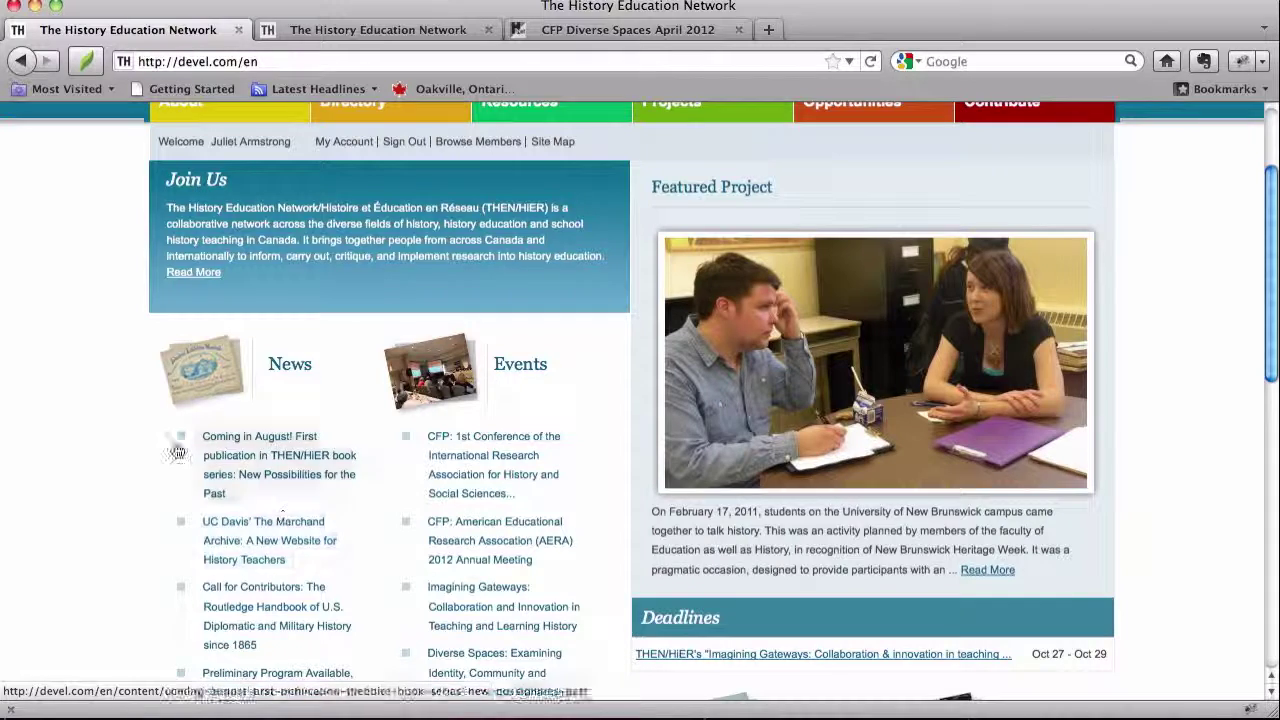
scroll(99, 443, up, 3)
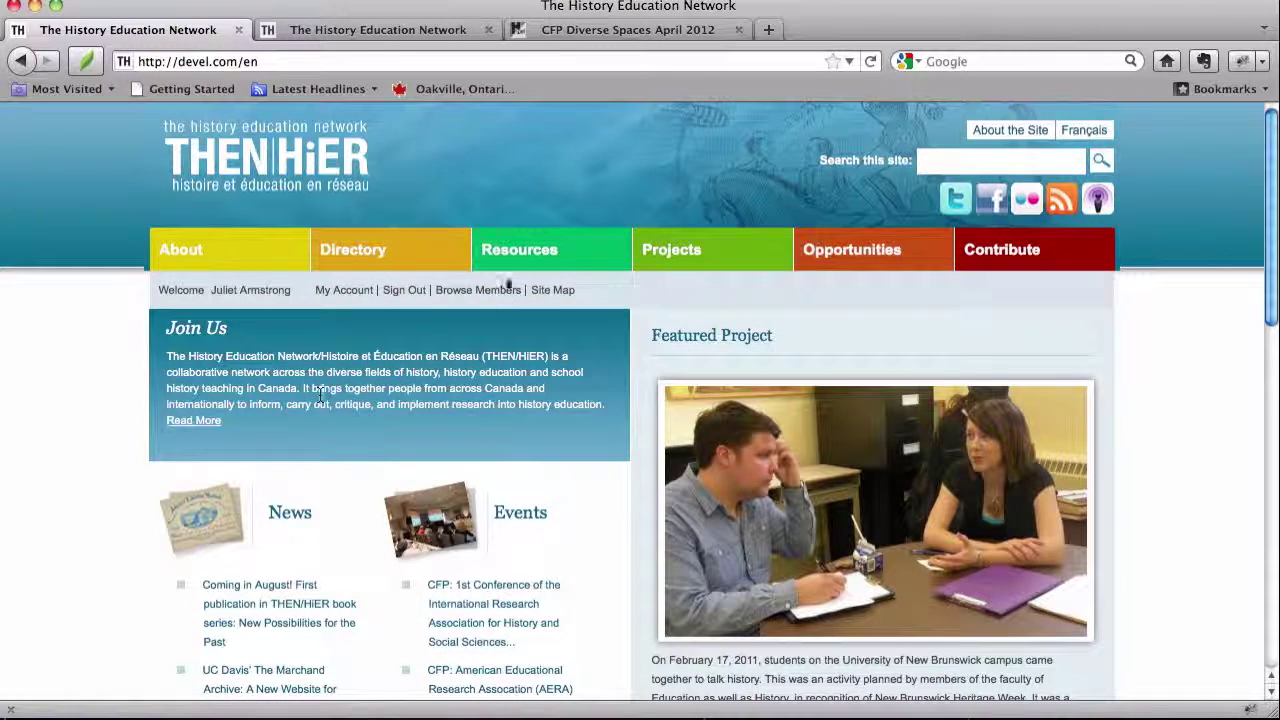
click(520, 249)
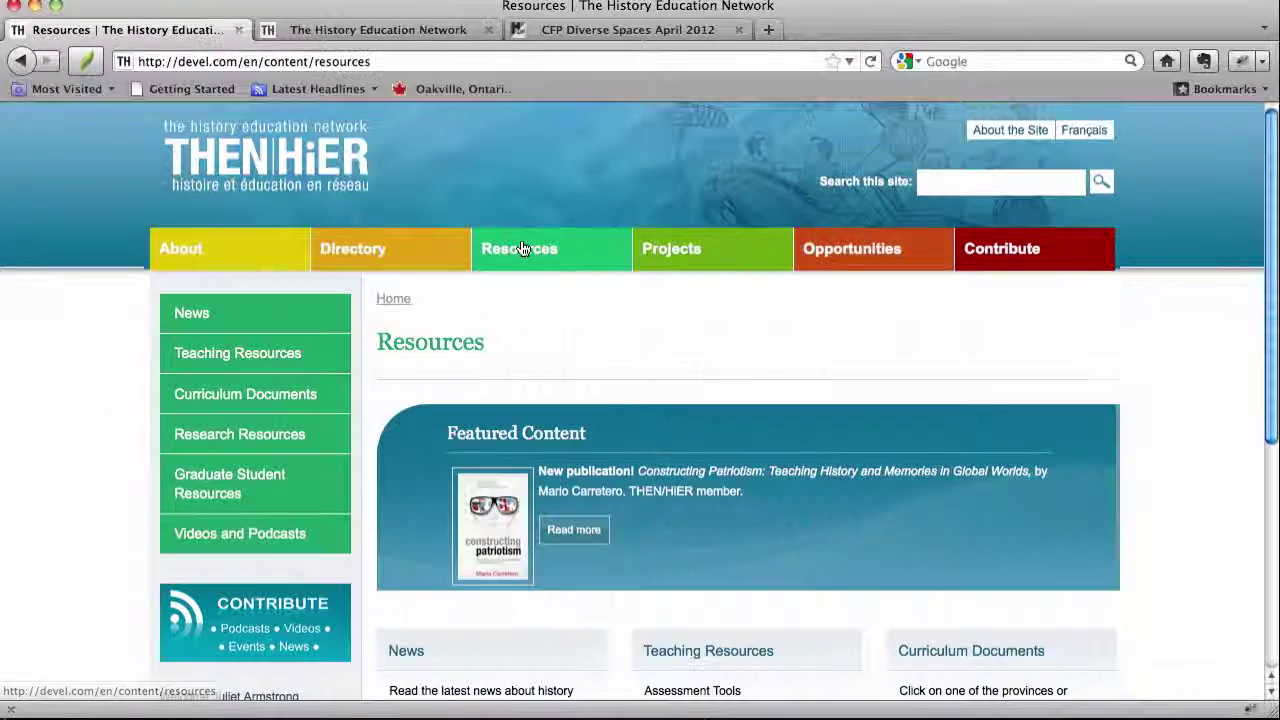
click(220, 314)
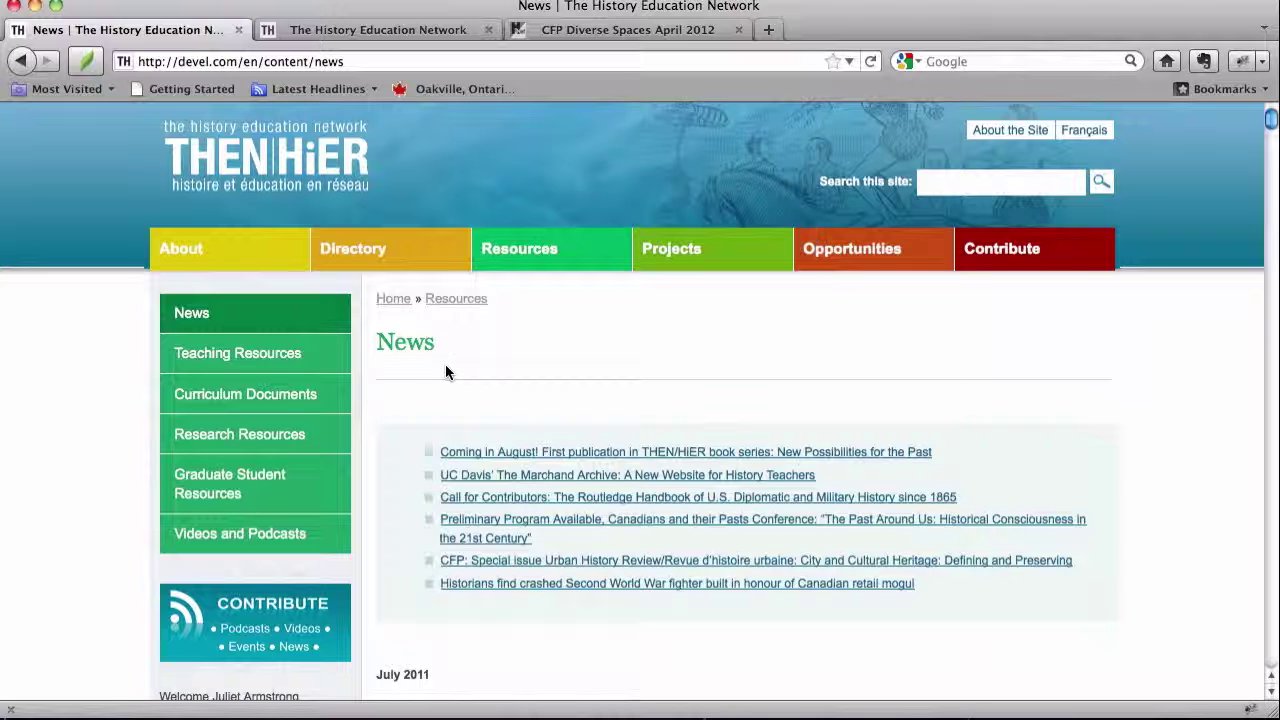
Step: Go back to the home page and open the list of unpublished contributions in the member's own account
click(248, 152)
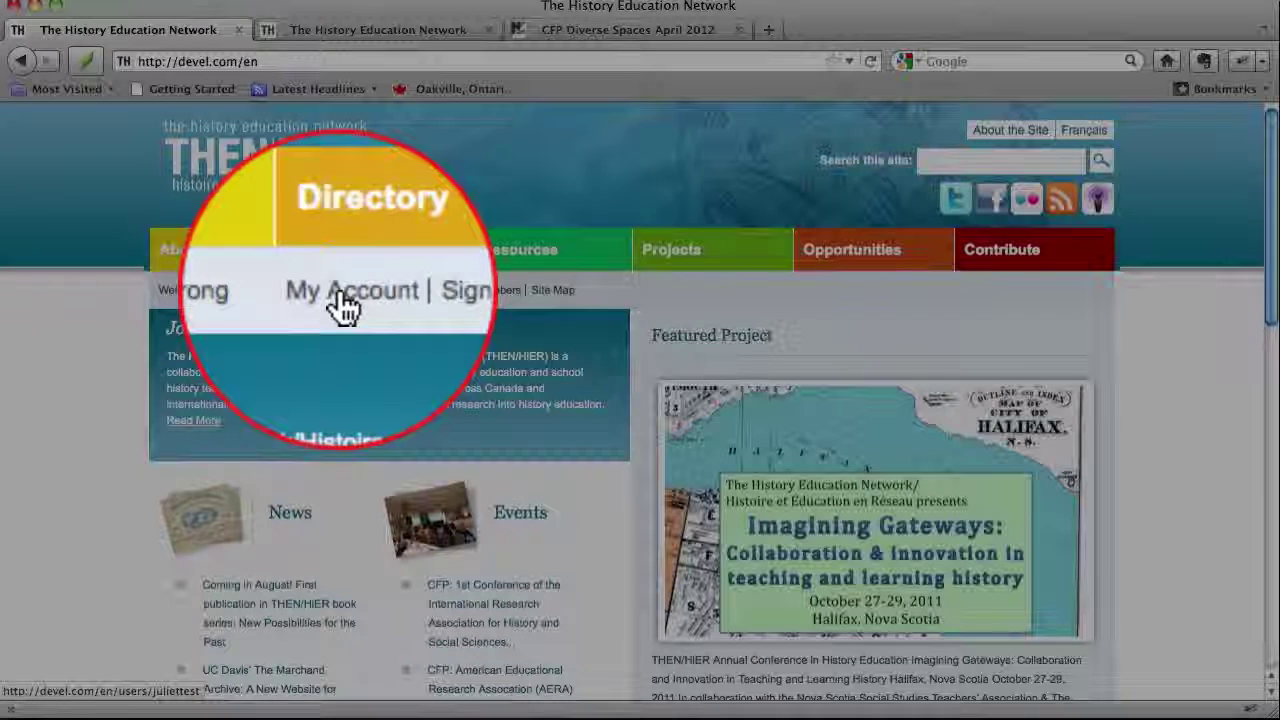
click(337, 290)
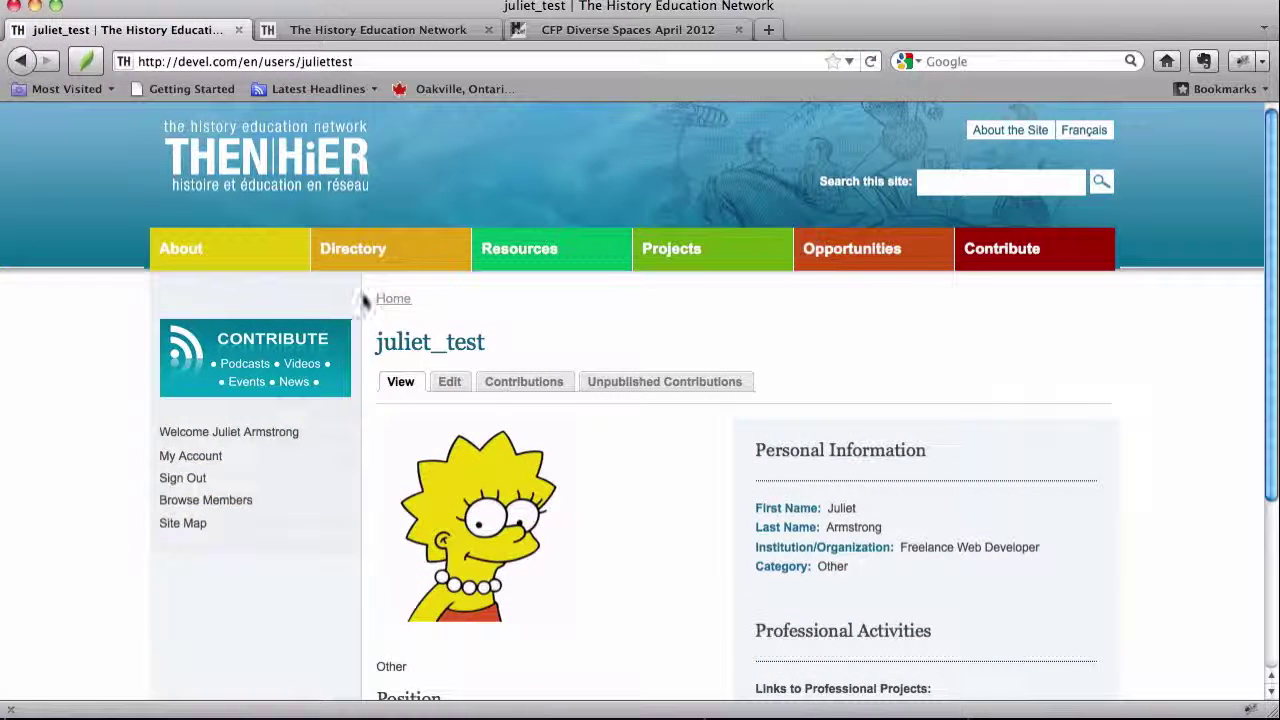
scroll(586, 320, down, 2)
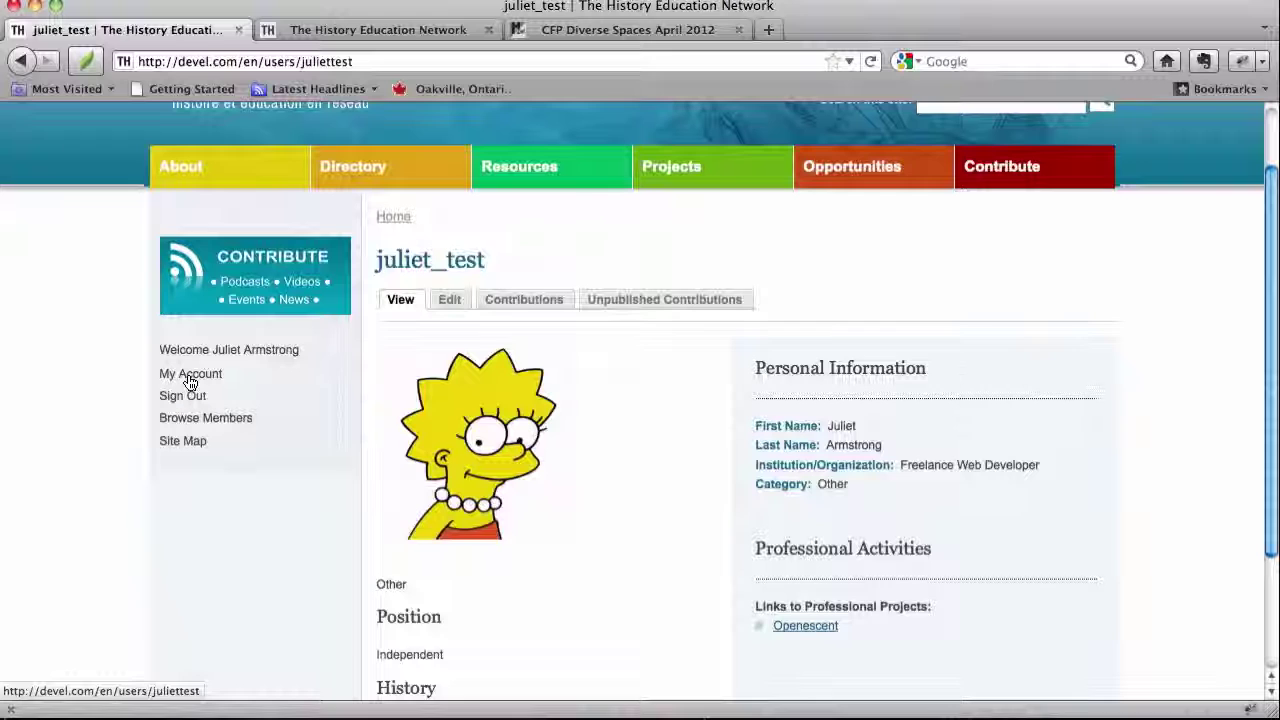
click(189, 378)
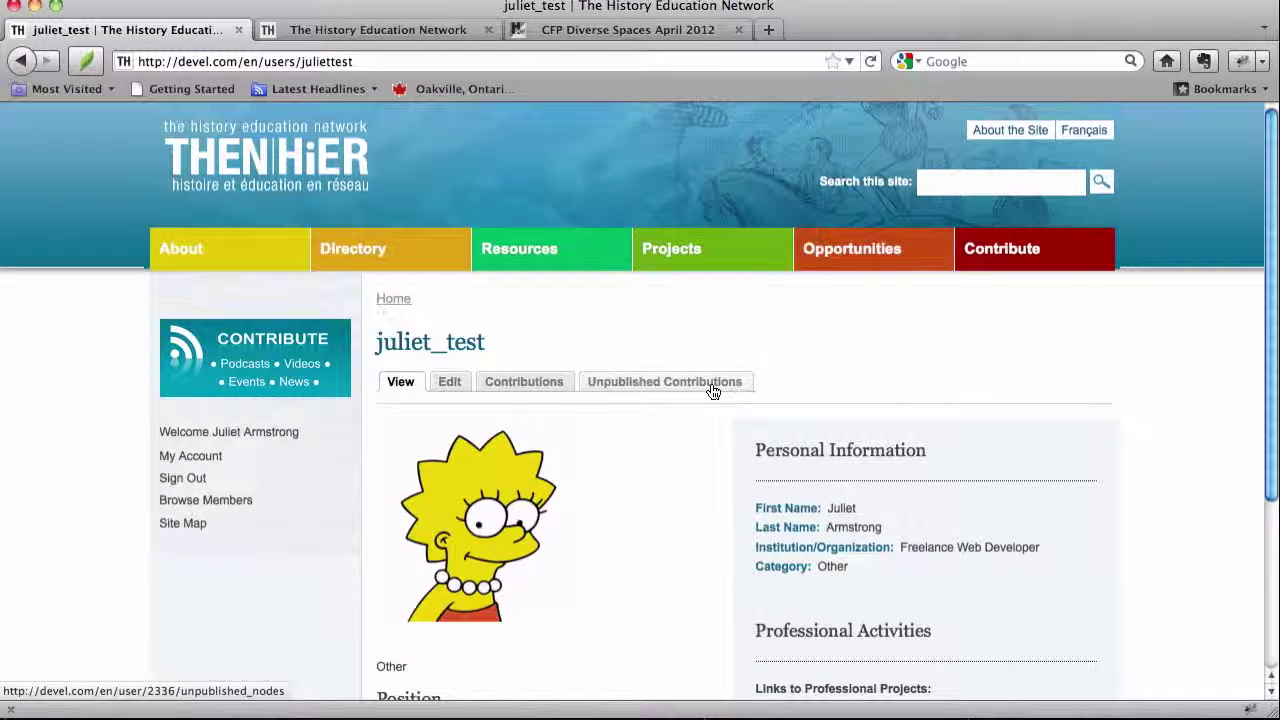
scroll(711, 388, down, 3)
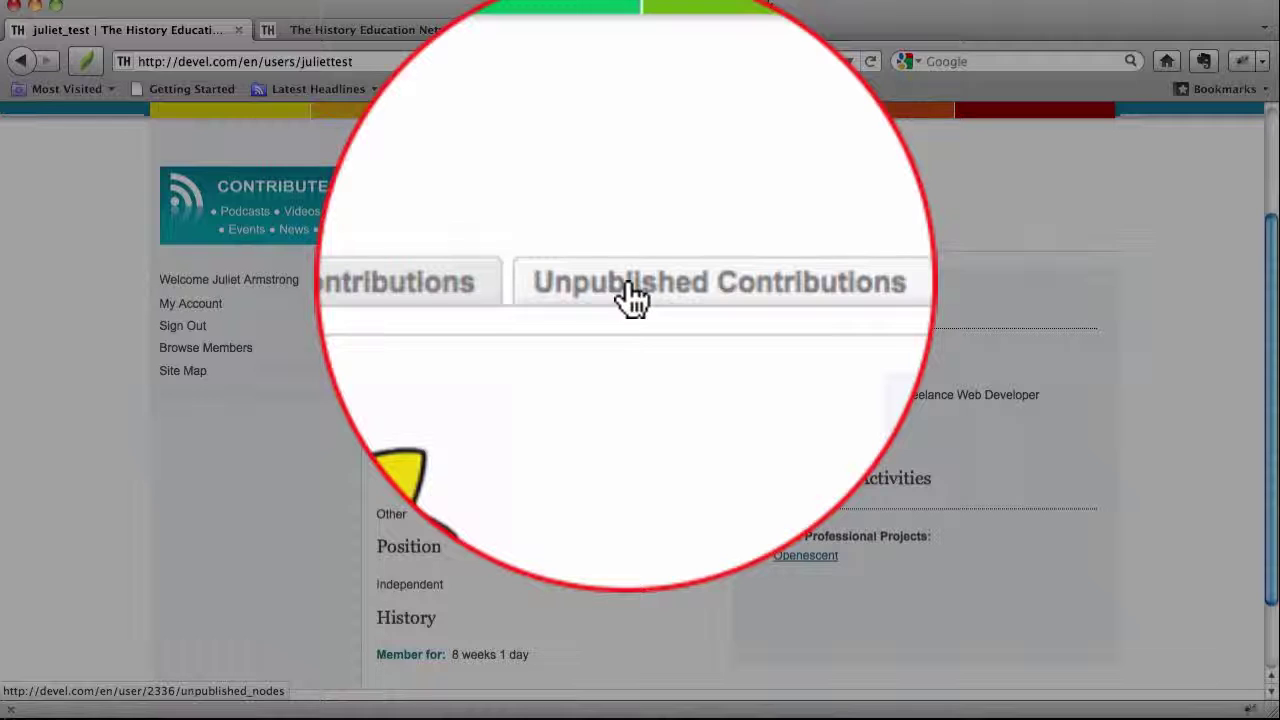
click(626, 230)
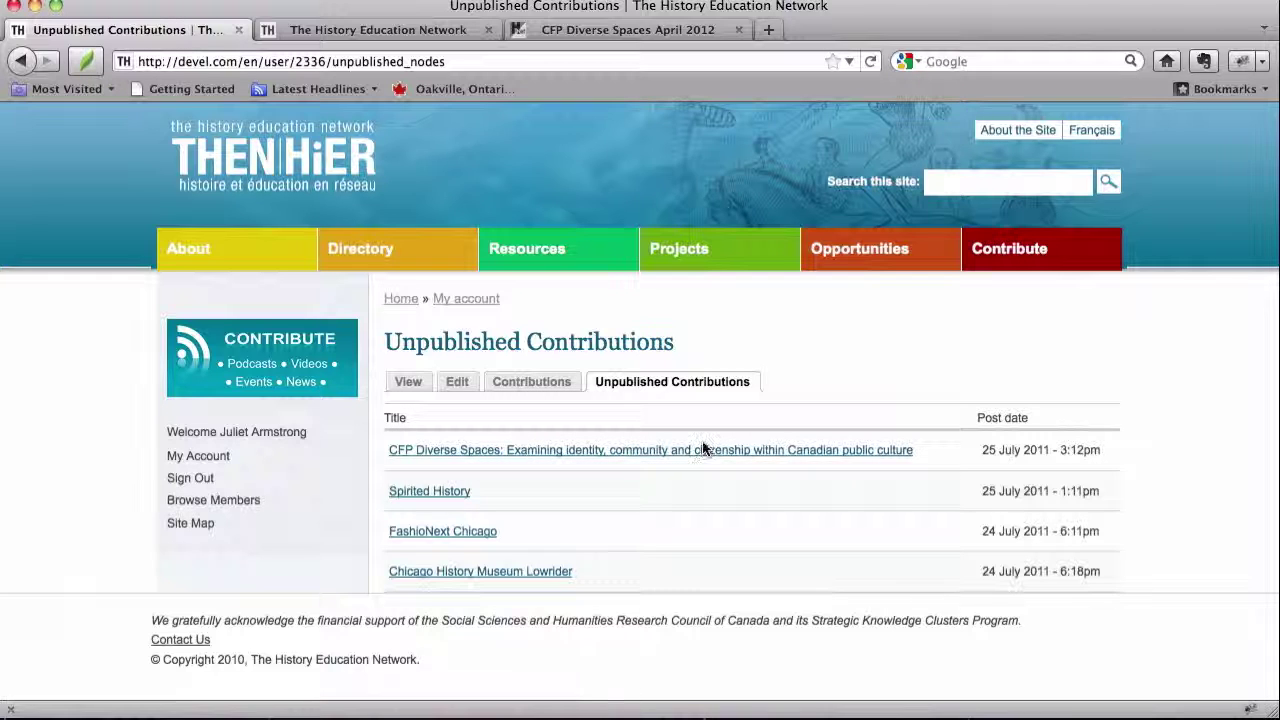
Step: Open the unpublished Diverse Spaces item, check its translations overview, and open its edit form to look over the image and crop area
click(588, 452)
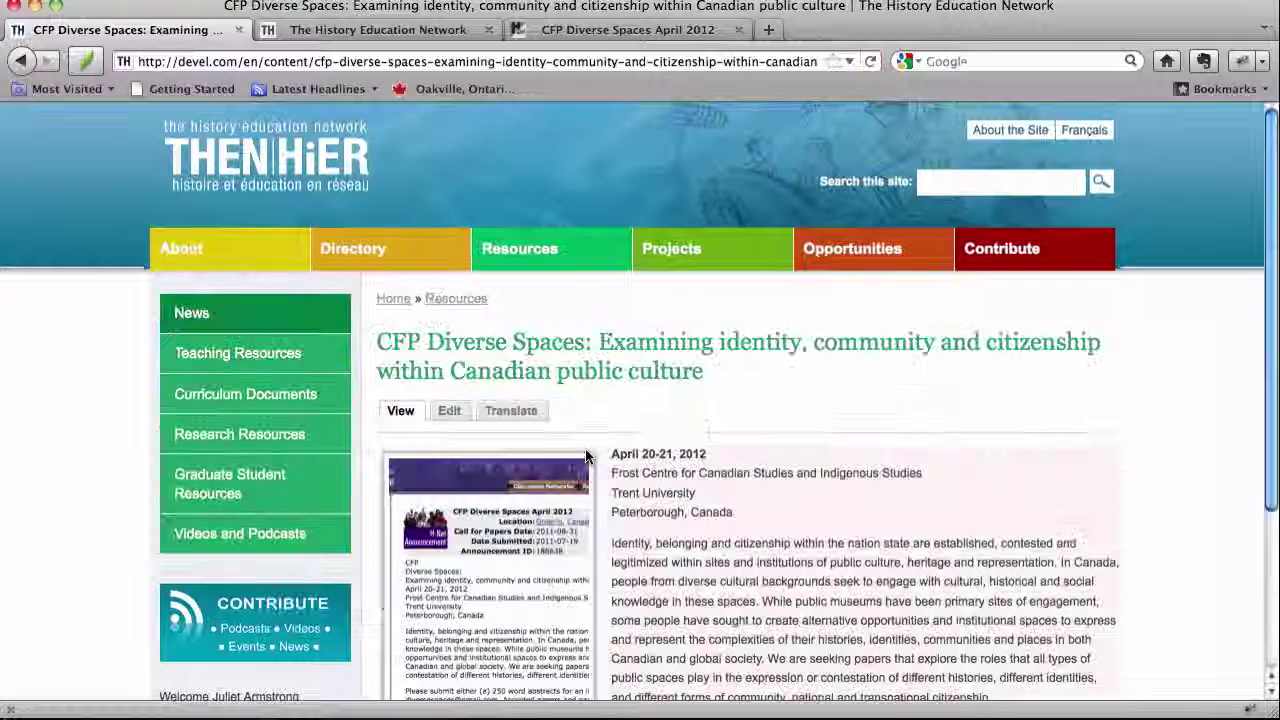
scroll(586, 452, down, 3)
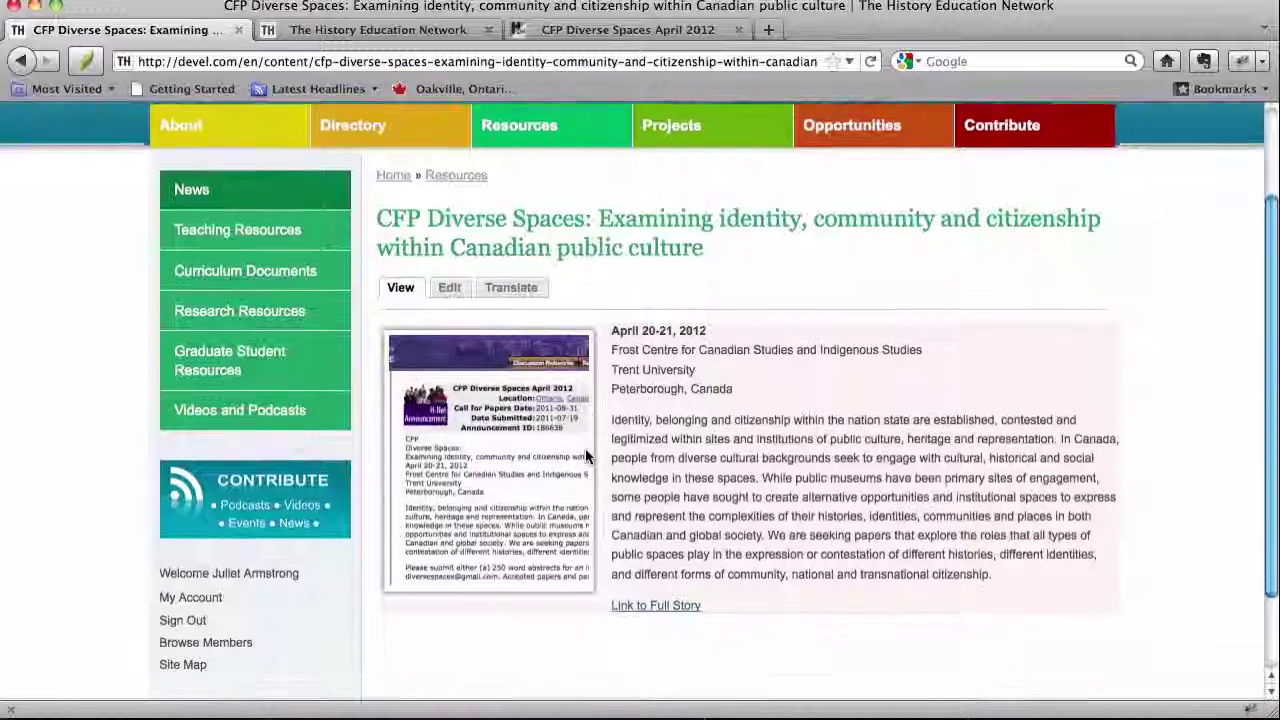
click(449, 290)
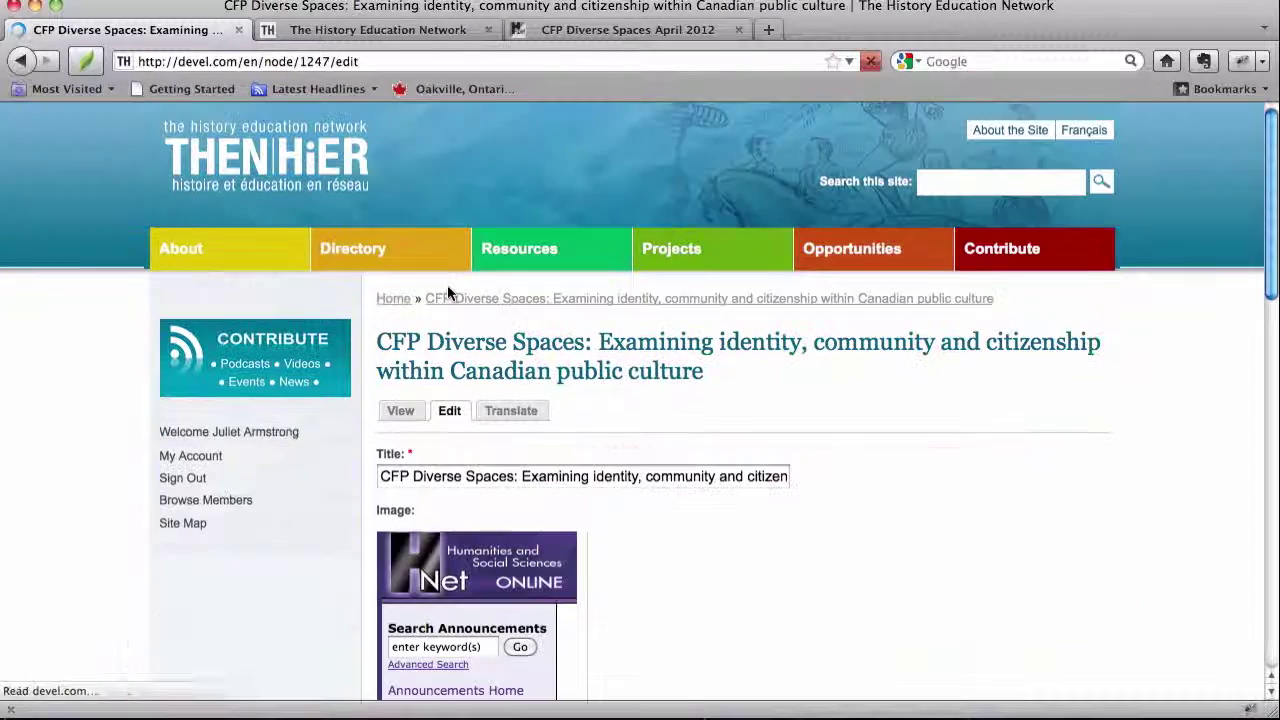
click(512, 411)
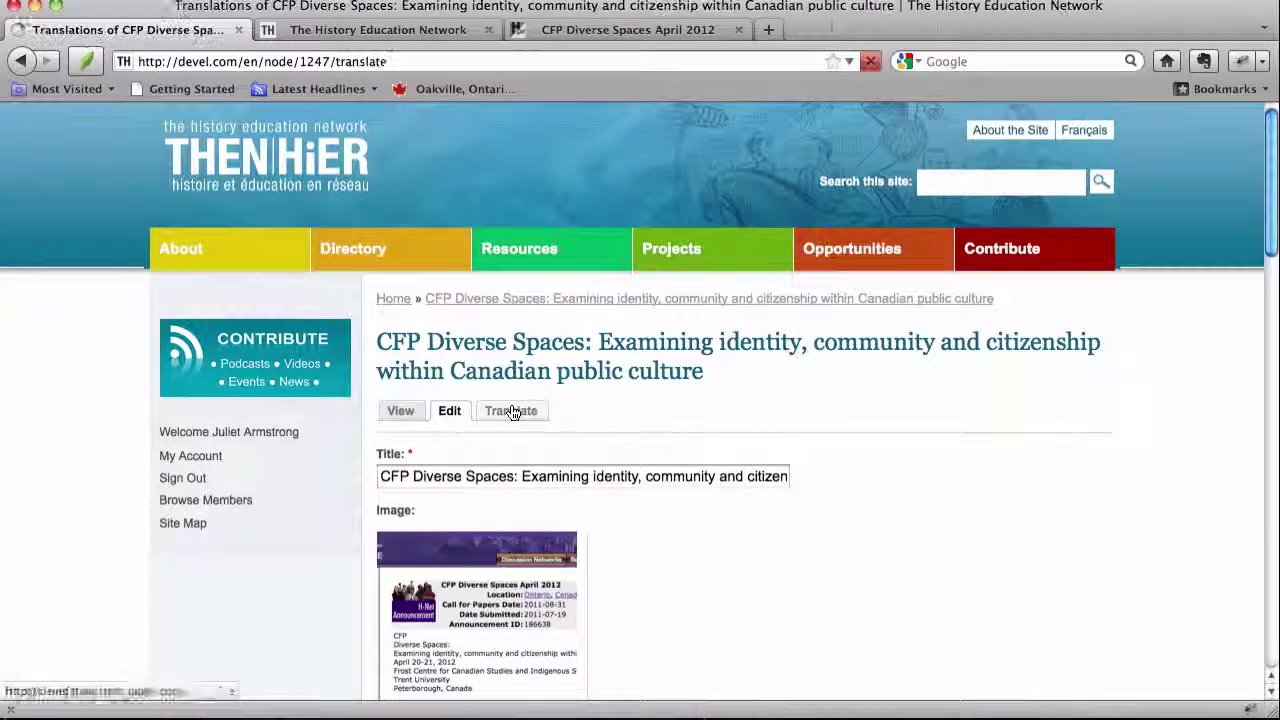
click(449, 411)
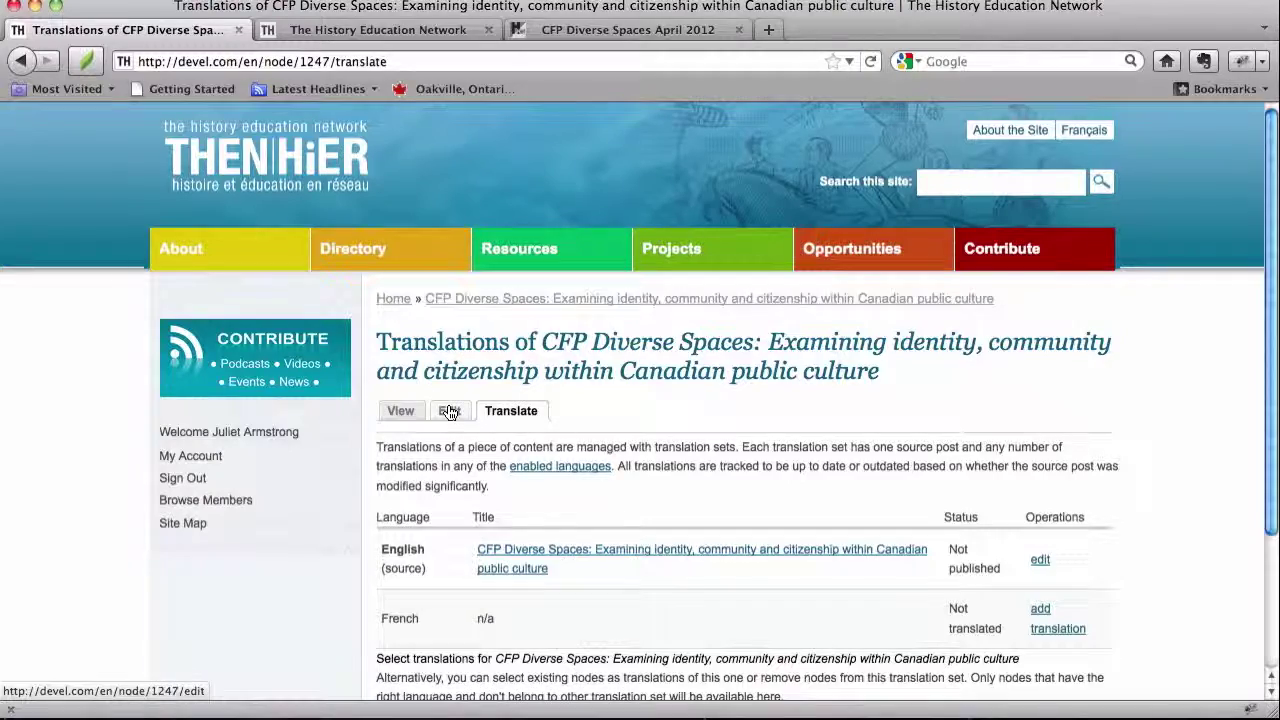
scroll(449, 411, down, 15)
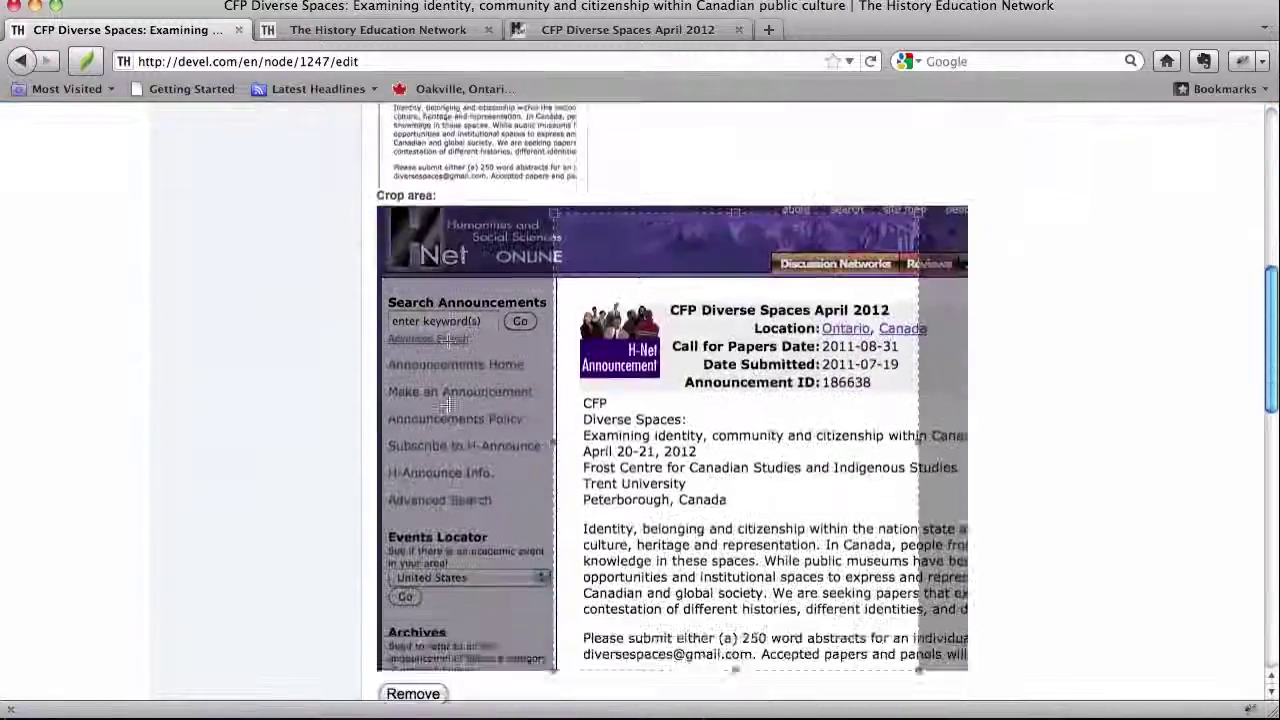
Step: Review the rest of the Diverse Spaces edit form and its translations overview, and return to viewing the item without editing it
scroll(449, 407, down, 5)
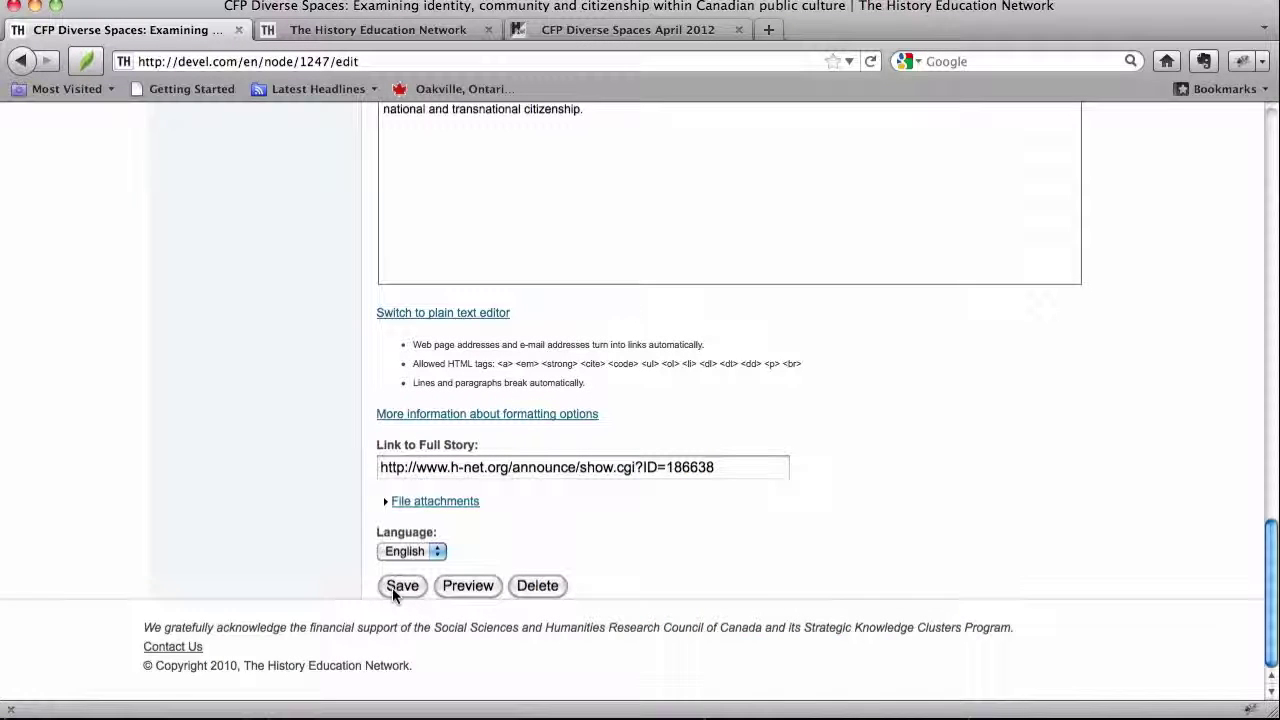
right_click(806, 398)
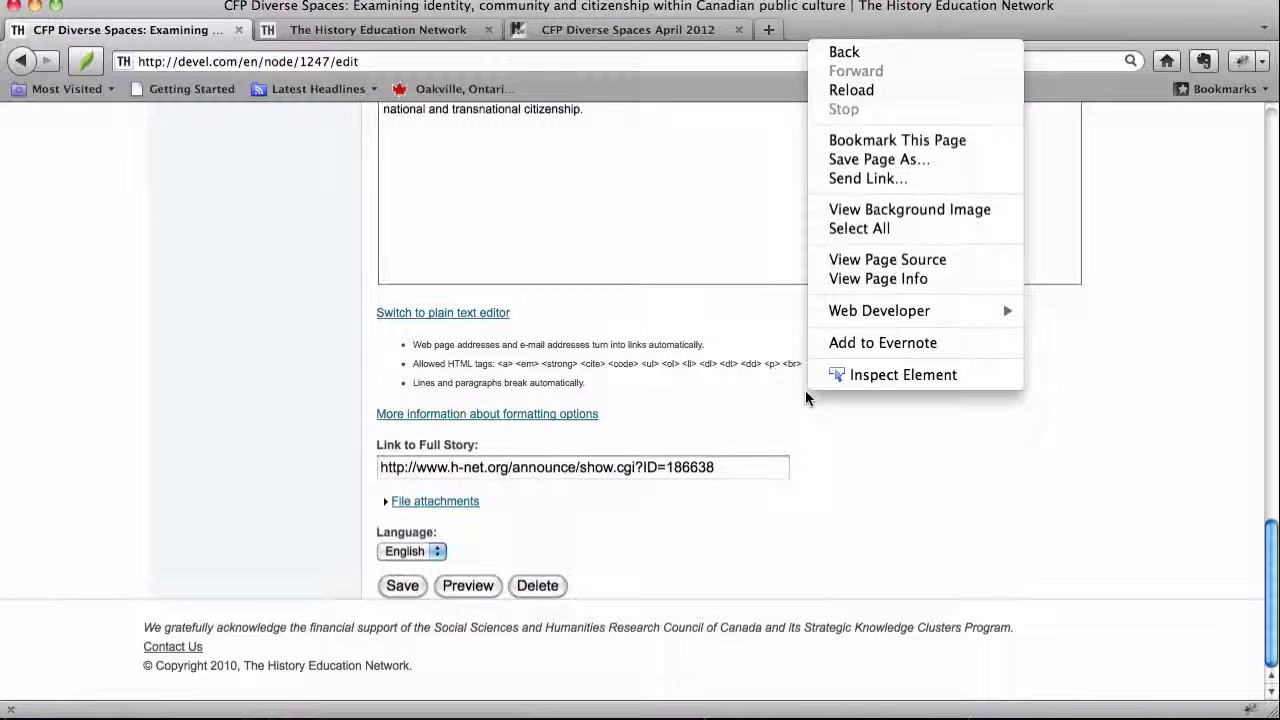
click(874, 505)
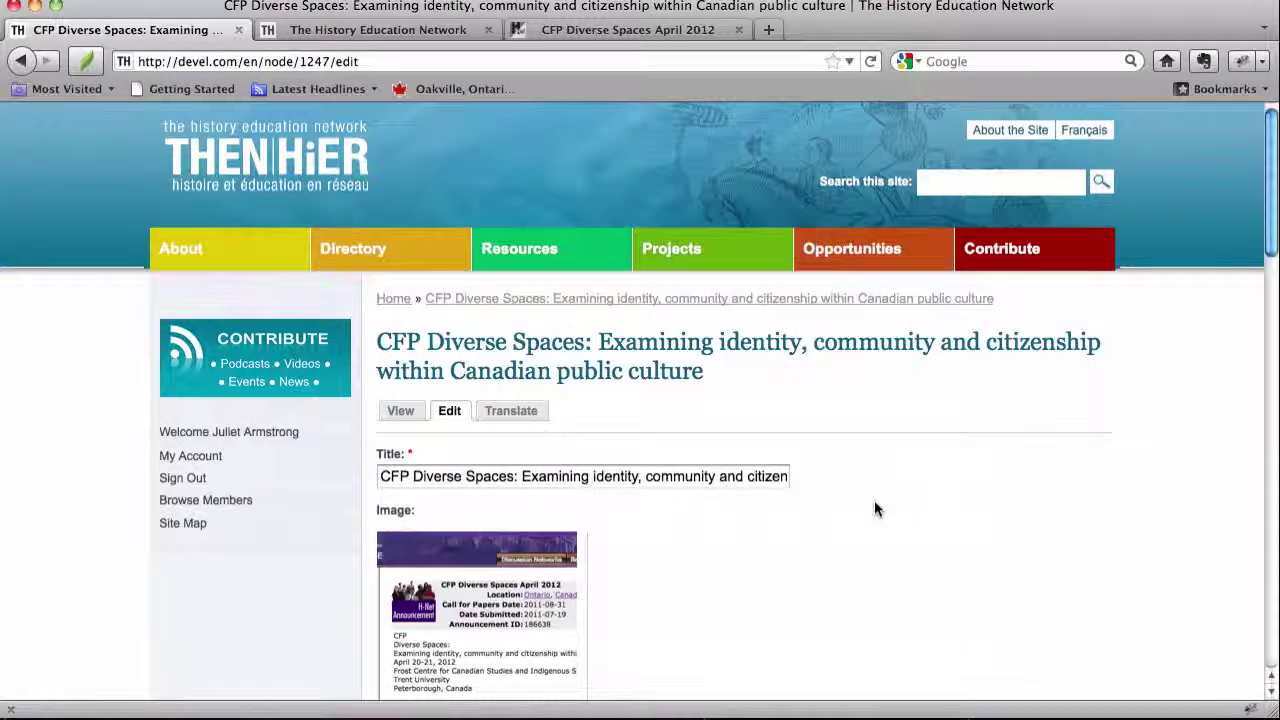
click(518, 411)
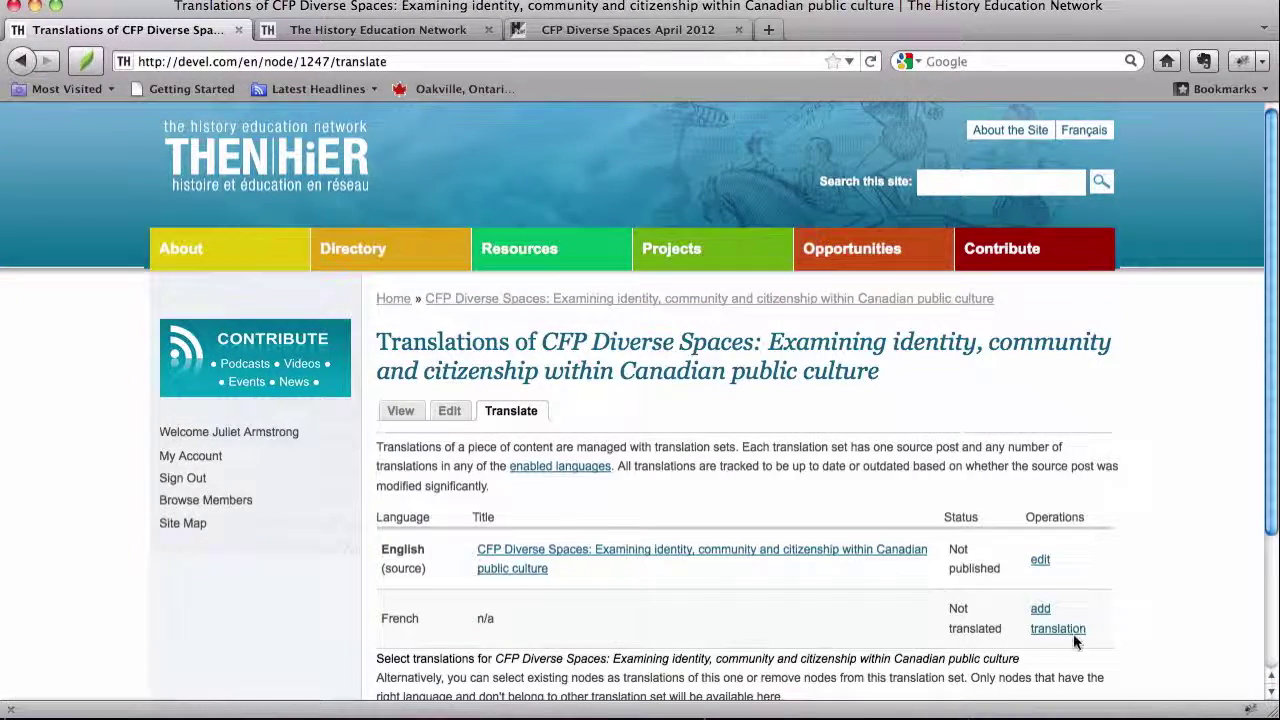
click(400, 412)
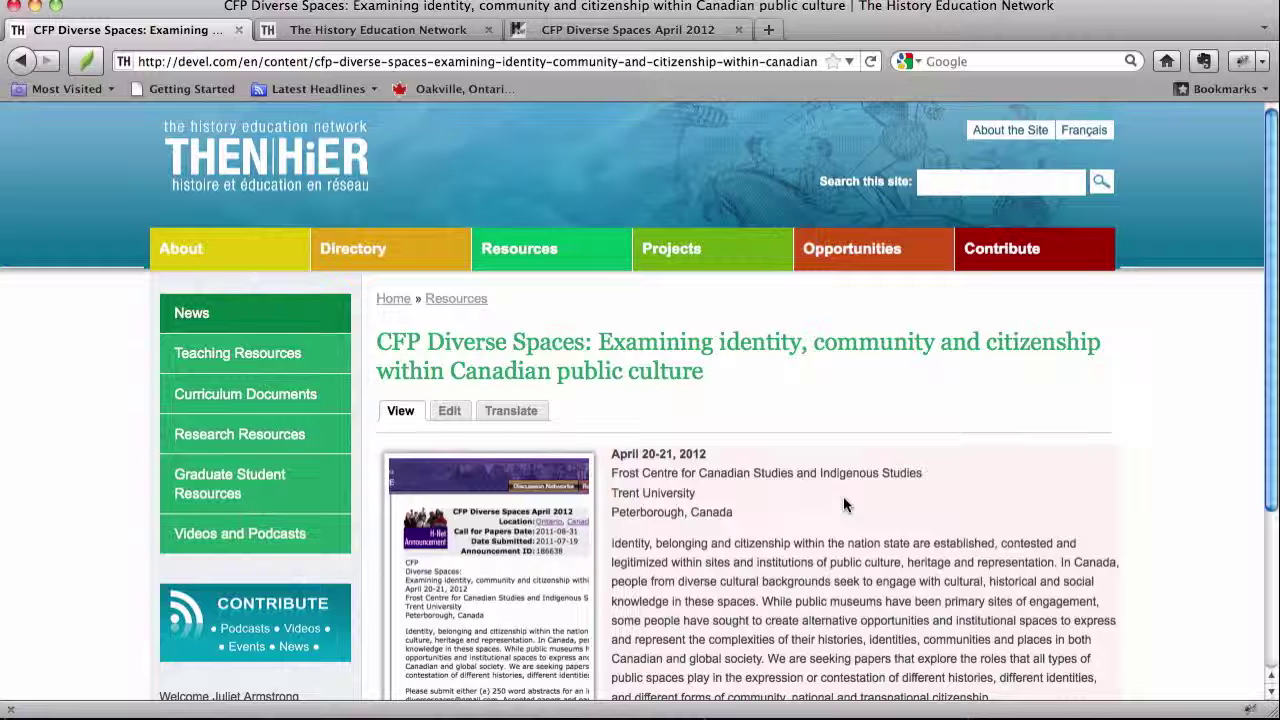
Step: Go back to the home page and open the Contact page in the About section to look over the contact form
click(277, 164)
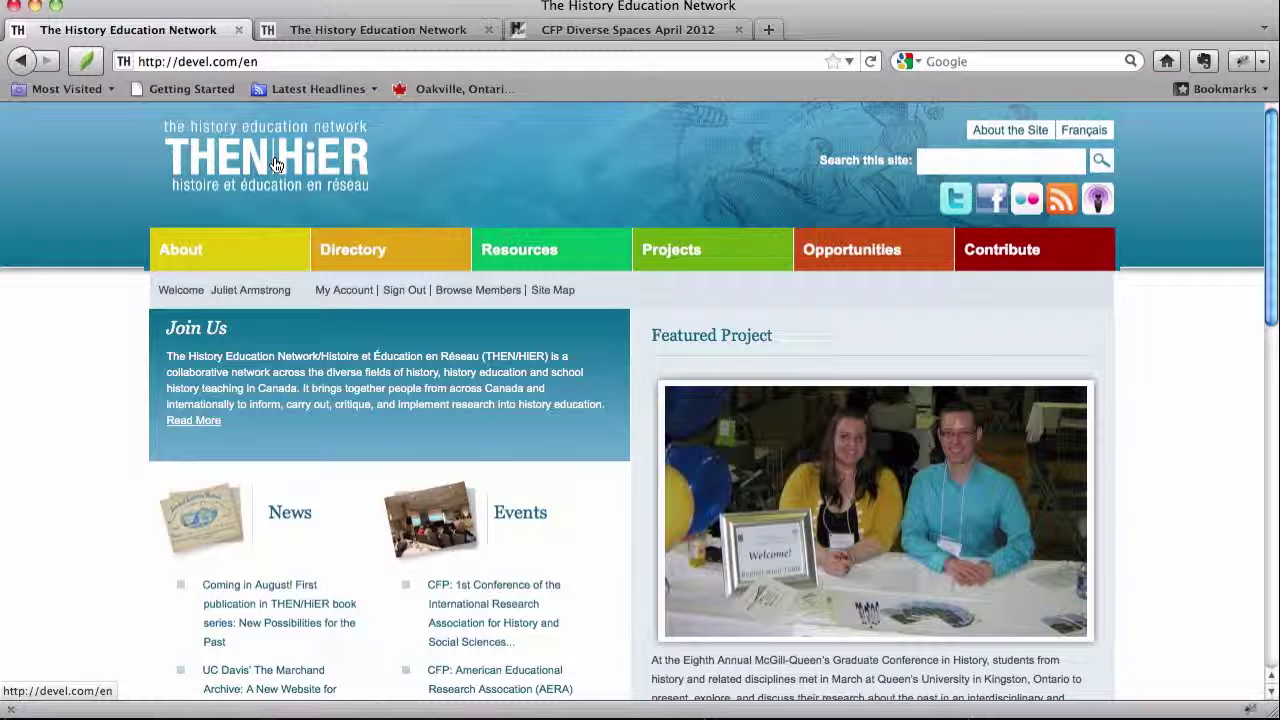
click(196, 254)
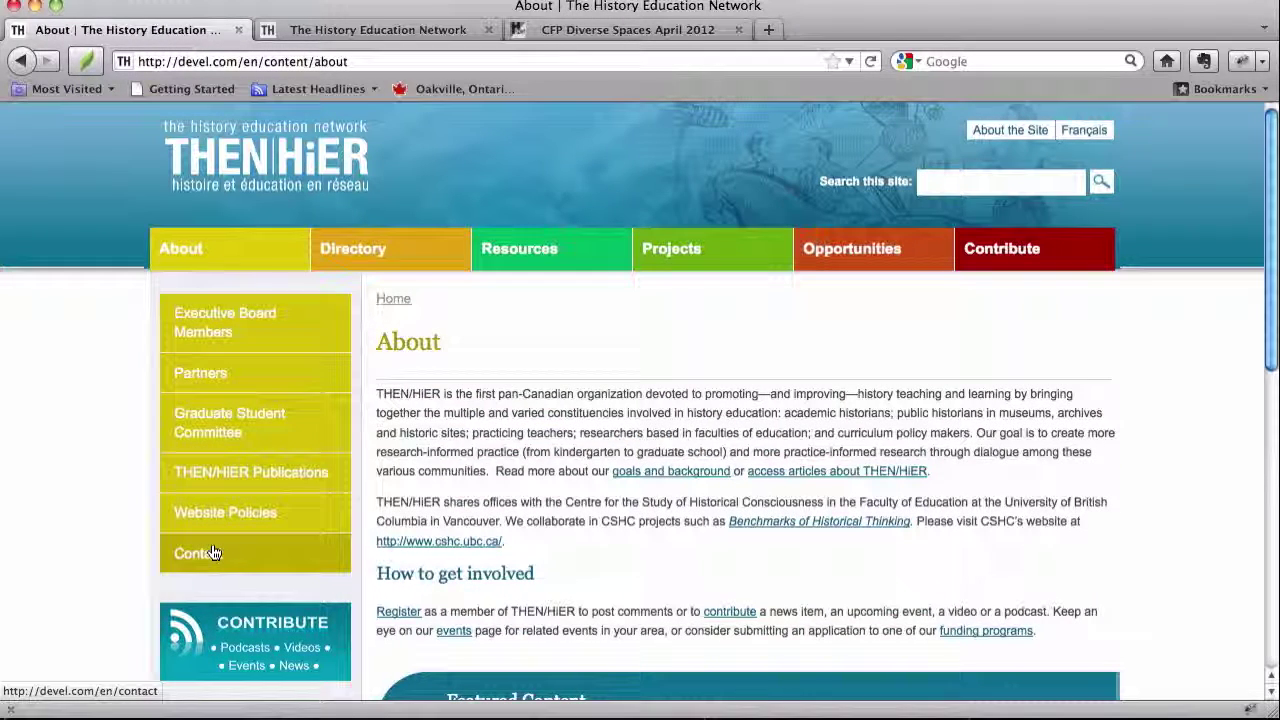
click(213, 553)
scroll(853, 440, down, 10)
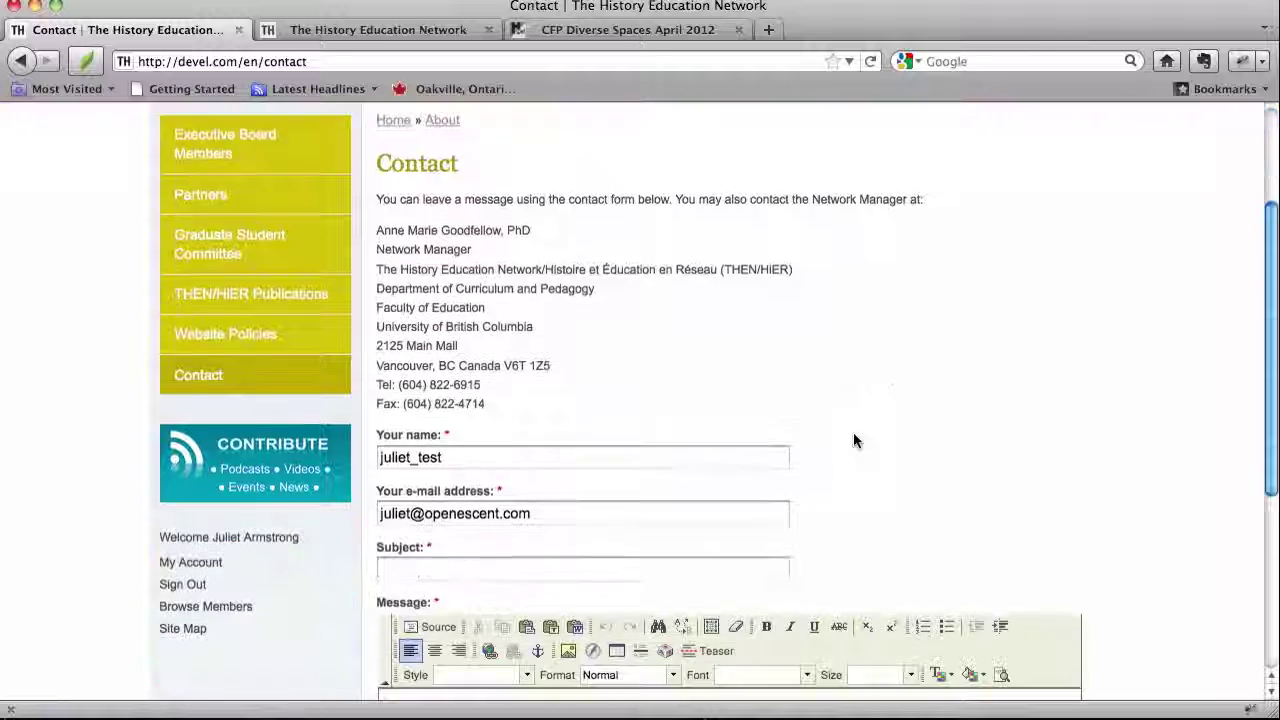